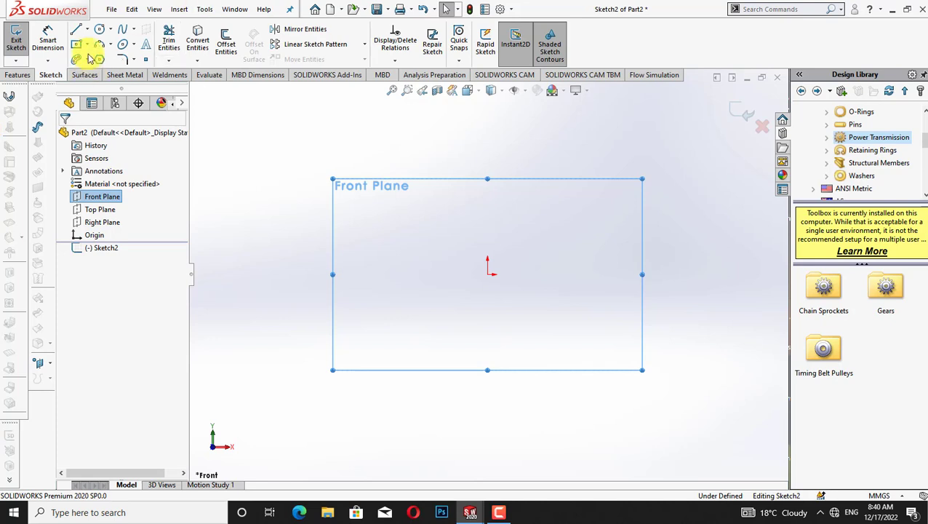
# Sketch a circle about 44 mm in diameter centred on the origin of the Front Plane
pyautogui.click(100, 29)
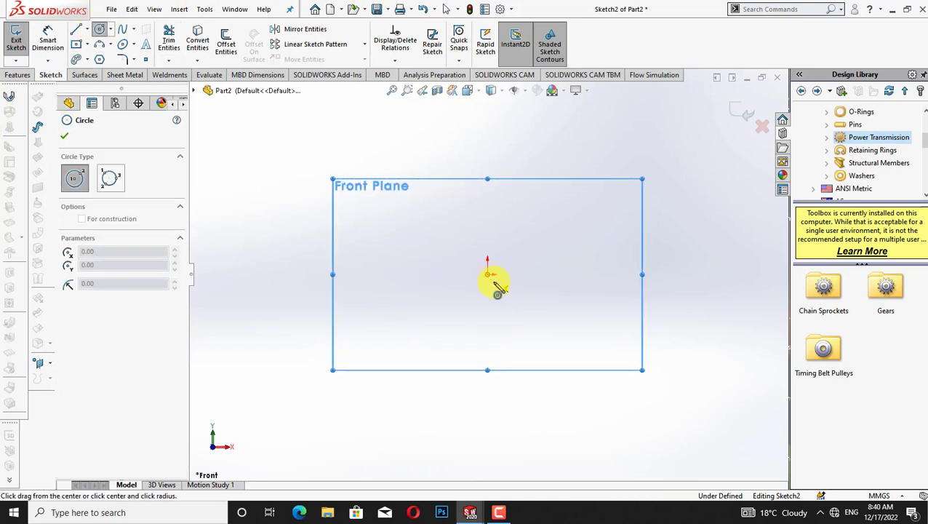
pyautogui.moveTo(492, 281)
pyautogui.mouseDown()
pyautogui.moveTo(542, 315)
pyautogui.moveTo(525, 287)
pyautogui.mouseUp()
pyautogui.rightClick(574, 245)
pyautogui.click(638, 251)
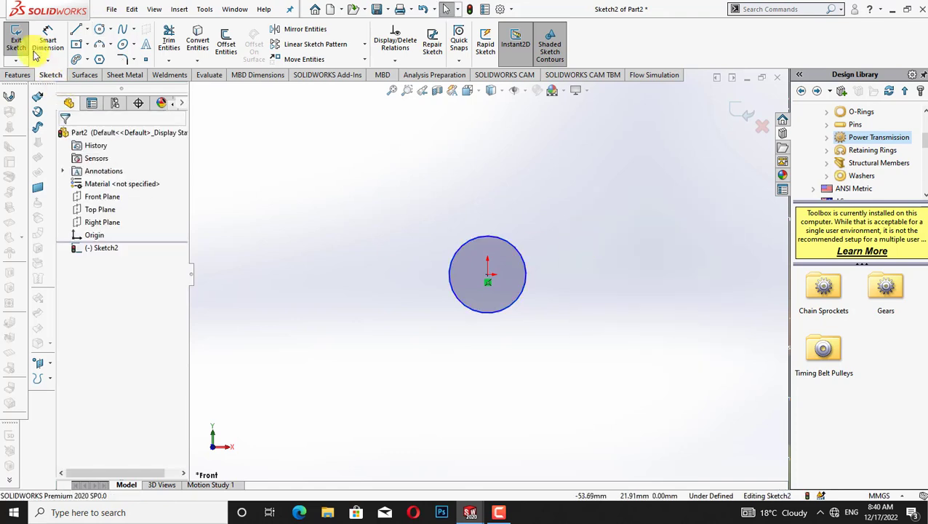
# Dimension the circle's diameter and set it to 40 mm
pyautogui.click(48, 40)
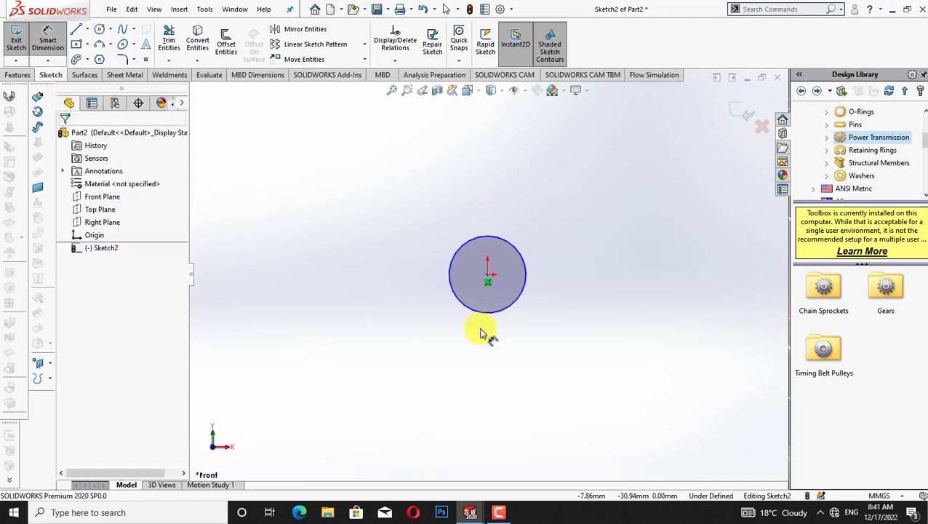
pyautogui.click(526, 285)
pyautogui.click(579, 273)
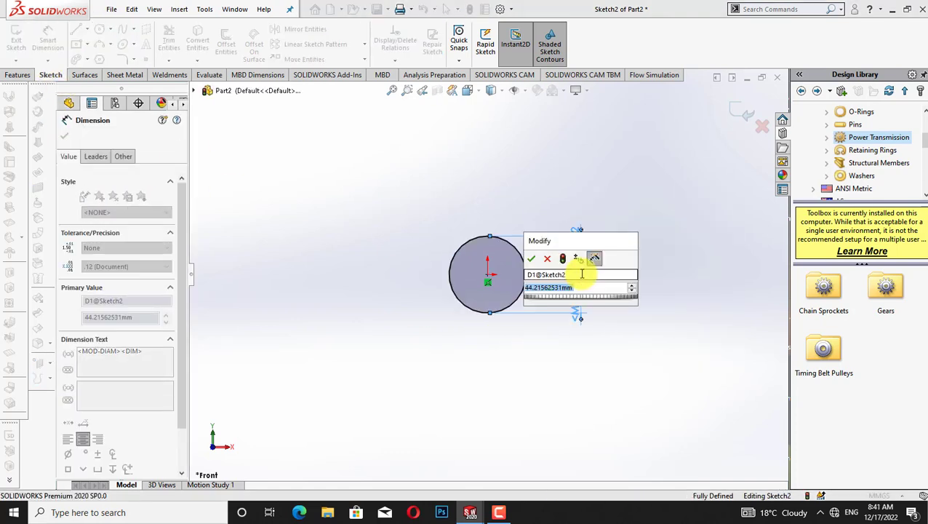
pyautogui.write('40')
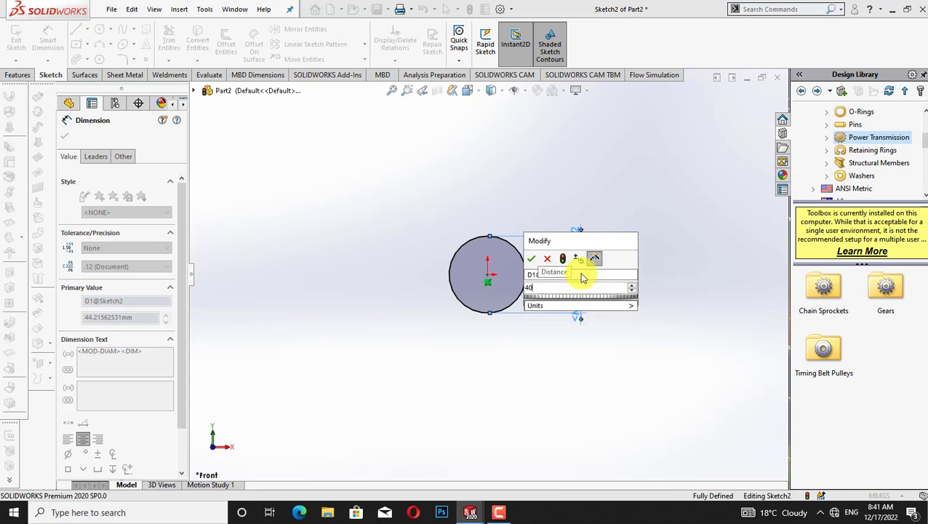
pyautogui.press('Return')
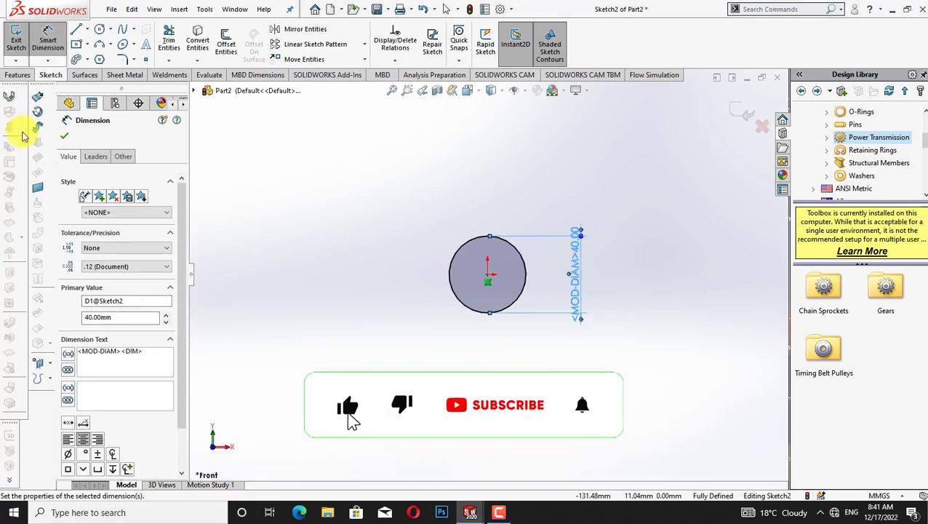
pyautogui.click(66, 138)
# Sketch a second, smaller circle about 32 mm in diameter centred on the origin inside the 40 mm circle
pyautogui.click(99, 29)
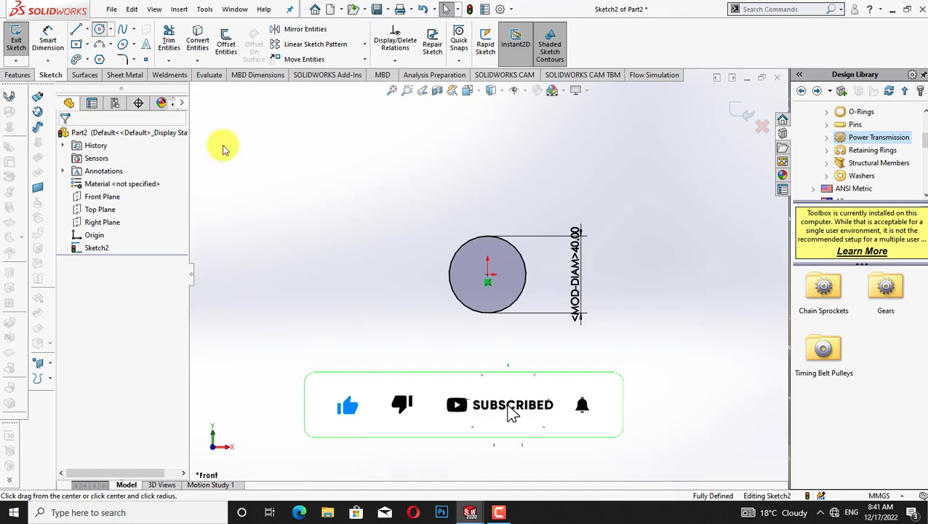
pyautogui.click(487, 277)
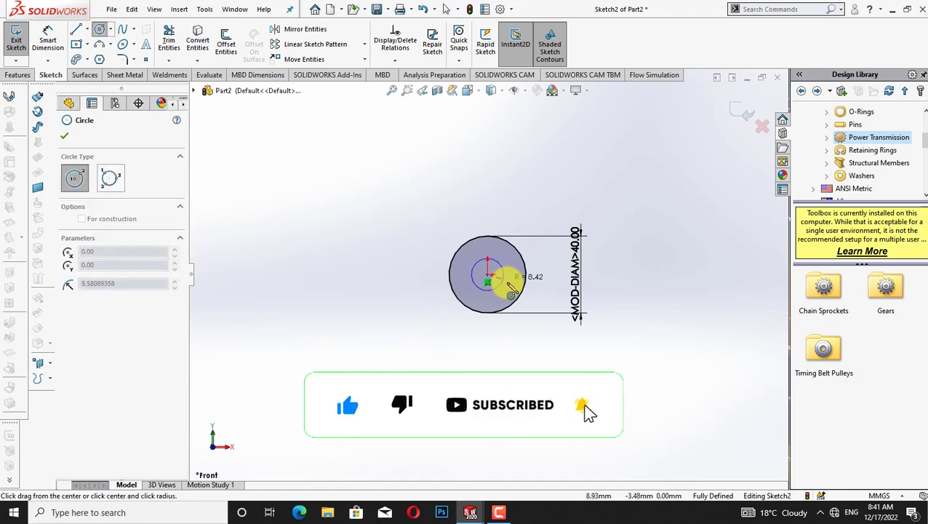
pyautogui.click(519, 287)
pyautogui.rightClick(371, 264)
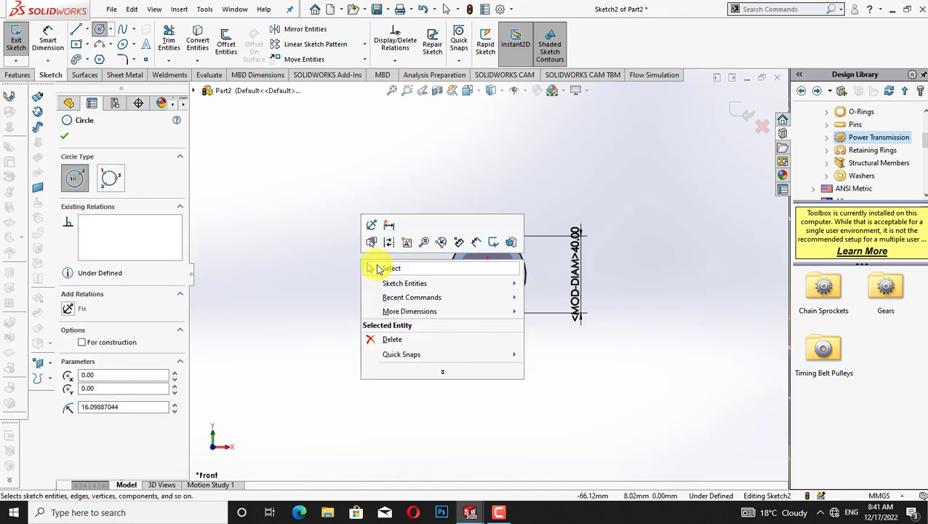
pyautogui.click(381, 268)
# Dimension the inner circle's diameter and set it to 36 mm
pyautogui.click(47, 41)
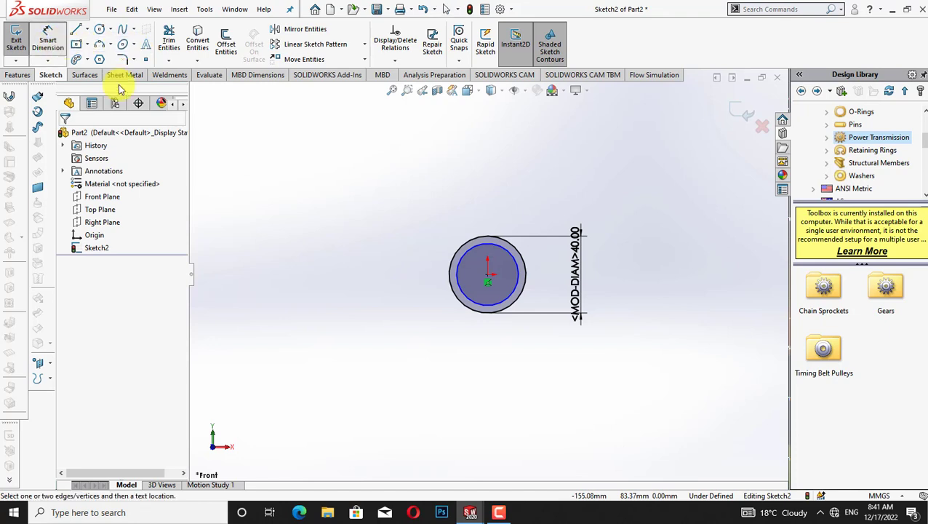
pyautogui.click(457, 290)
pyautogui.click(401, 288)
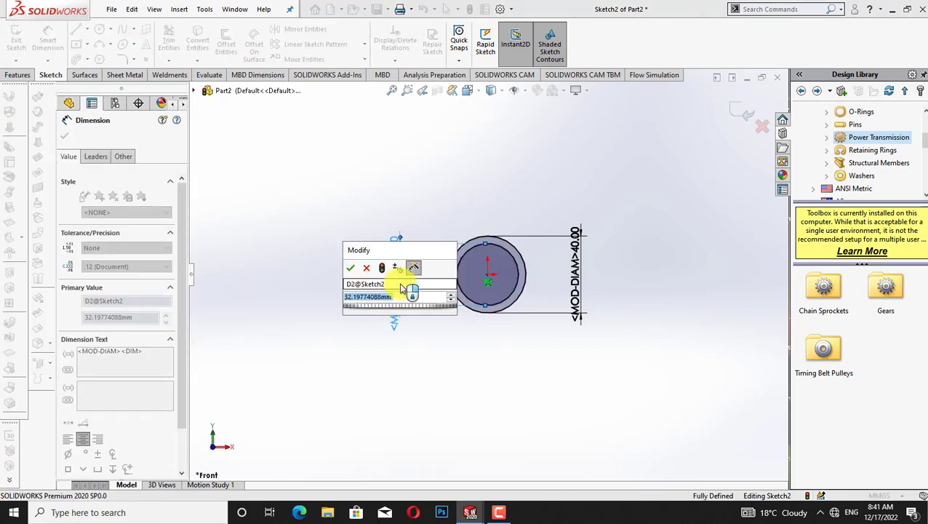
pyautogui.write('3')
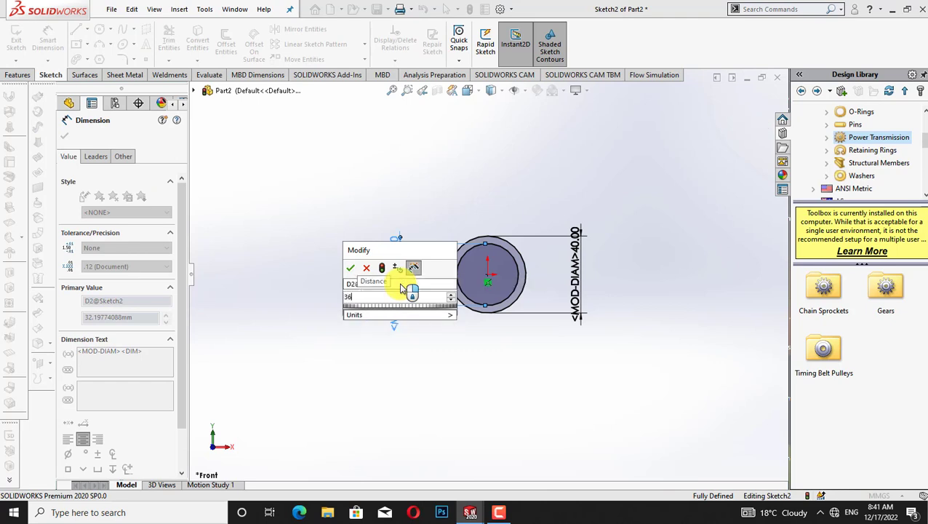
pyautogui.write('6')
pyautogui.press('Return')
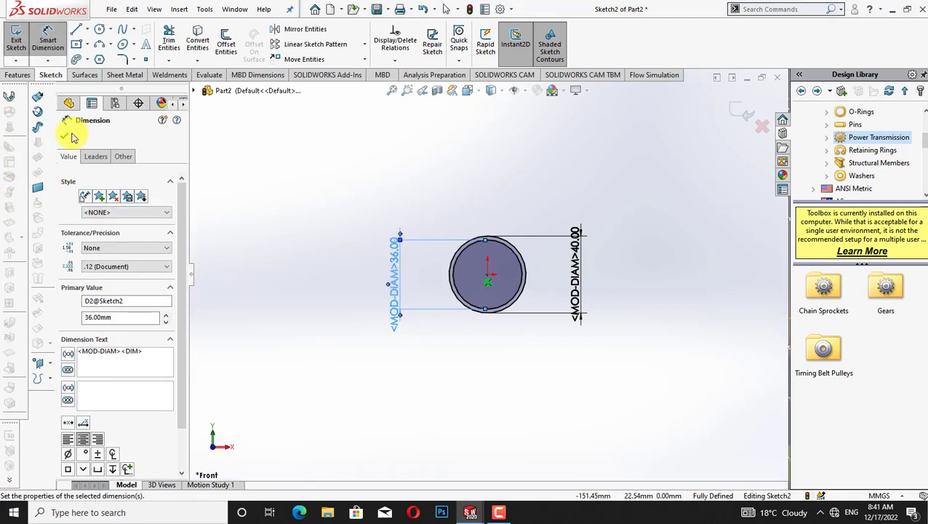
pyautogui.click(63, 138)
# Extrude the ring between the two circles as a blind boss with a depth of 30 mm
pyautogui.click(16, 75)
pyautogui.click(20, 41)
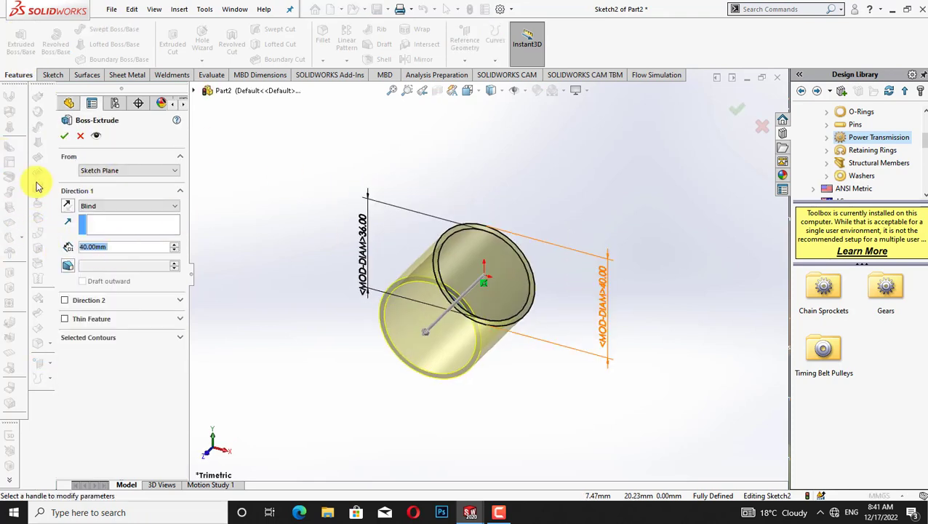
pyautogui.press('BackSpace')
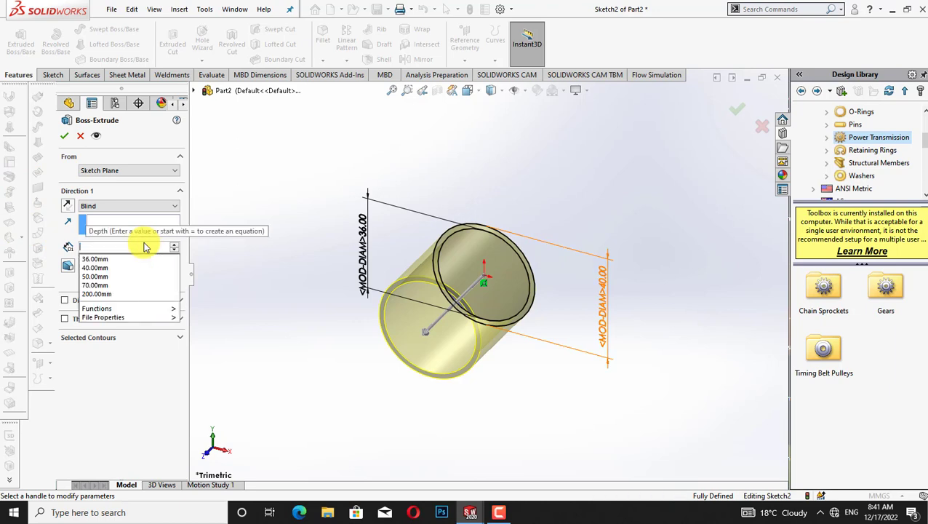
pyautogui.write('30')
pyautogui.press('Return')
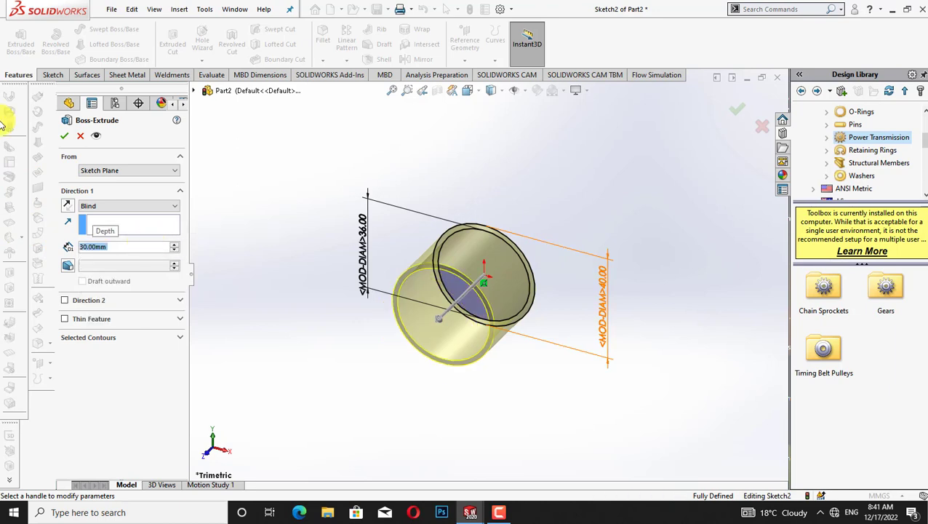
pyautogui.click(64, 136)
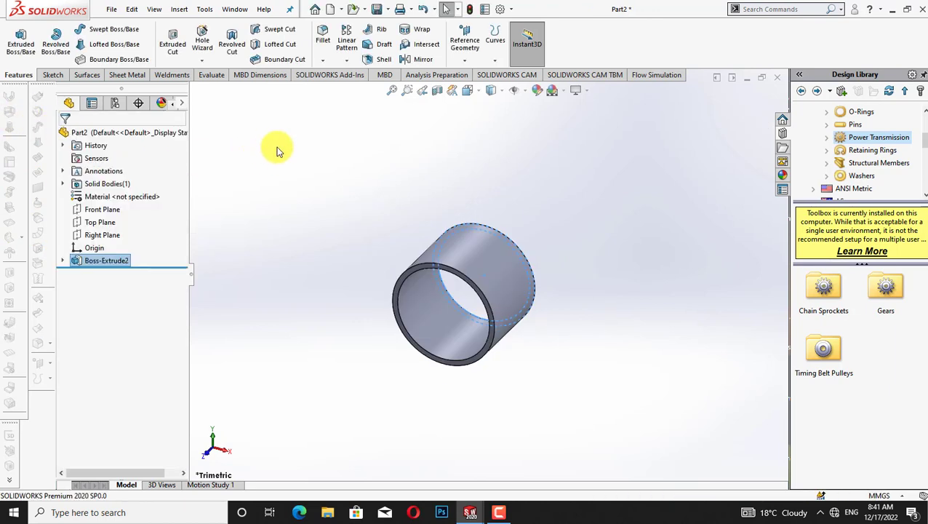
pyautogui.rightClick(98, 208)
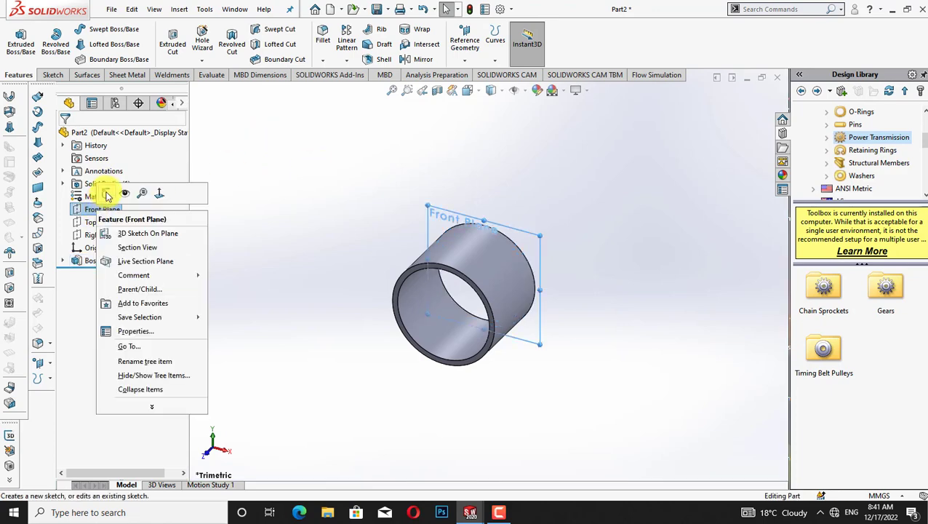
pyautogui.click(108, 194)
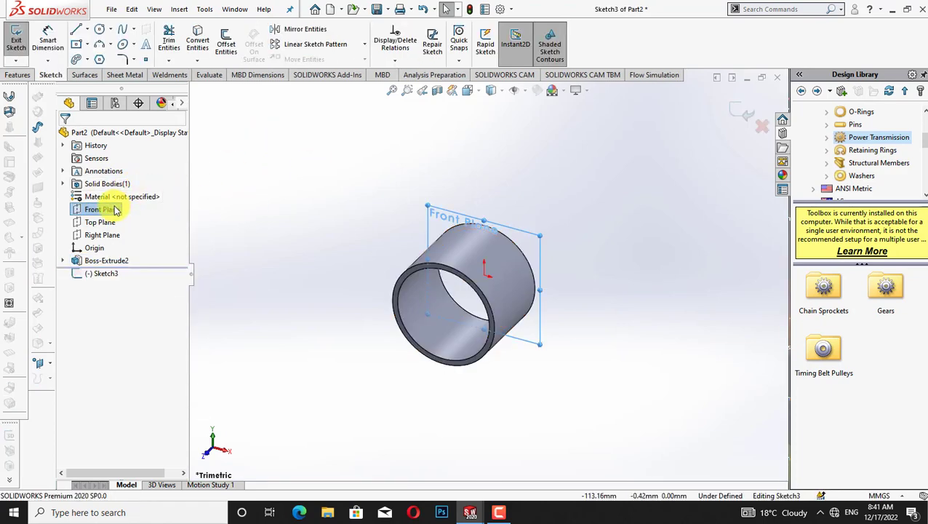
pyautogui.rightClick(114, 209)
pyautogui.click(175, 191)
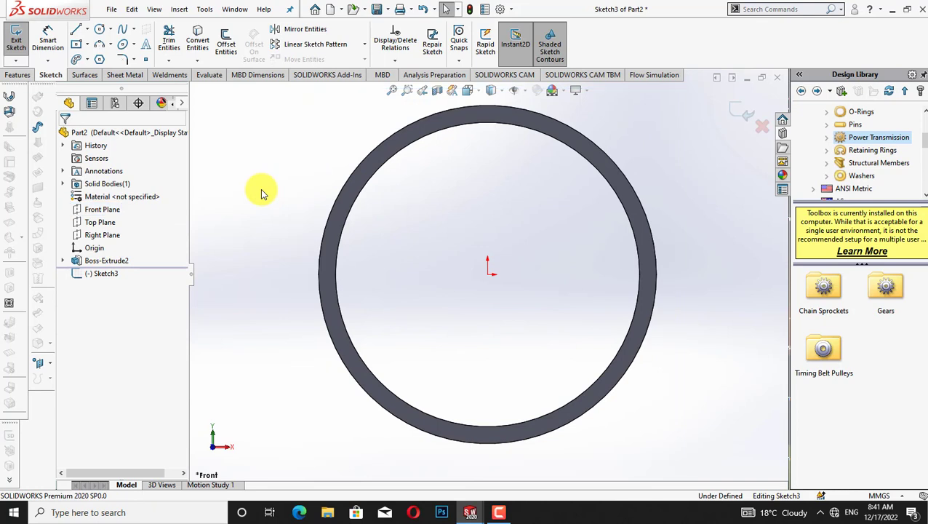
pyautogui.press('z')
pyautogui.press('z')
pyautogui.press('z')
pyautogui.press('z')
pyautogui.press('z')
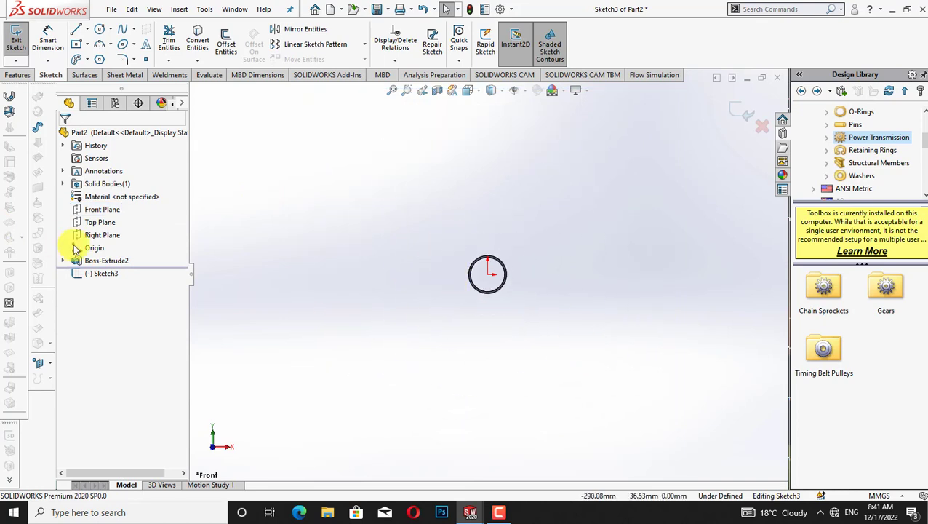
pyautogui.rightClick(105, 209)
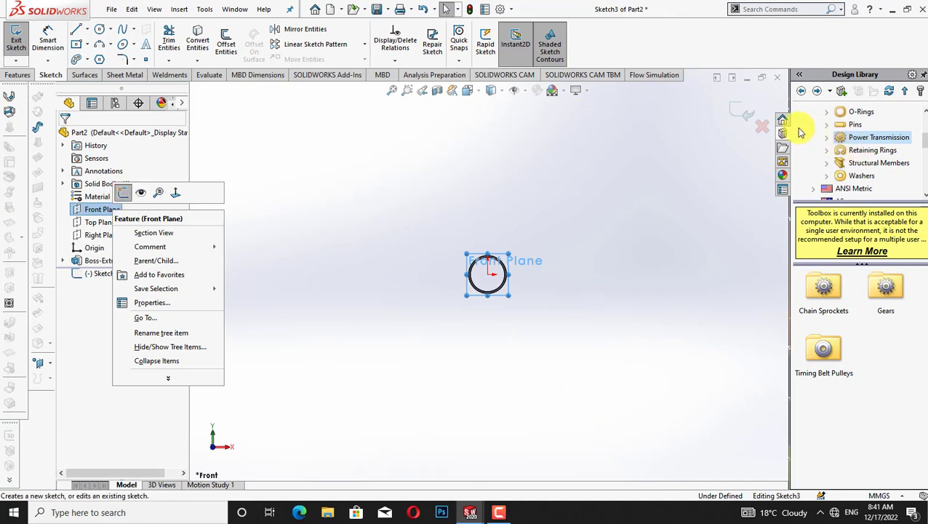
pyautogui.click(742, 113)
pyautogui.click(742, 113)
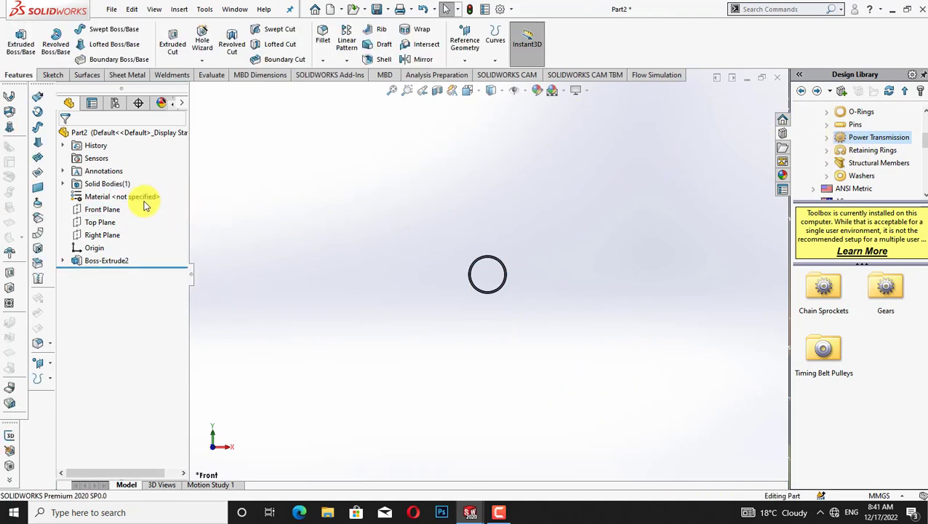
# Start a new sketch on the Front Plane and draw a circle about 310 mm in diameter centred on the origin, around the ring
pyautogui.rightClick(113, 210)
pyautogui.click(118, 183)
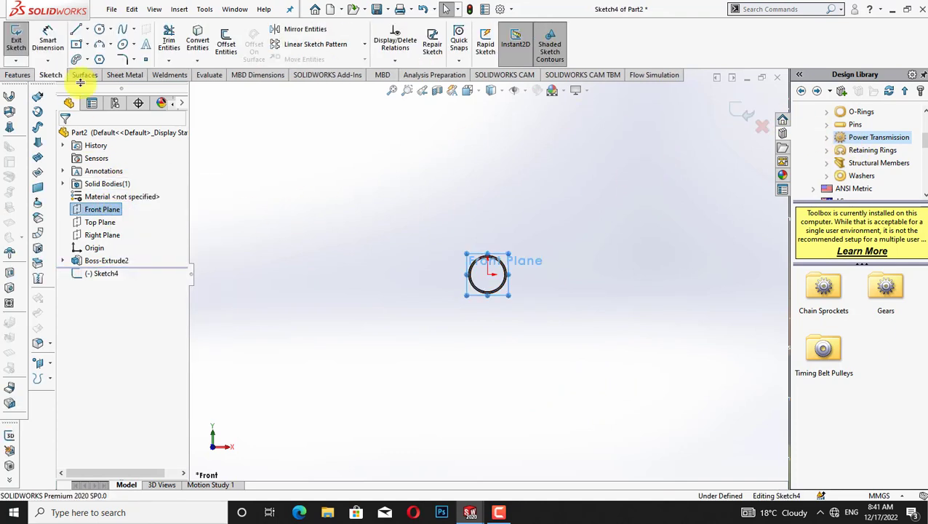
pyautogui.click(100, 30)
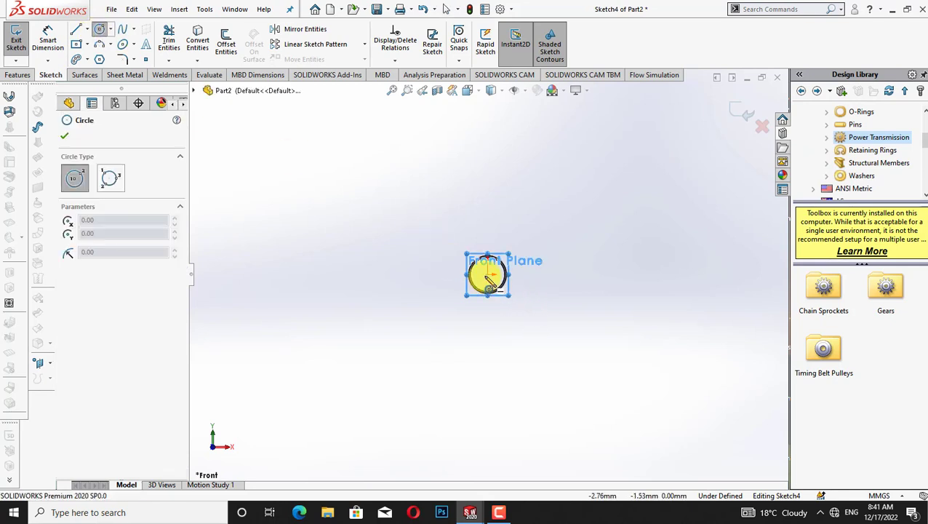
pyautogui.click(487, 275)
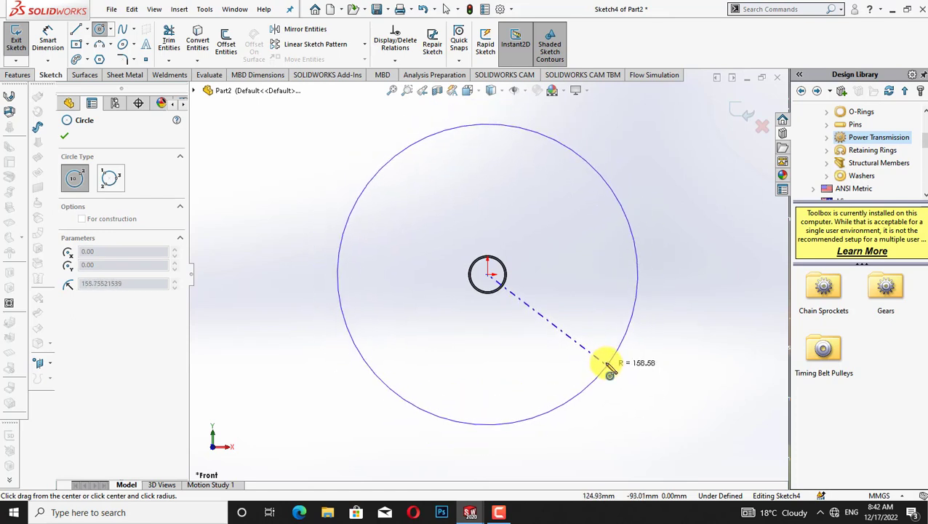
pyautogui.click(605, 362)
pyautogui.rightClick(711, 261)
pyautogui.click(716, 261)
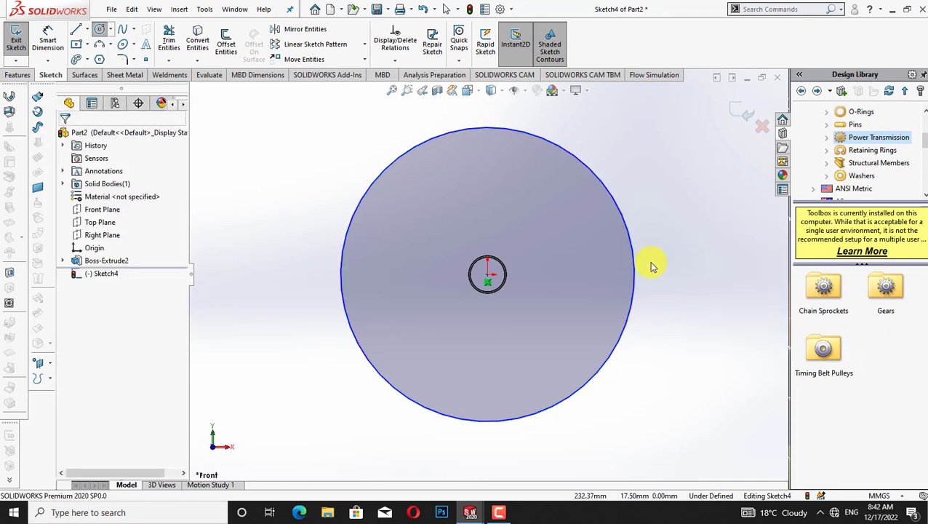
# Dimension the large circle's diameter and set it to 200 mm
pyautogui.click(47, 40)
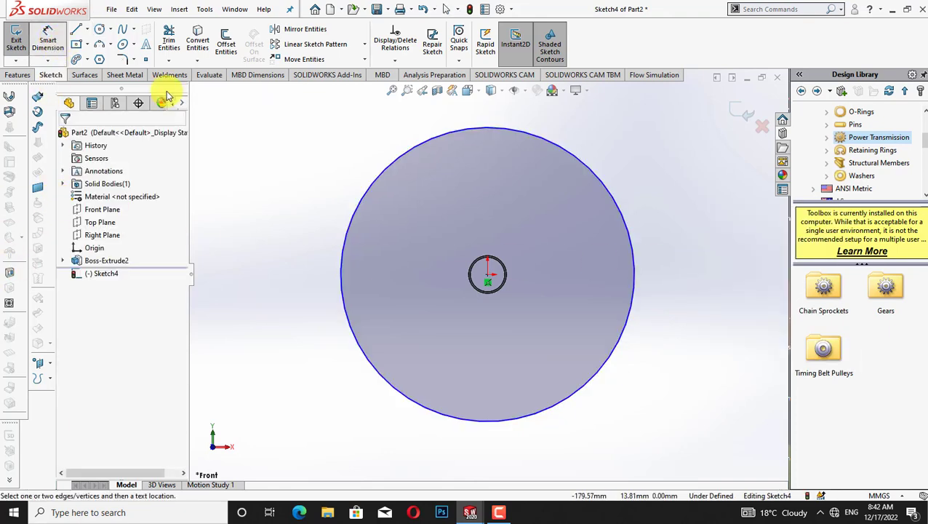
pyautogui.click(366, 204)
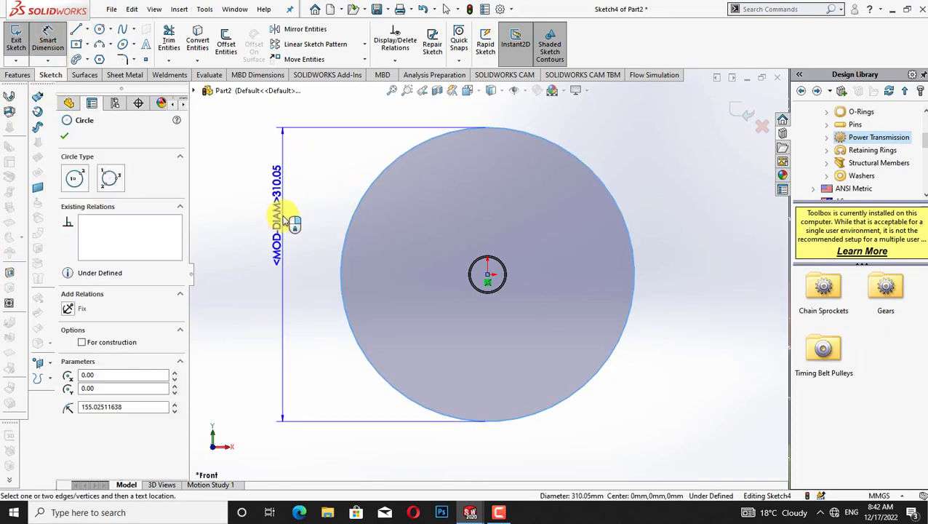
pyautogui.click(284, 220)
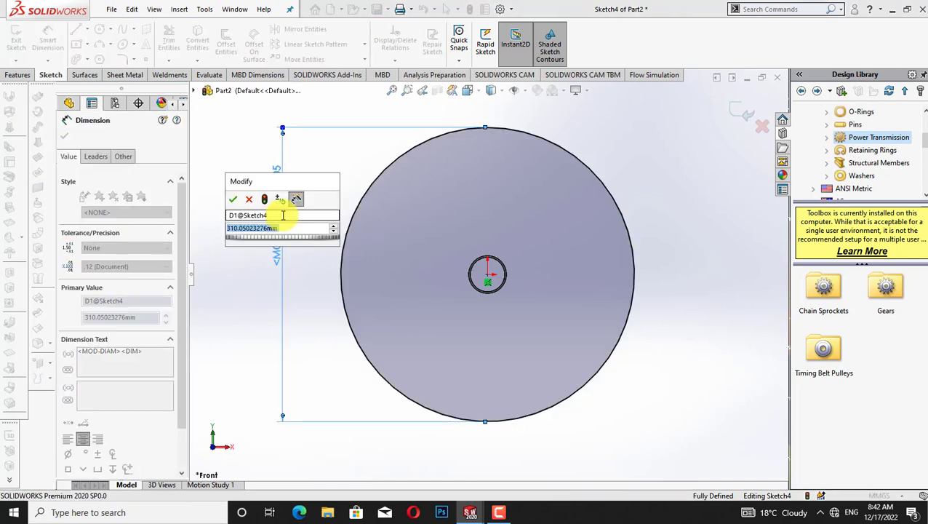
pyautogui.write('=')
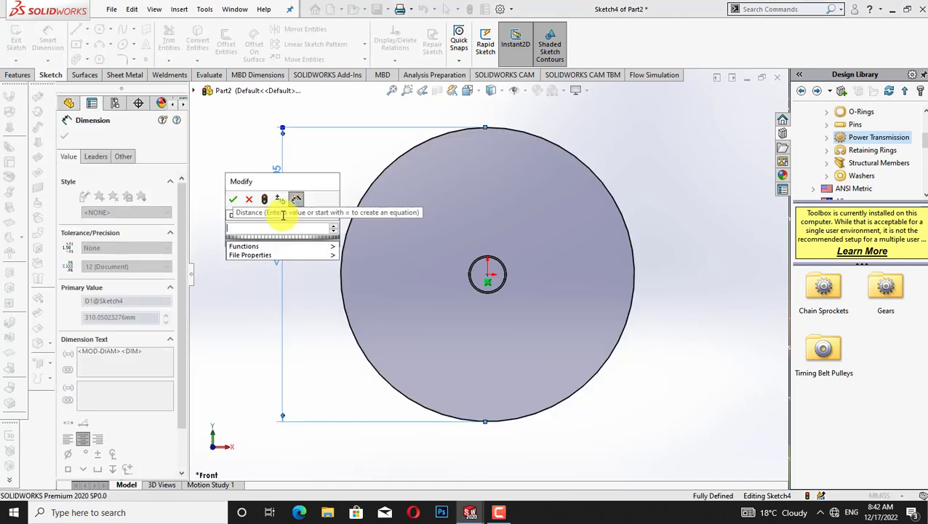
pyautogui.press('BackSpace')
pyautogui.write('200')
pyautogui.press('Return')
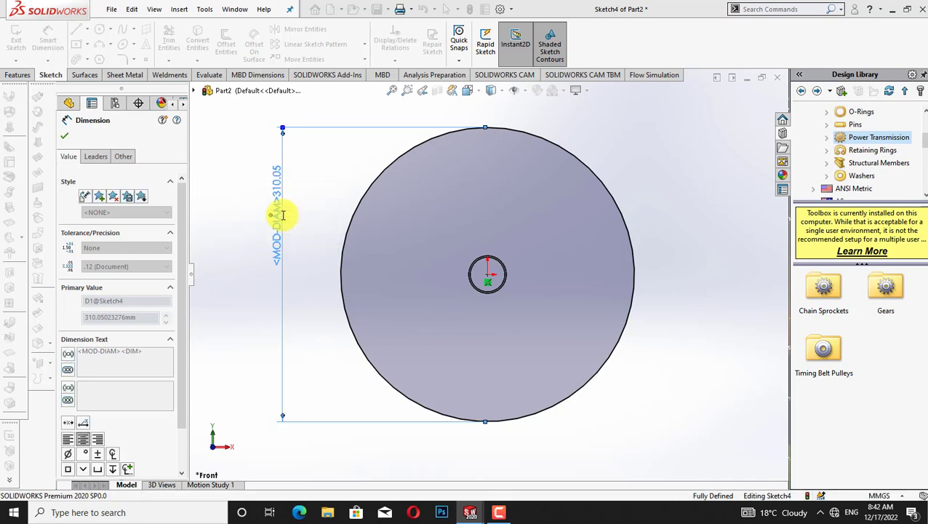
pyautogui.click(64, 136)
# Sketch a concentric circle with a radius of about 93.5 mm from the origin, just inside the 200 mm circle
pyautogui.click(122, 45)
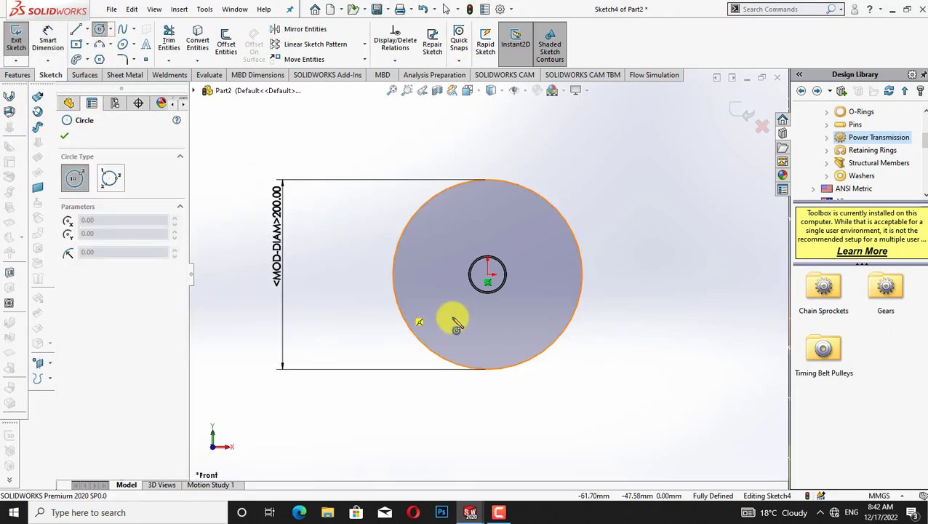
pyautogui.click(488, 279)
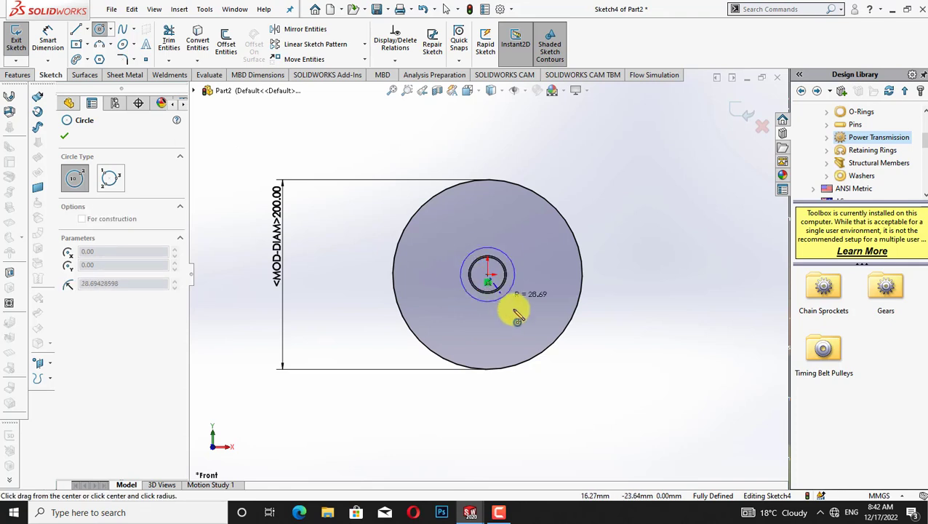
pyautogui.click(545, 340)
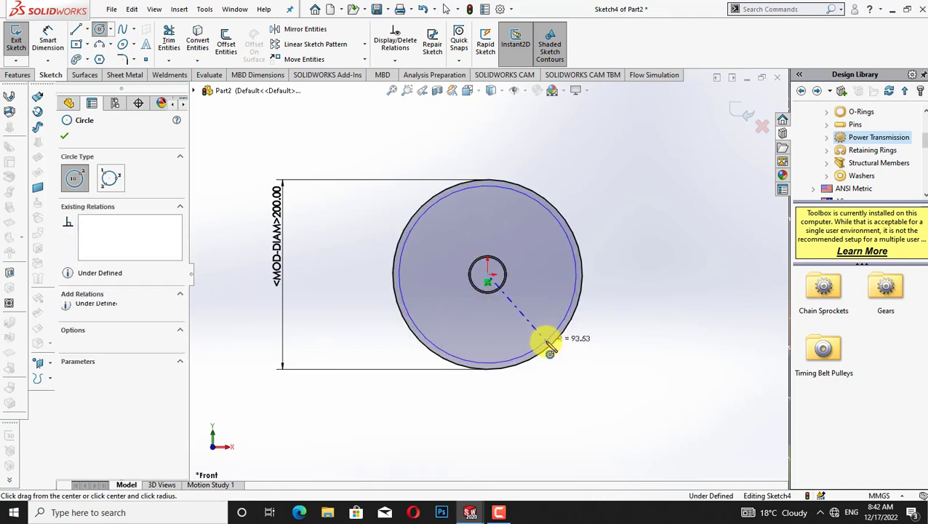
# Dimension the inner concentric circle's diameter and set it to 196 mm
pyautogui.rightClick(638, 248)
pyautogui.click(639, 247)
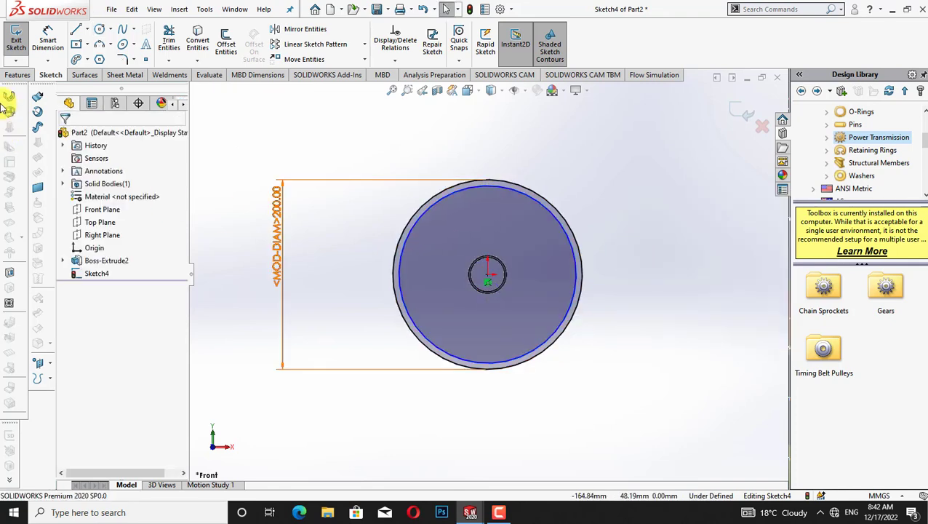
pyautogui.click(559, 335)
pyautogui.click(651, 303)
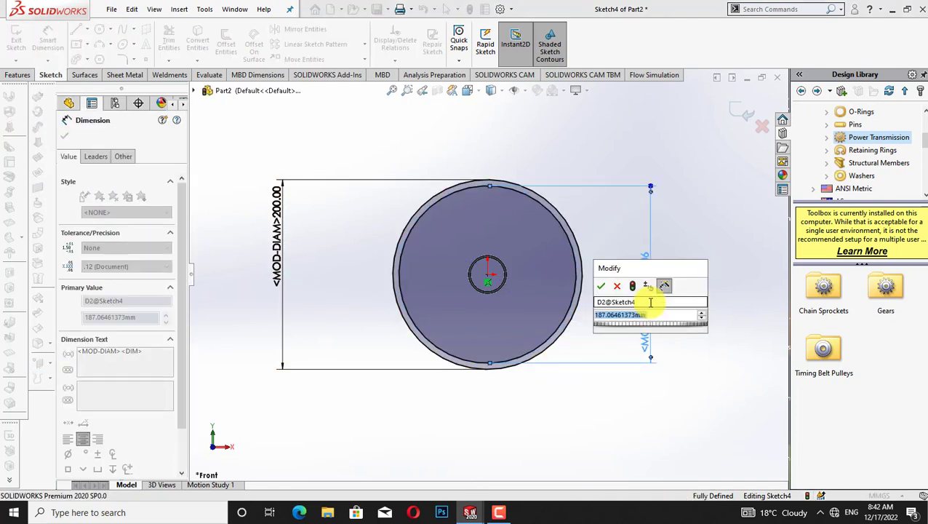
pyautogui.press('BackSpace')
pyautogui.write('1')
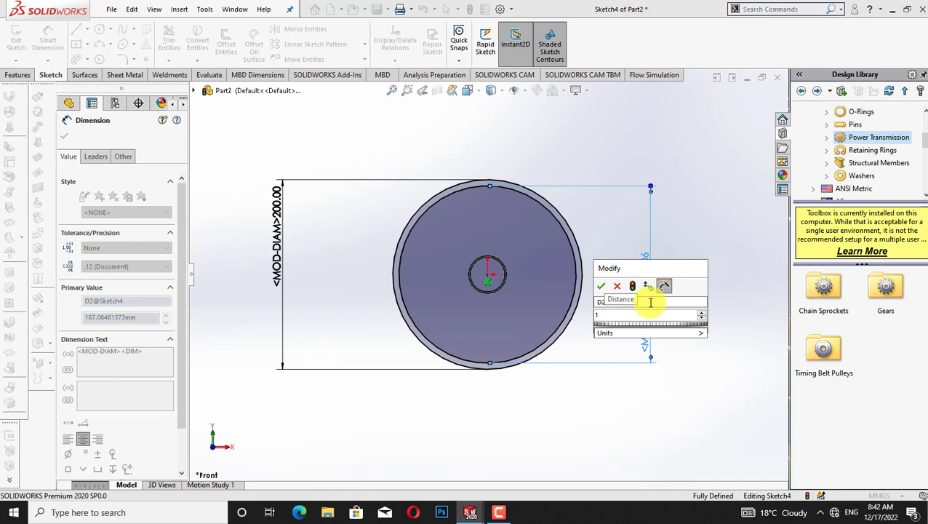
pyautogui.write('96')
pyautogui.press('Return')
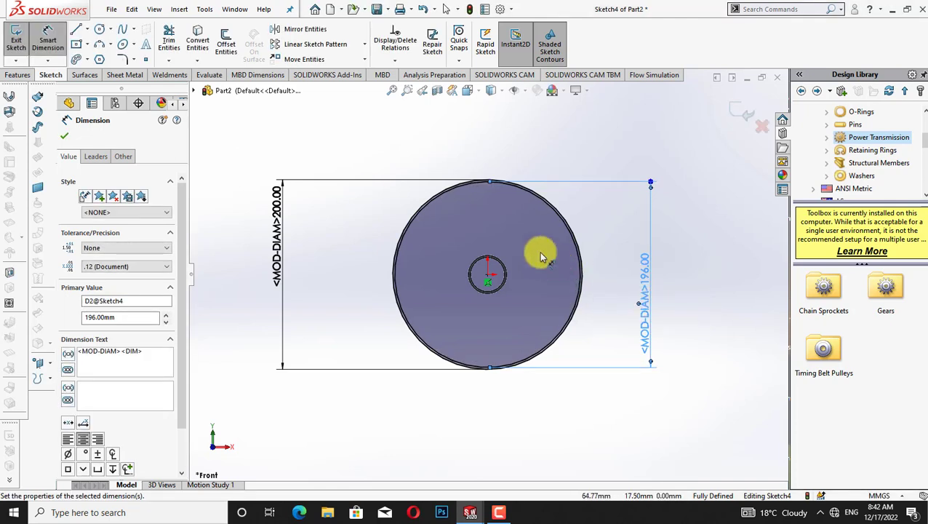
pyautogui.click(64, 138)
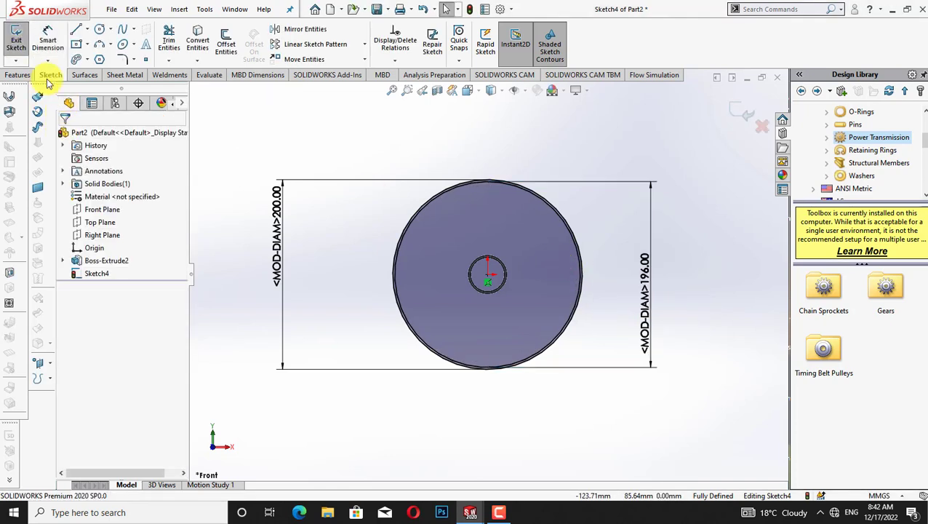
# Try to extrude the full disc inside the 196 mm circle as a 30 mm blind boss, and undo the extrusion
pyautogui.click(24, 75)
pyautogui.click(22, 40)
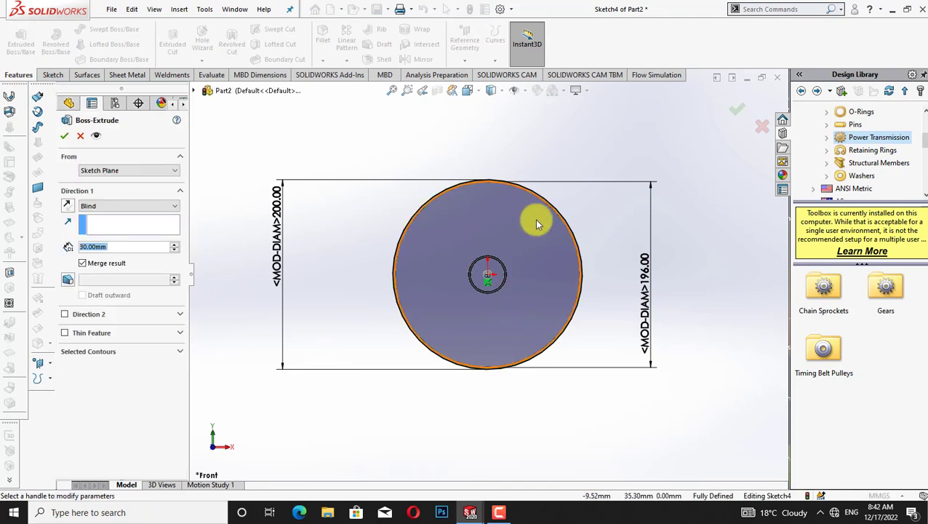
pyautogui.click(501, 185)
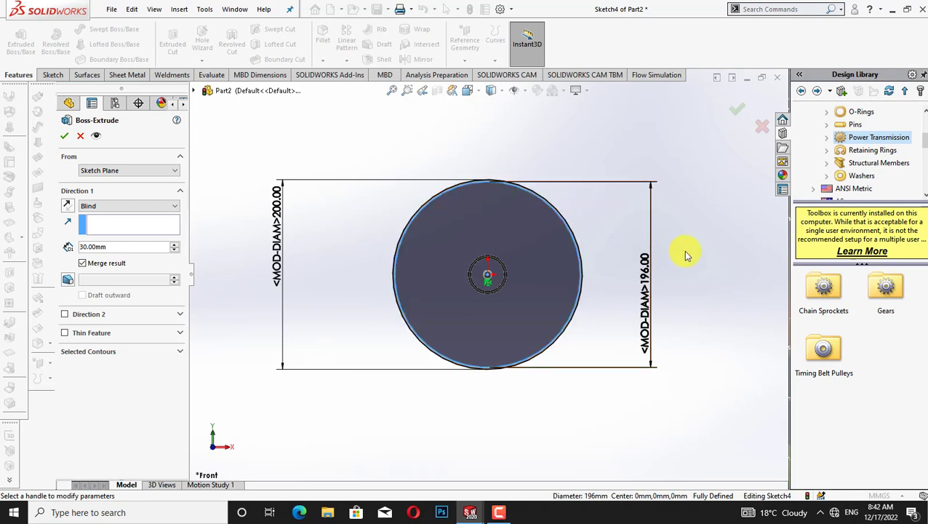
pyautogui.hotkey('ctrl', '4')
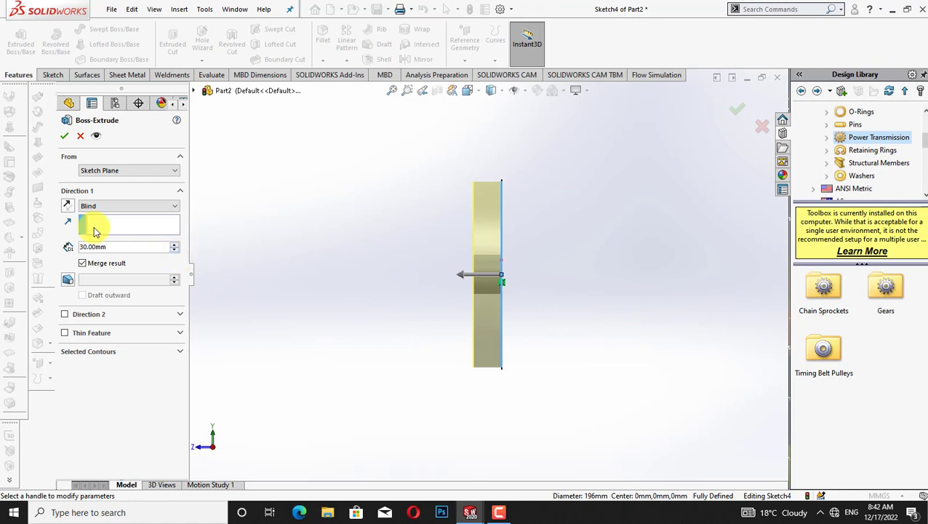
pyautogui.click(64, 135)
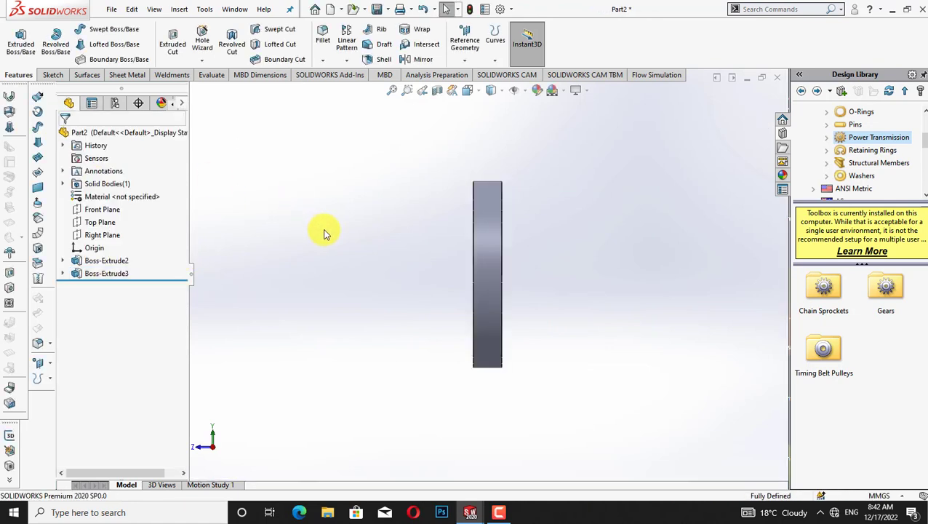
pyautogui.hotkey('ctrl', '7')
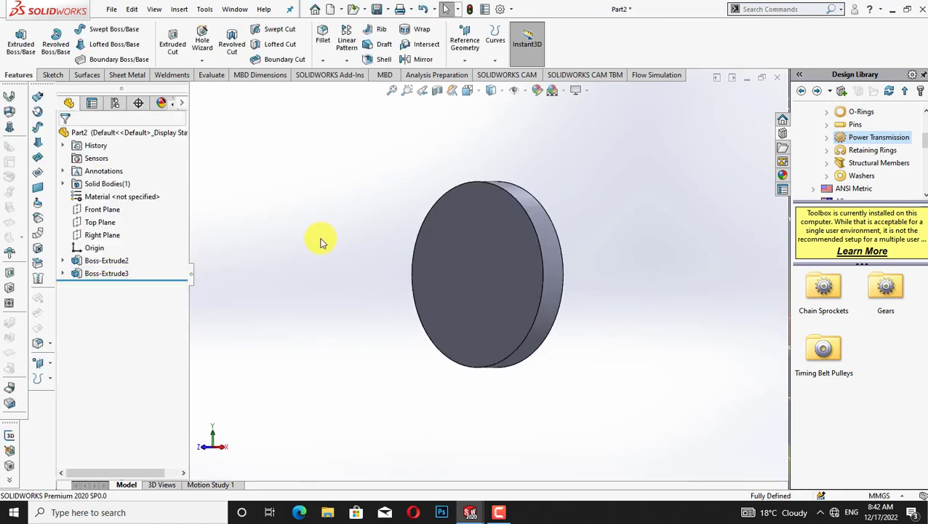
pyautogui.hotkey('ctrl', 'z')
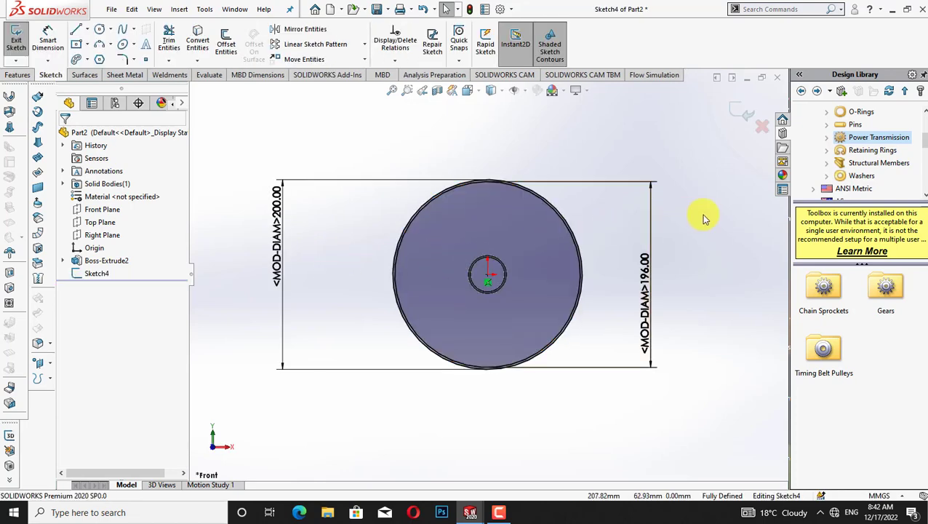
# Examine the narrow band between the 200 mm and 196 mm circles and check each circle's properties
pyautogui.hotkey('shift', 'z')
pyautogui.hotkey('shift', 'z')
pyautogui.hotkey('shift', 'z')
pyautogui.hotkey('shift', 'z')
pyautogui.hotkey('shift', 'z')
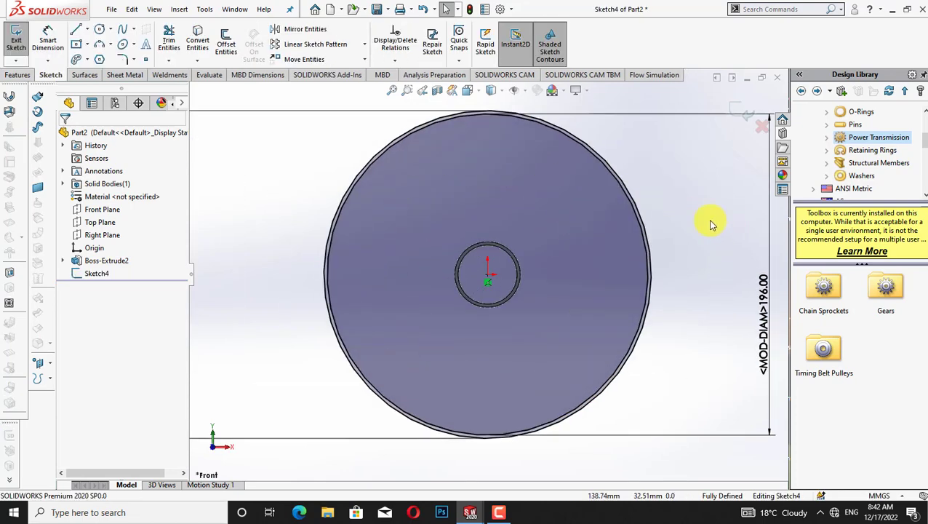
pyautogui.moveTo(717, 230); pyautogui.dragTo(717, 234)
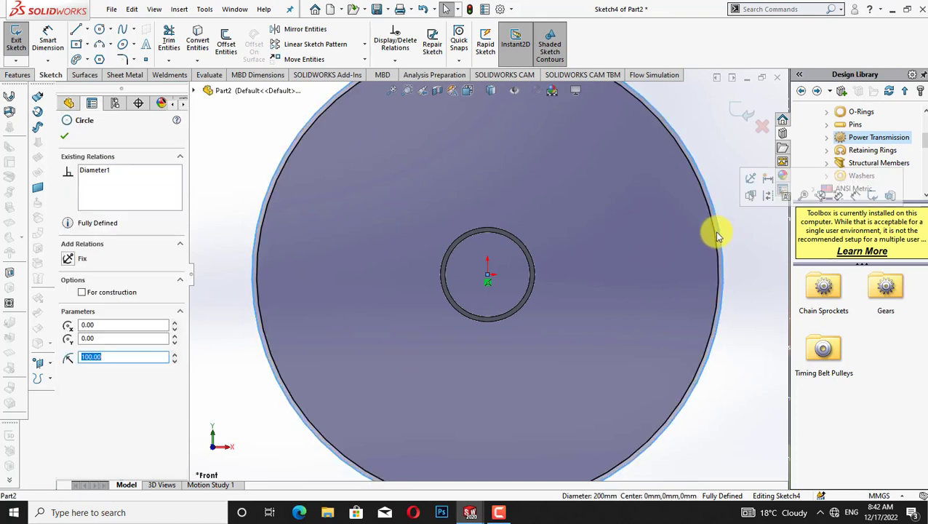
pyautogui.click(717, 236)
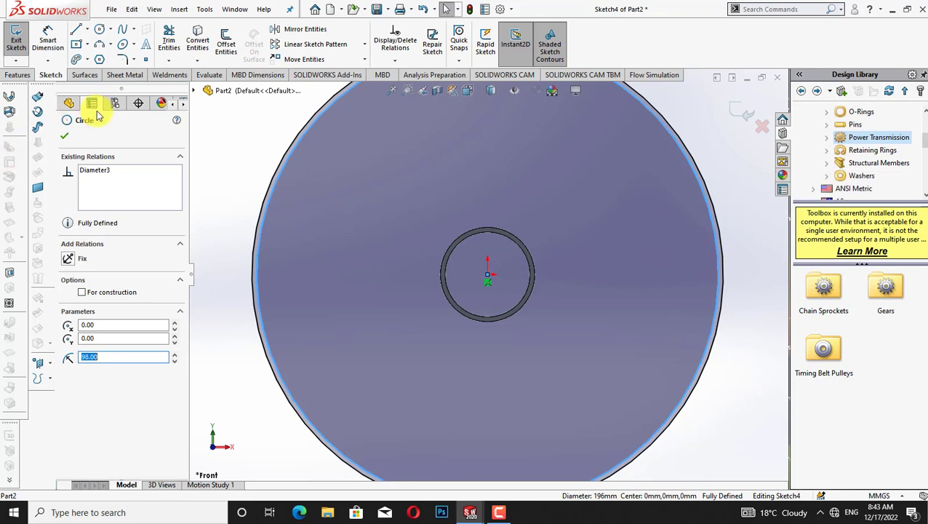
pyautogui.click(64, 136)
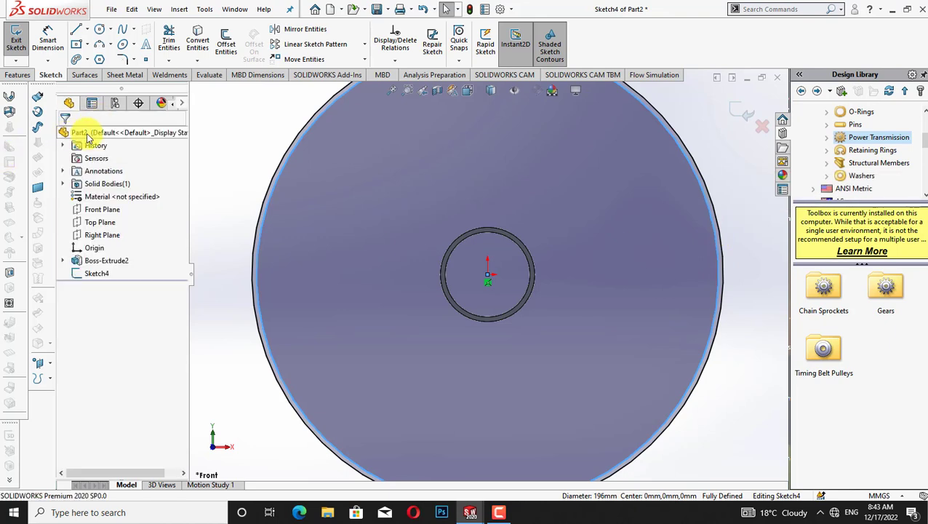
pyautogui.click(222, 144)
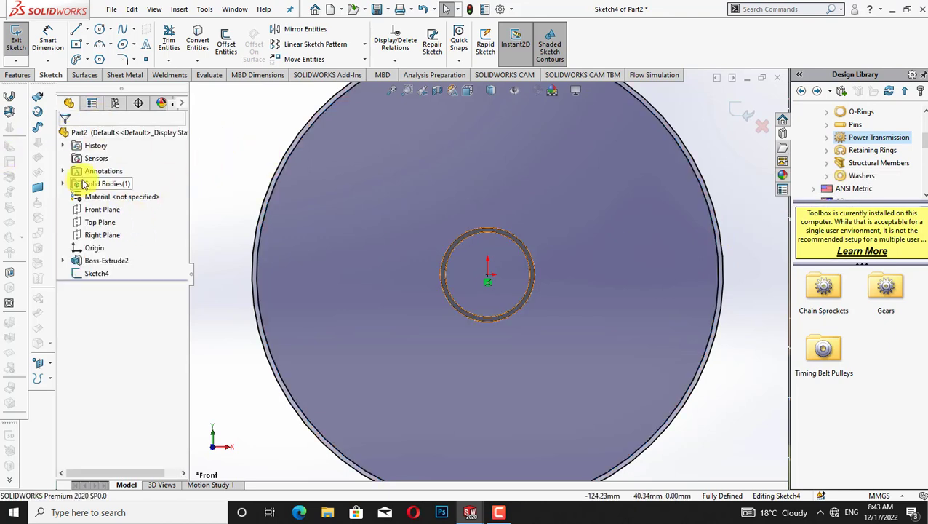
pyautogui.hotkey('shift', 'z')
pyautogui.hotkey('shift', 'z')
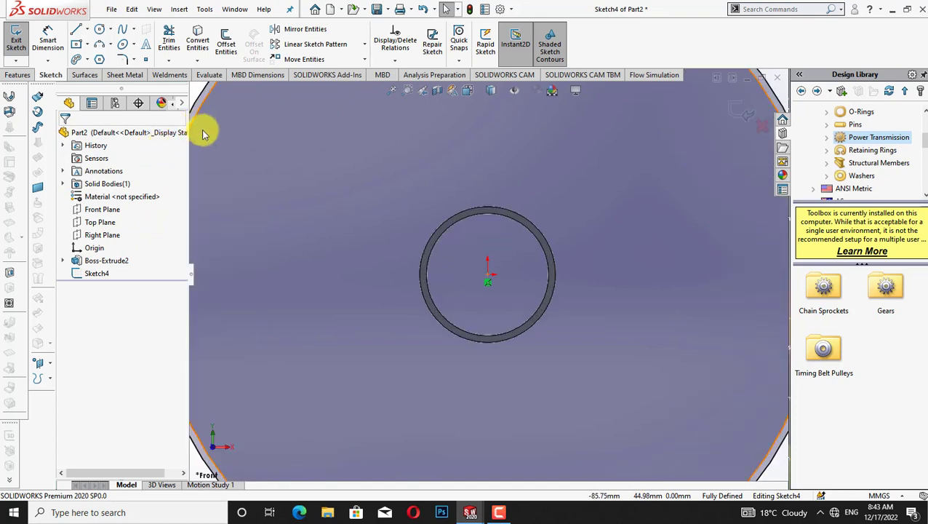
# Extrude the thin ring between the 200 mm and 196 mm circles as a blind boss with a depth of 30 mm
pyautogui.press('z')
pyautogui.press('z')
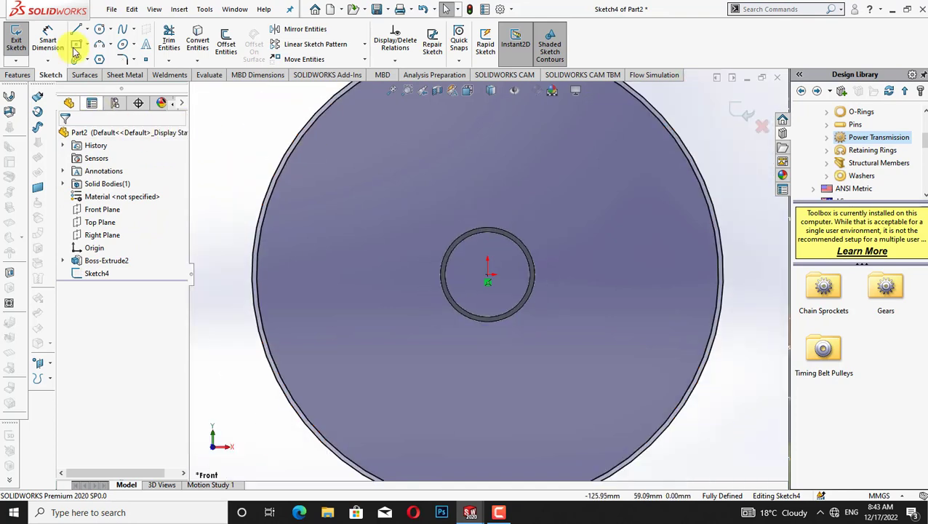
pyautogui.click(12, 75)
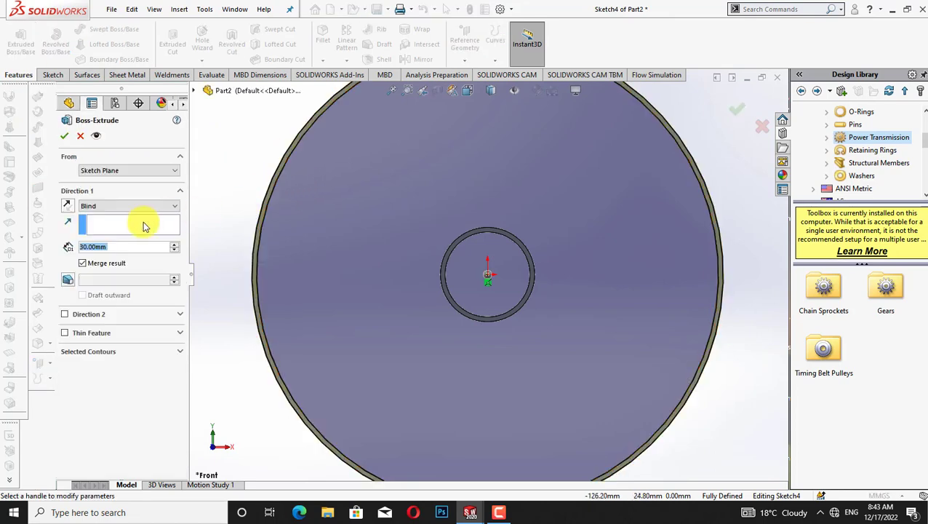
pyautogui.click(66, 135)
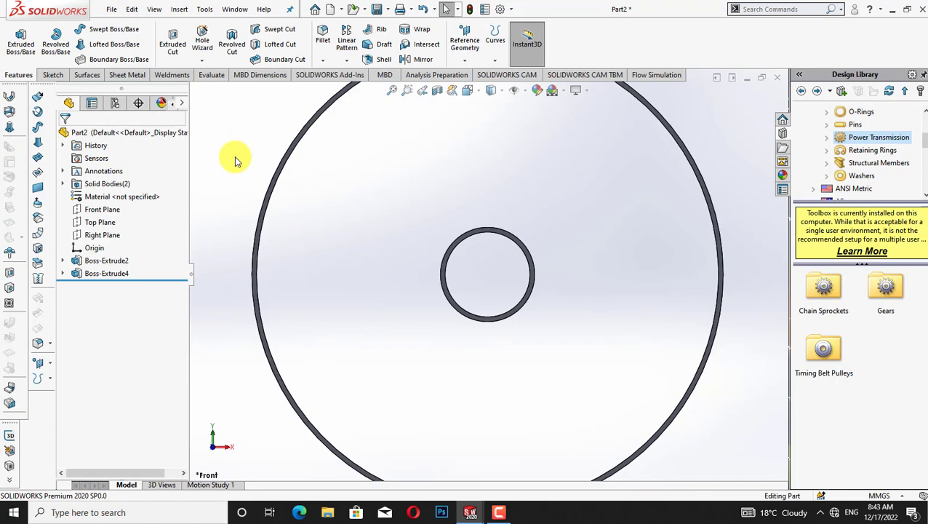
# Examine the extruded hub ring and outer ring from all sides, ending with a front view of the whole part
pyautogui.press('Left')
pyautogui.press('Left')
pyautogui.press('Left')
pyautogui.press('Left')
pyautogui.press('Left')
pyautogui.press('Left')
pyautogui.press('Left')
pyautogui.press('Left')
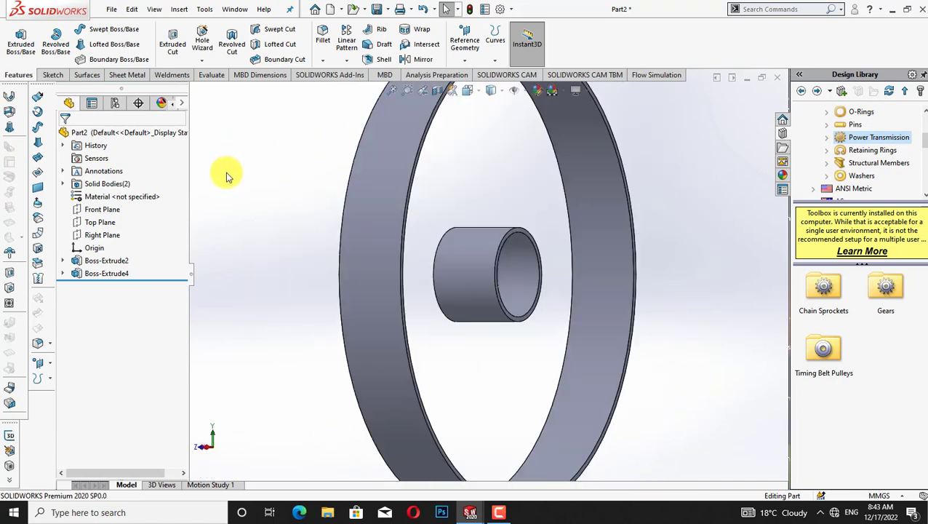
pyautogui.press('Left')
pyautogui.press('Left')
pyautogui.press('Left')
pyautogui.press('Left')
pyautogui.press('Left')
pyautogui.press('Left')
pyautogui.press('Left')
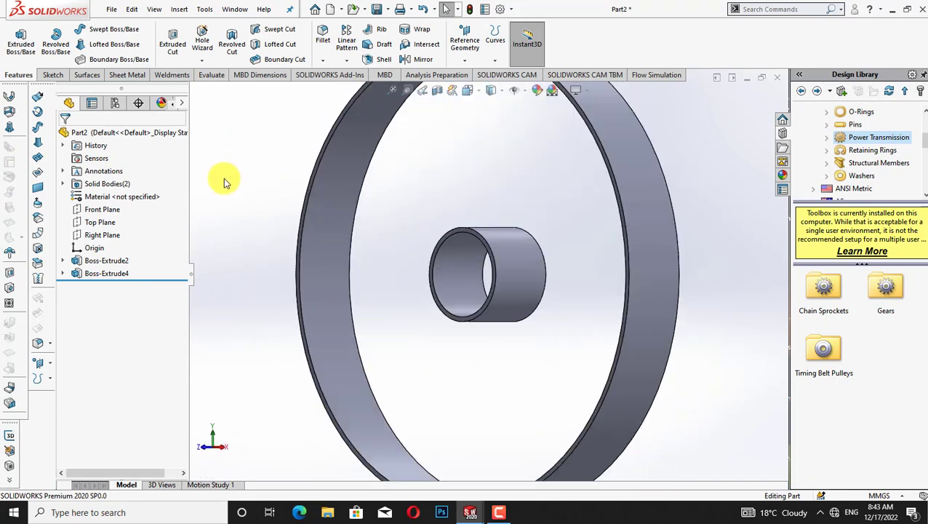
pyautogui.press('Left')
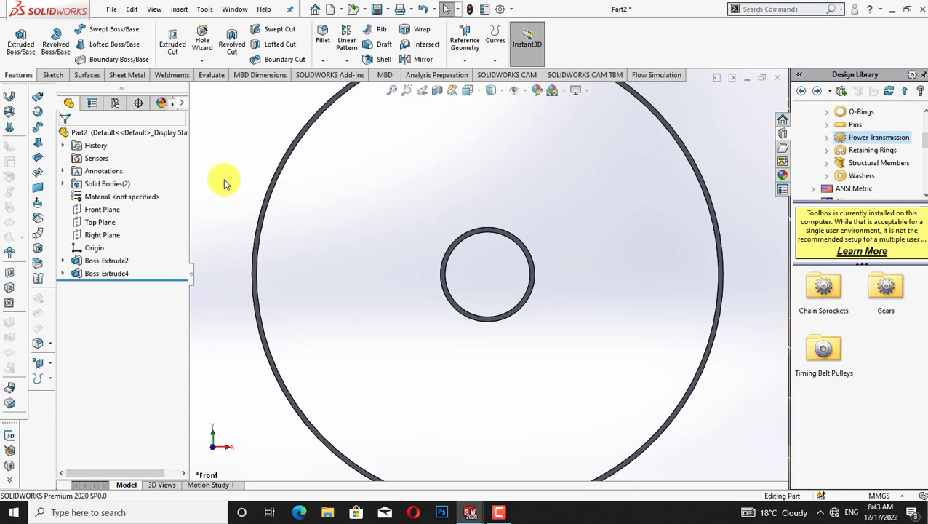
pyautogui.press('f')
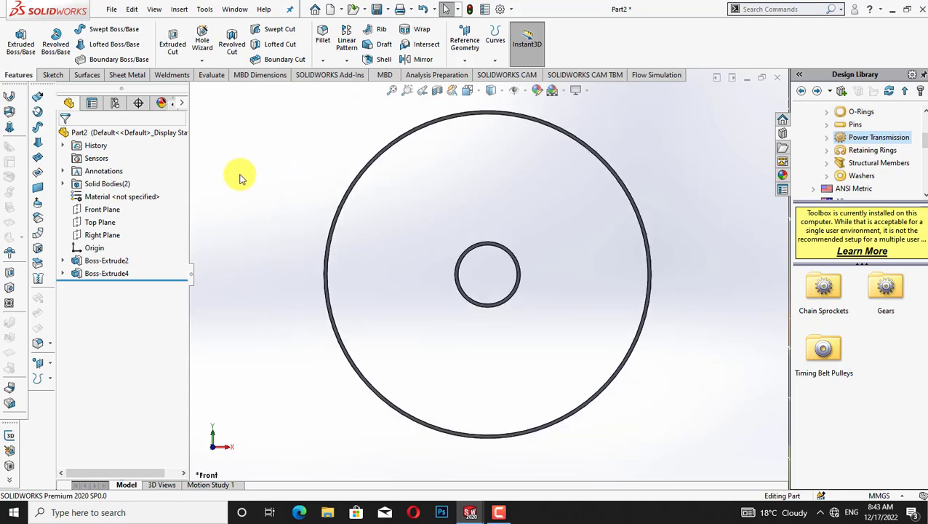
# Start a new sketch on the Front Plane and draw a corner rectangle about 1.8 by 80.5 mm from the outer ring's top to the hub ring
pyautogui.rightClick(111, 208)
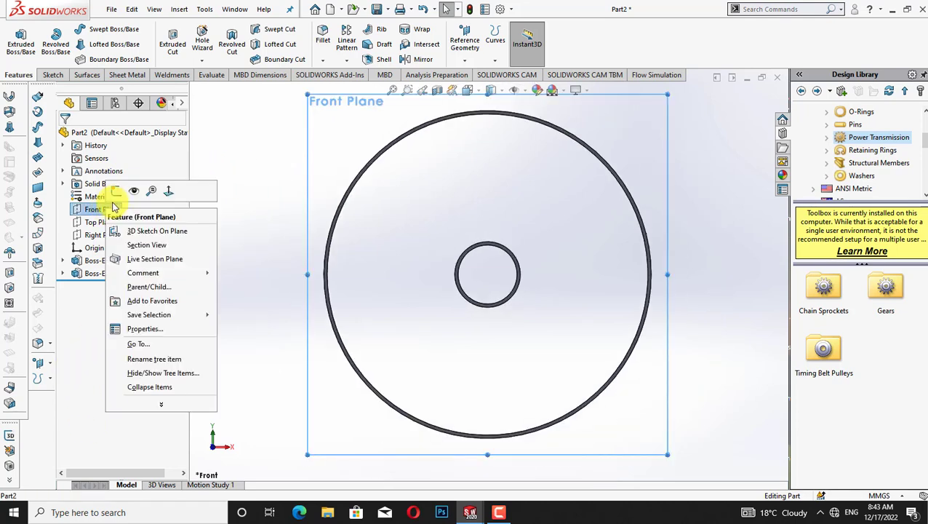
pyautogui.click(116, 191)
pyautogui.rightClick(293, 138)
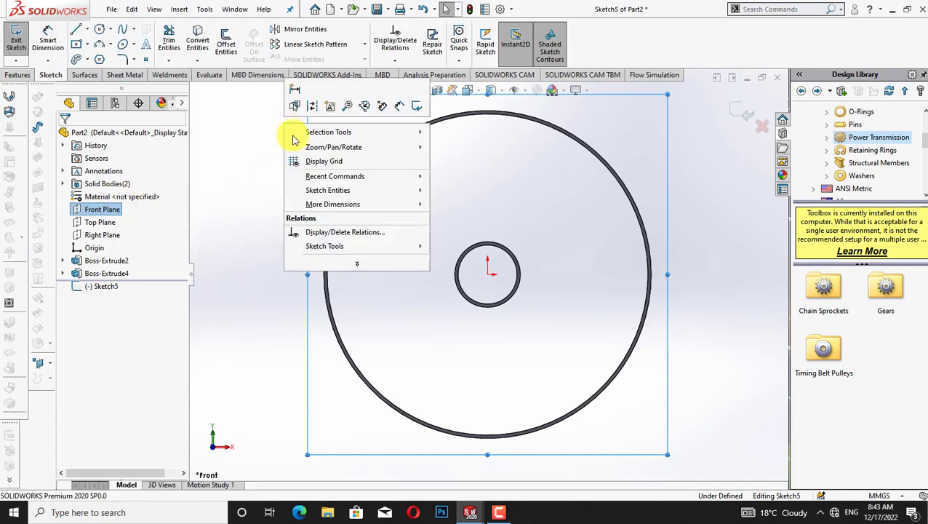
pyautogui.moveTo(400, 148)
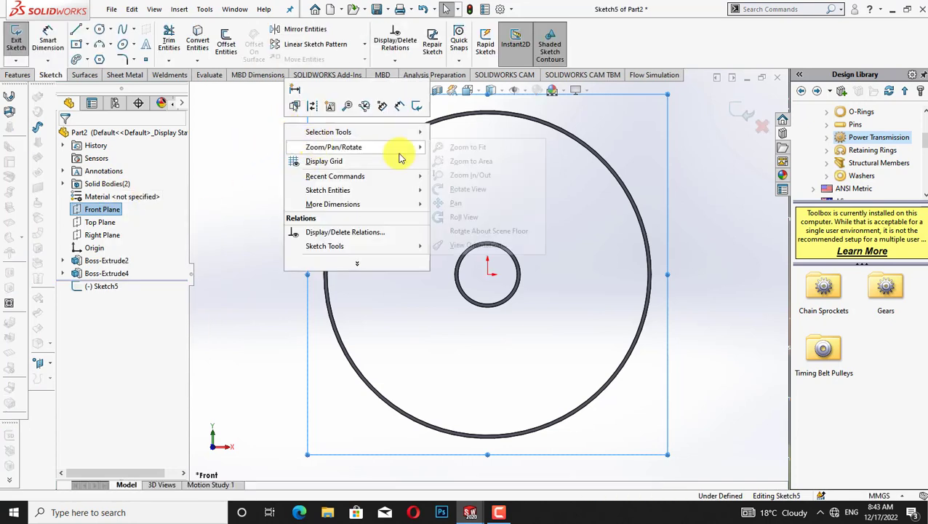
pyautogui.click(516, 206)
pyautogui.moveTo(518, 200)
pyautogui.mouseDown()
pyautogui.moveTo(553, 282)
pyautogui.moveTo(553, 314)
pyautogui.mouseUp()
pyautogui.scroll(-3, 555, 255)
pyautogui.scroll(-3, 552, 314)
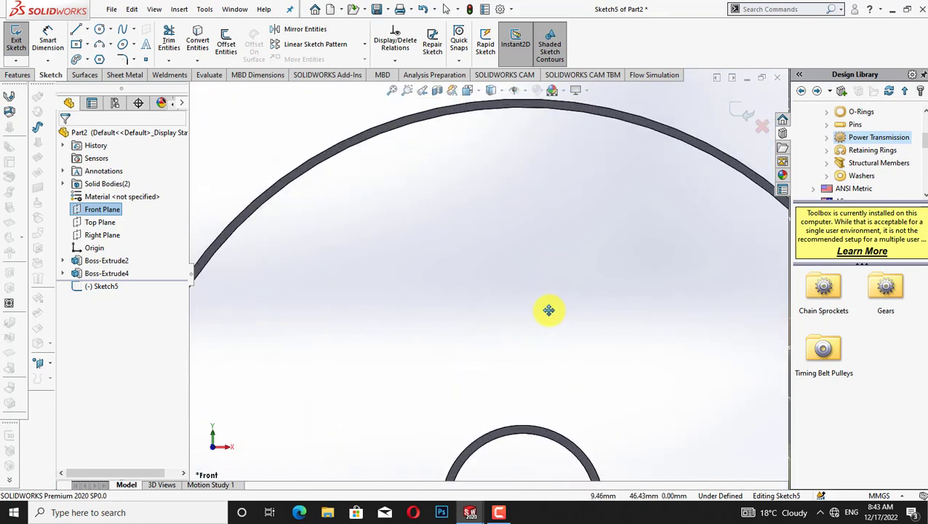
pyautogui.scroll(-1, 549, 310)
pyautogui.moveTo(548, 302); pyautogui.dragTo(548, 316)
pyautogui.scroll(1, 548, 316)
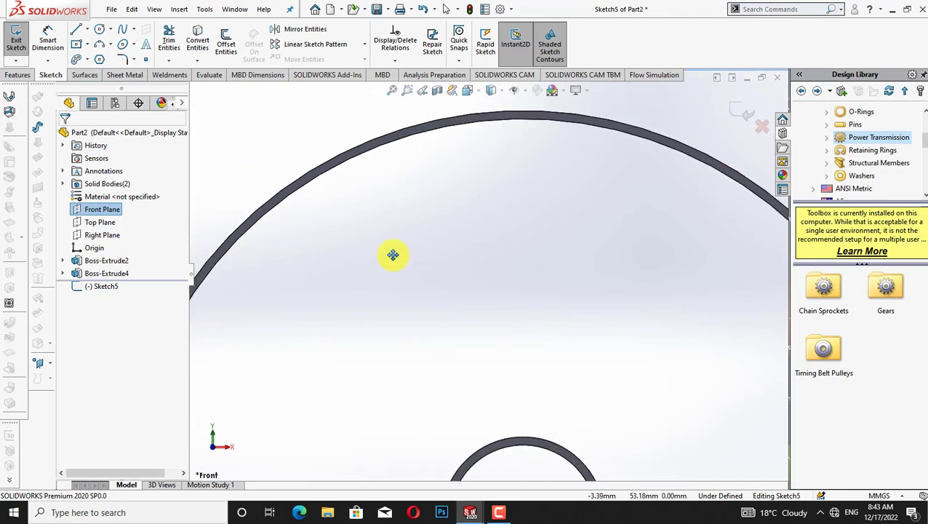
pyautogui.rightClick(269, 131)
pyautogui.click(284, 137)
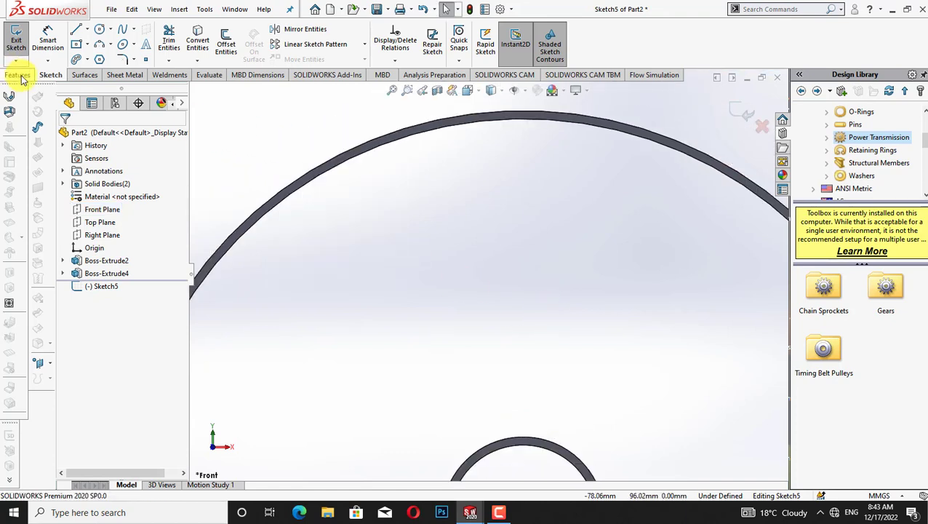
pyautogui.click(87, 45)
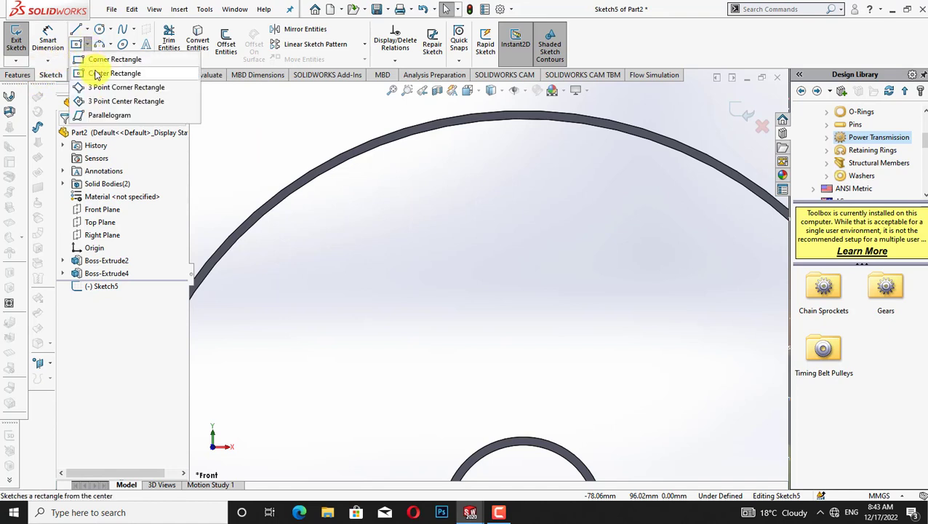
pyautogui.click(97, 75)
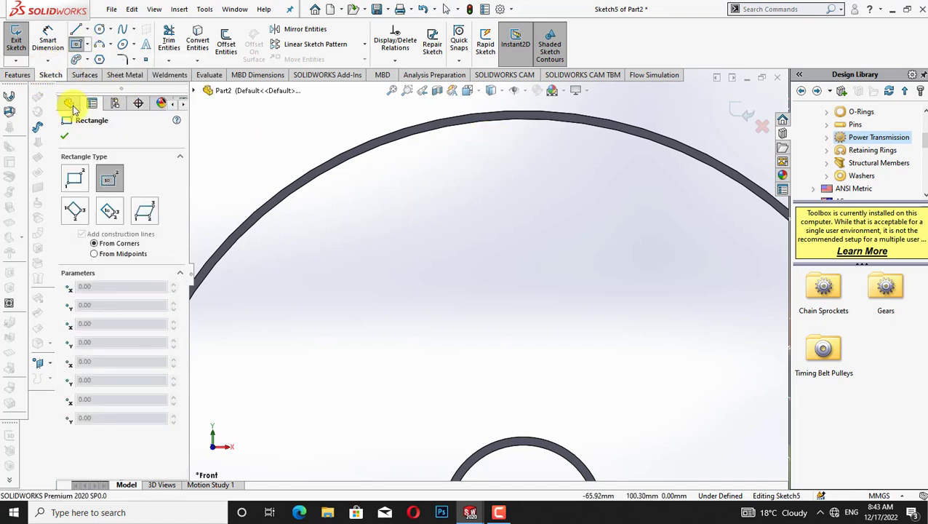
pyautogui.click(88, 45)
pyautogui.click(109, 60)
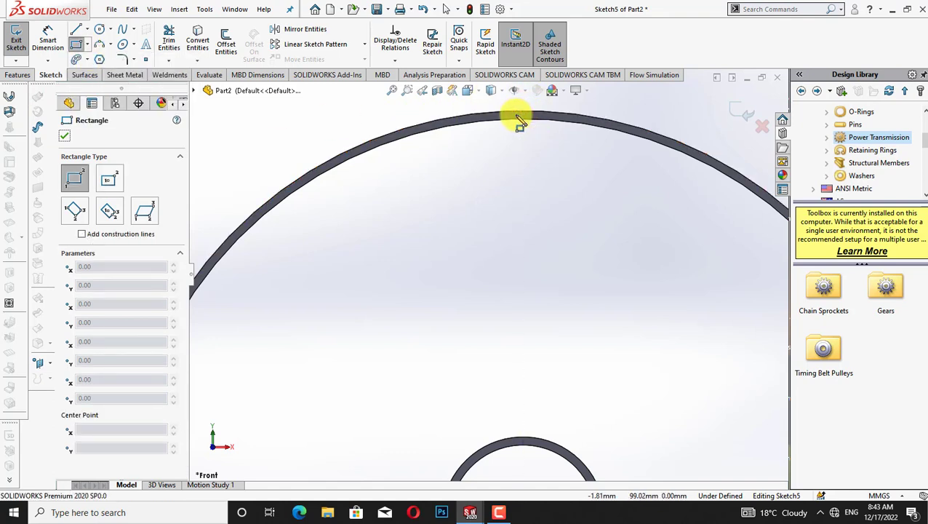
pyautogui.click(518, 116)
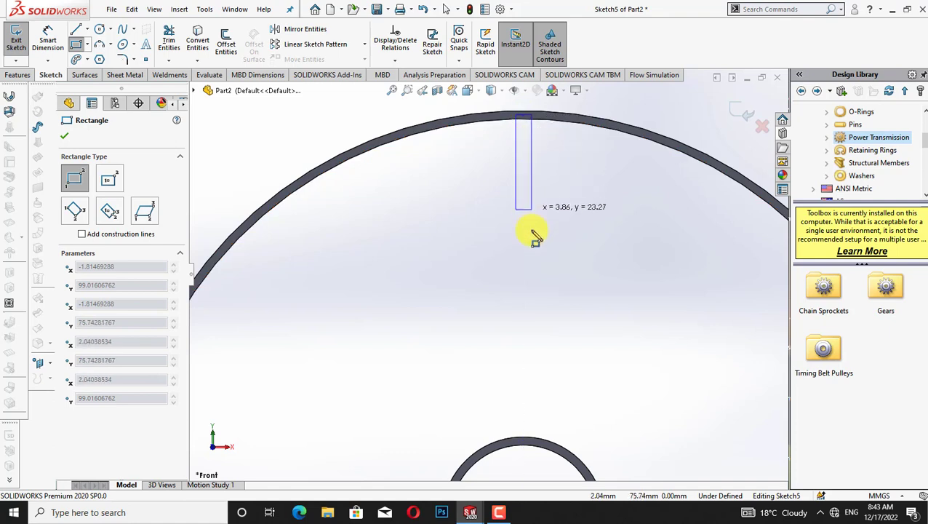
pyautogui.click(525, 448)
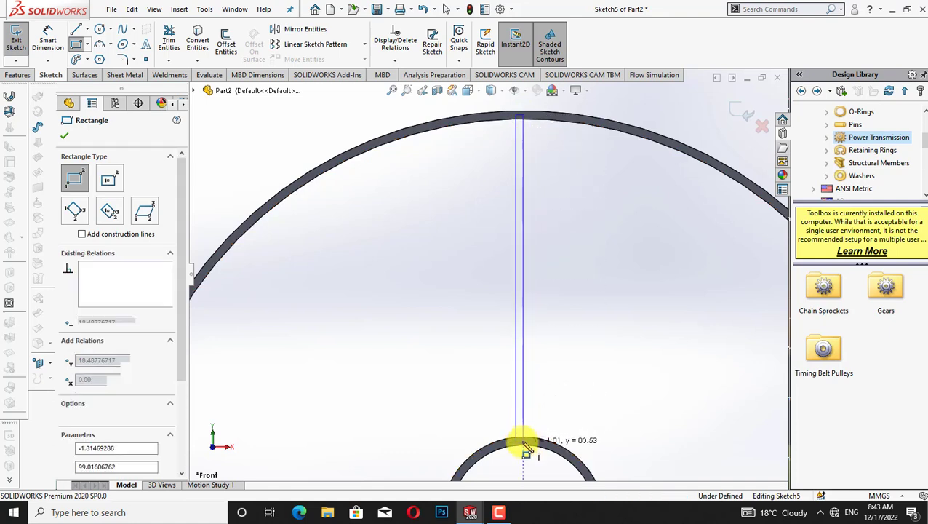
# Extrude the narrow spoke rectangle between the hub ring and outer ring as a blind boss 30 mm deep, merged with the rings
pyautogui.rightClick(573, 331)
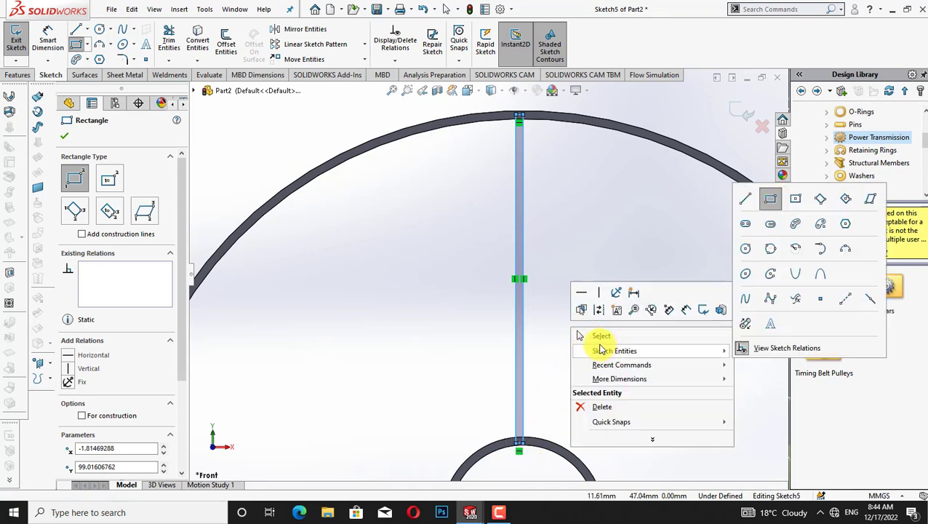
pyautogui.click(599, 335)
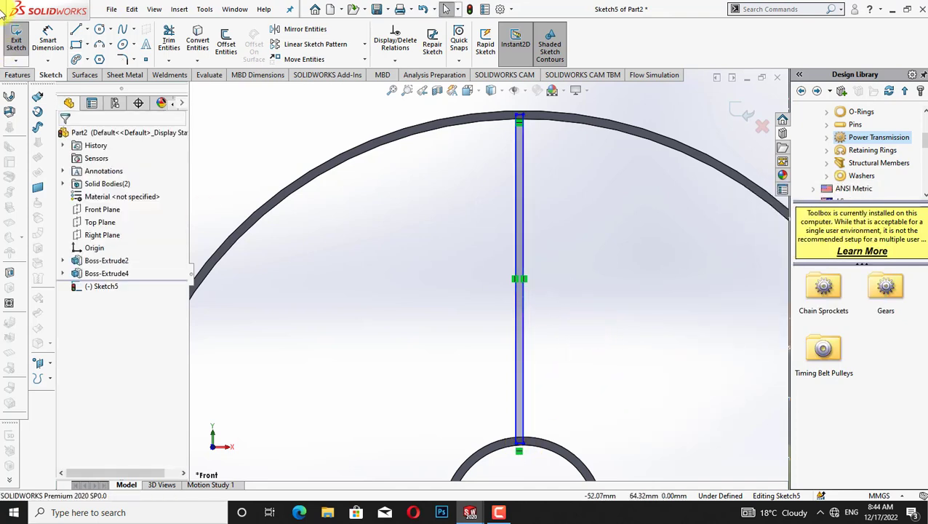
pyautogui.click(17, 75)
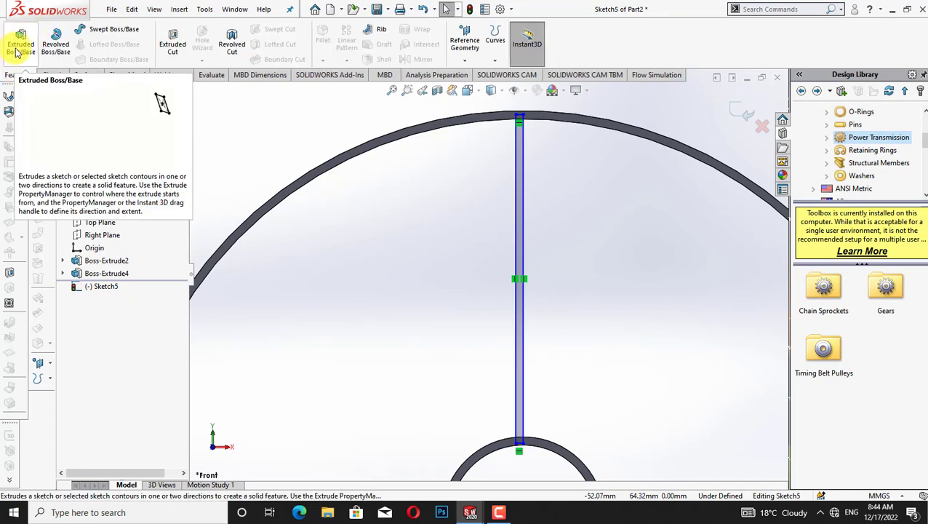
pyautogui.click(17, 51)
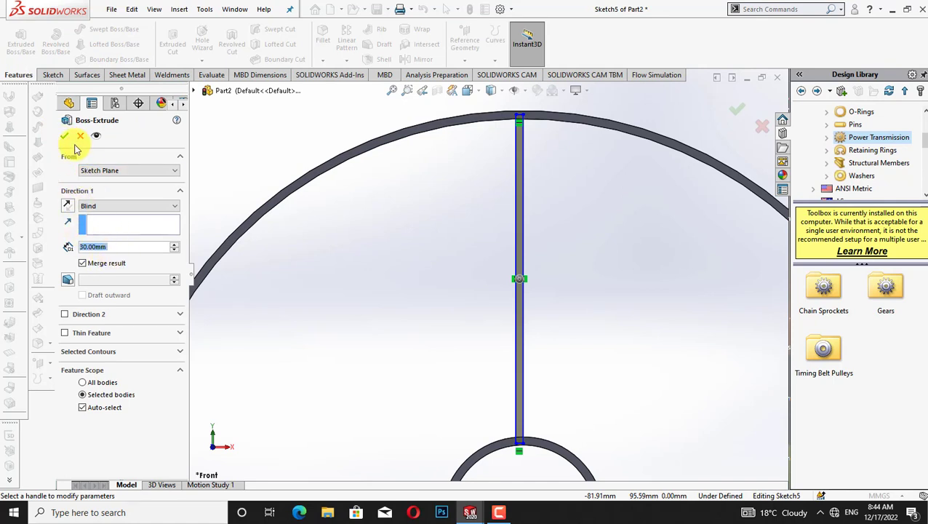
pyautogui.click(67, 207)
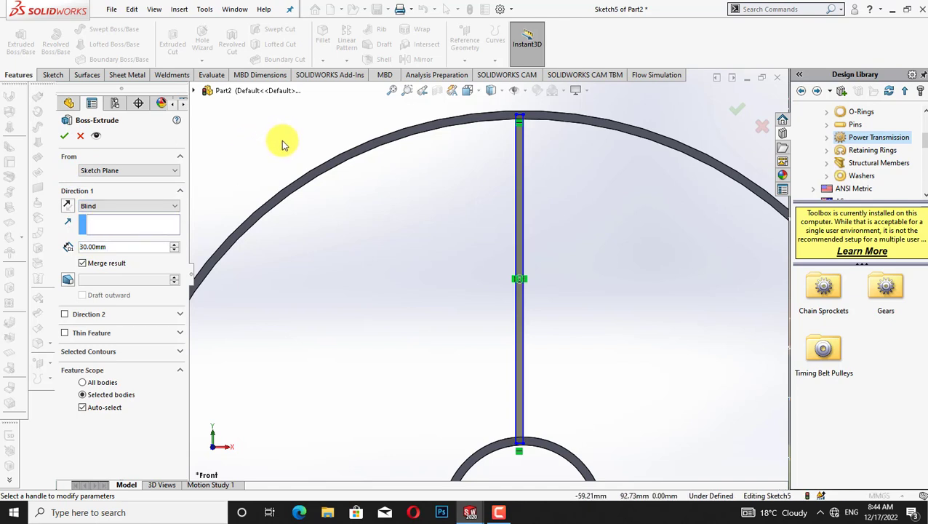
pyautogui.press('f')
pyautogui.hotkey('ctrl', '5')
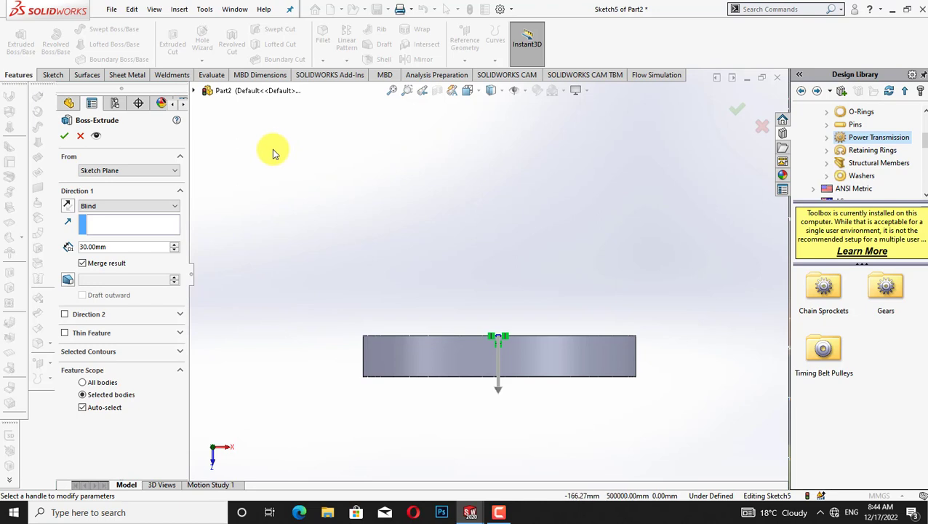
pyautogui.hotkey('ctrl', '7')
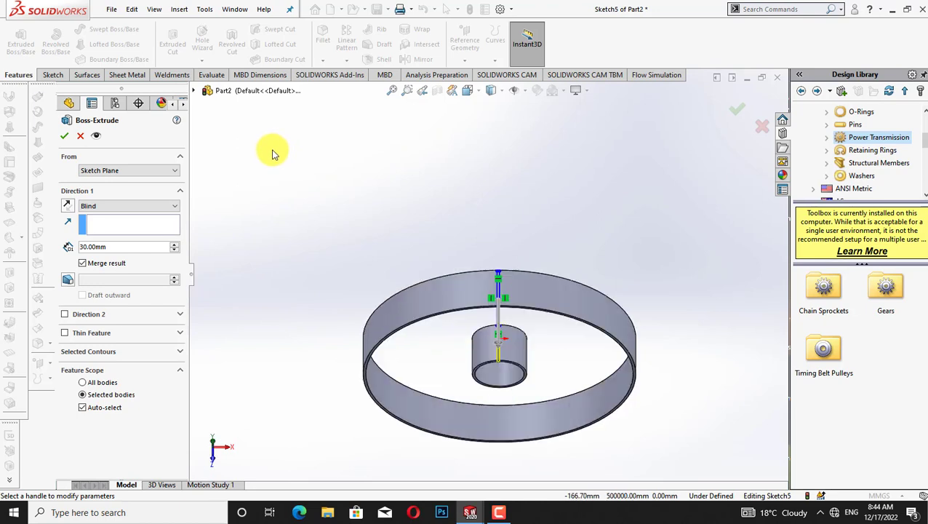
pyautogui.click(64, 140)
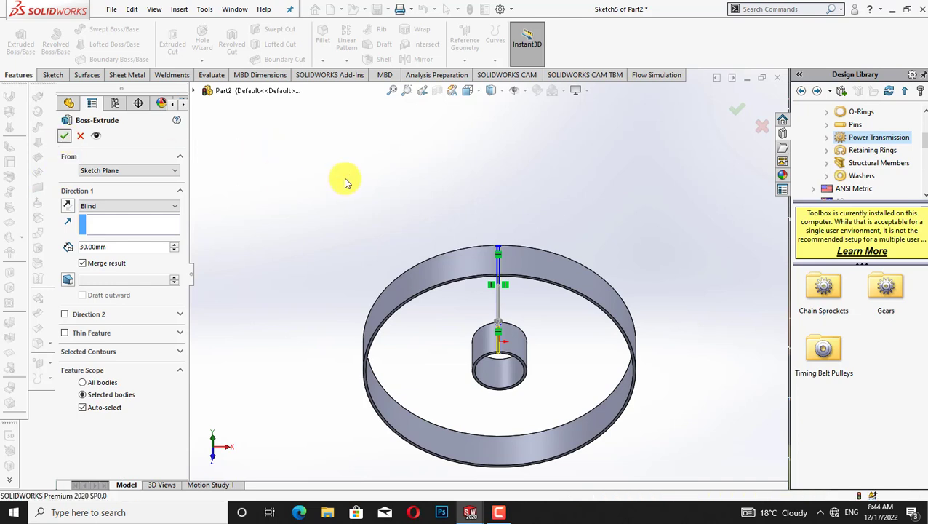
# Circular-pattern the spoke around the outer ring's edge with 9 equally spaced instances over 360 degrees
pyautogui.hotkey('ctrl', '1')
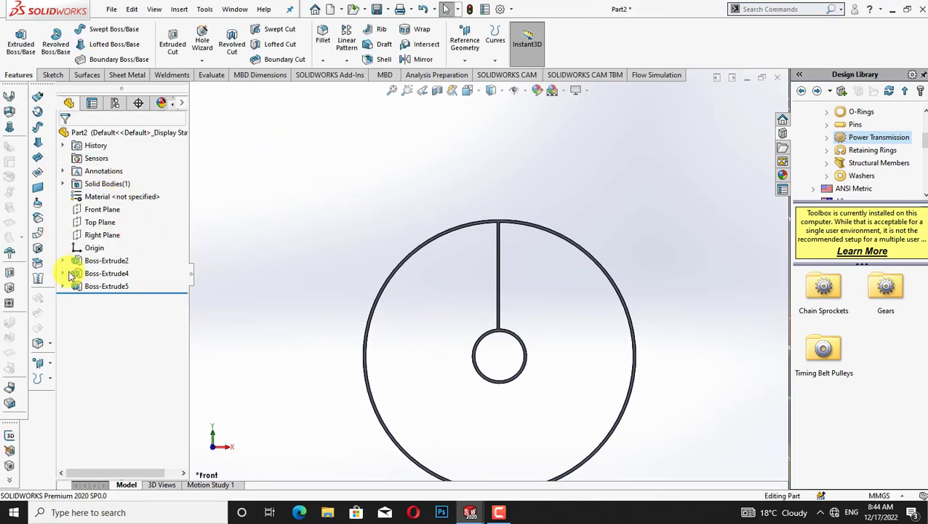
pyautogui.click(93, 287)
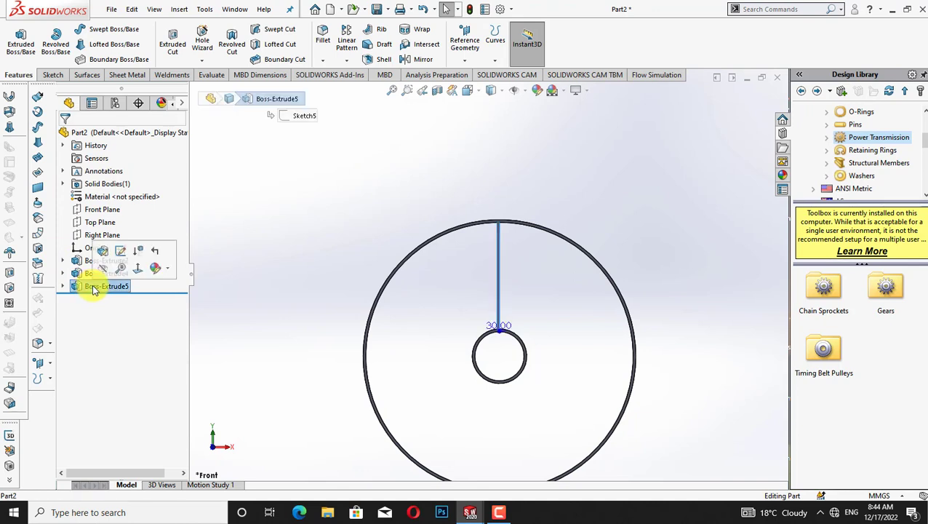
pyautogui.click(347, 60)
pyautogui.click(356, 88)
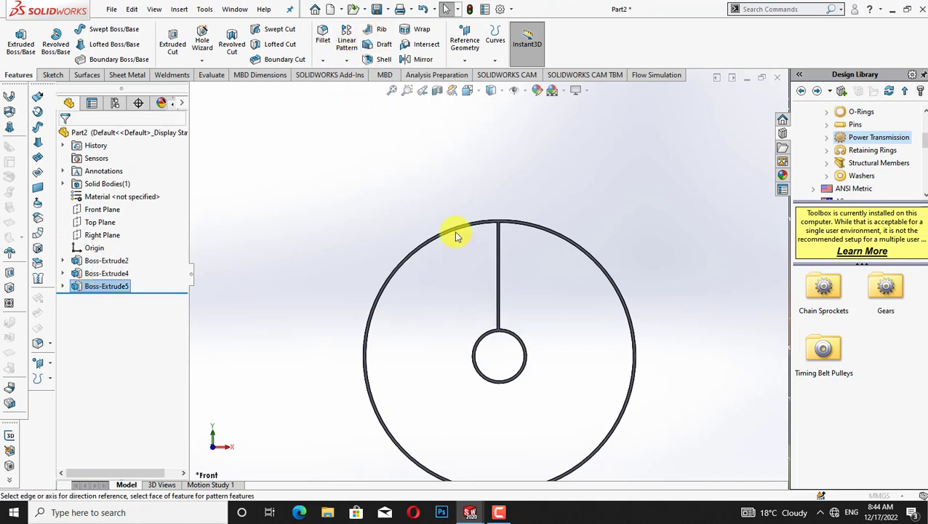
pyautogui.click(454, 230)
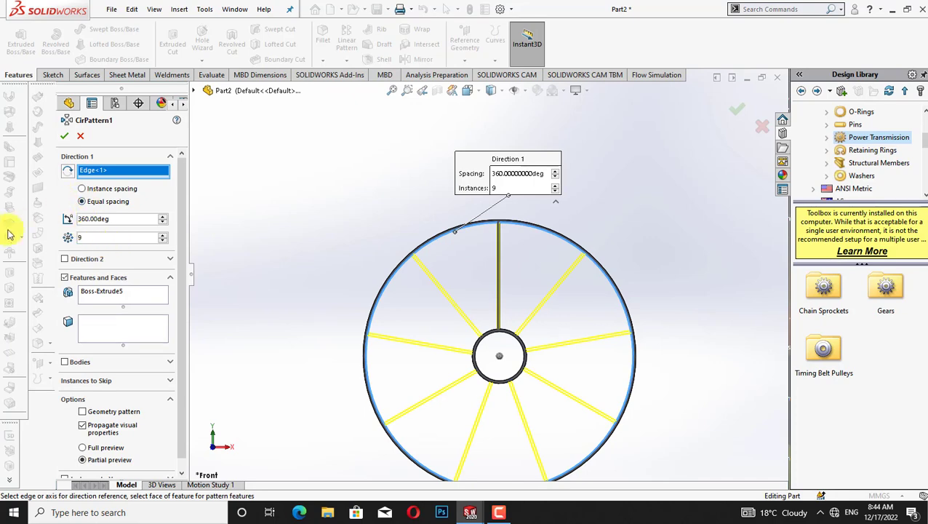
pyautogui.click(65, 140)
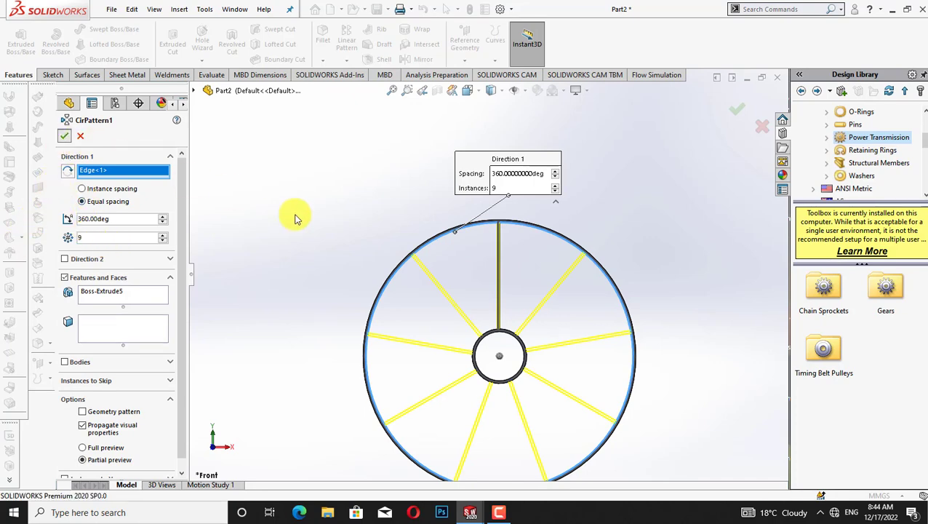
# Examine the spoked wheel from the front, at a tilt and edge-on
pyautogui.press('Up')
pyautogui.press('Up')
pyautogui.press('Up')
pyautogui.press('Up')
pyautogui.press('Up')
pyautogui.press('Up')
pyautogui.press('Up')
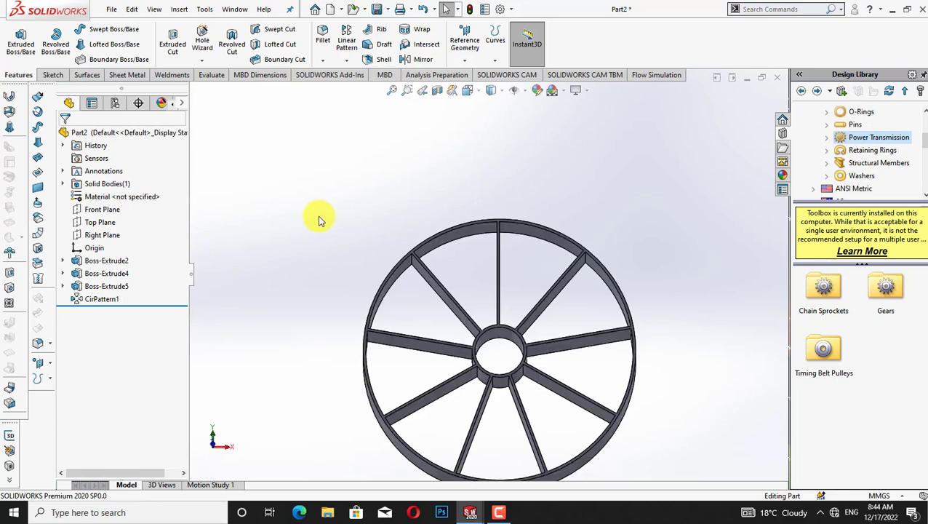
pyautogui.press('Down')
pyautogui.press('Down')
pyautogui.press('Down')
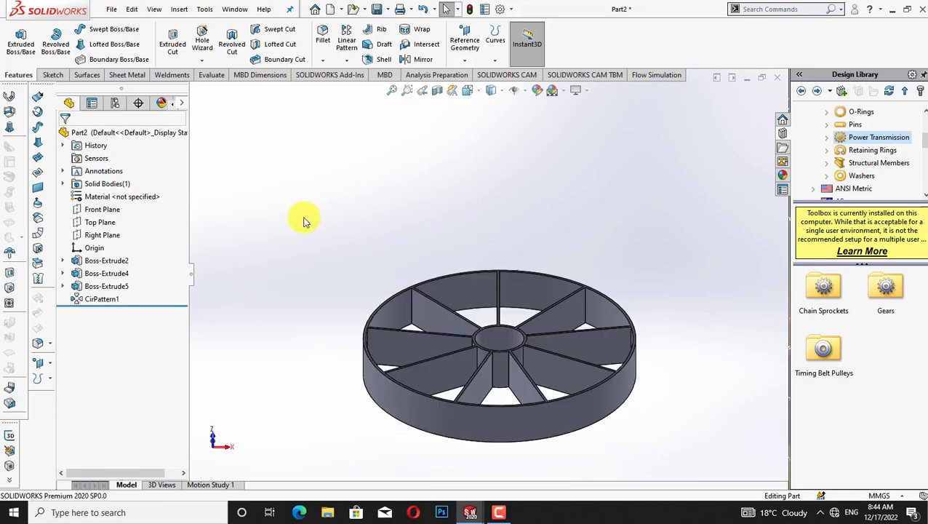
pyautogui.press('Up')
pyautogui.press('Up')
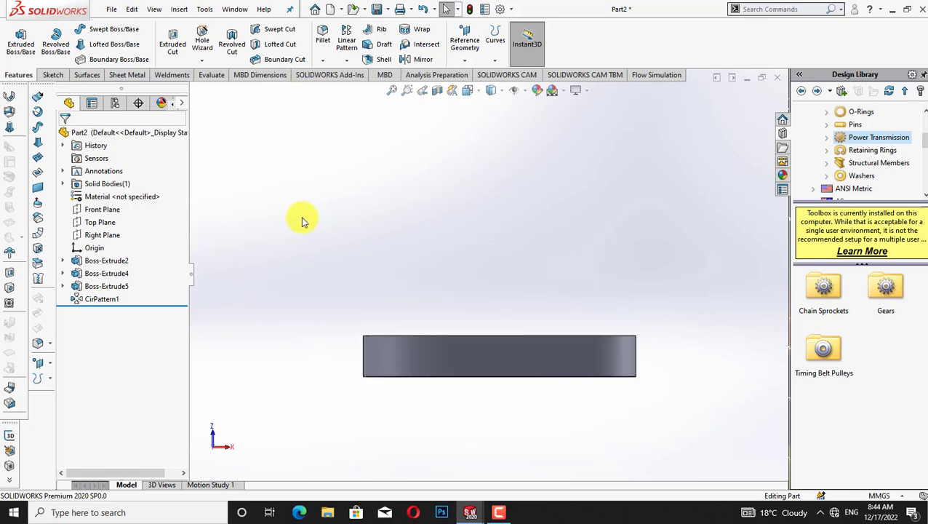
pyautogui.click(102, 222)
pyautogui.rightClick(103, 222)
pyautogui.click(168, 207)
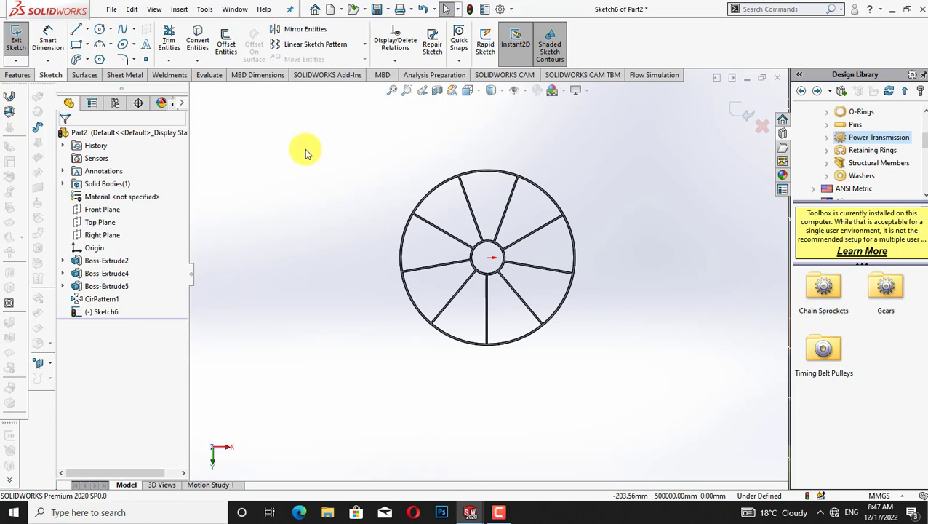
pyautogui.rightClick(95, 238)
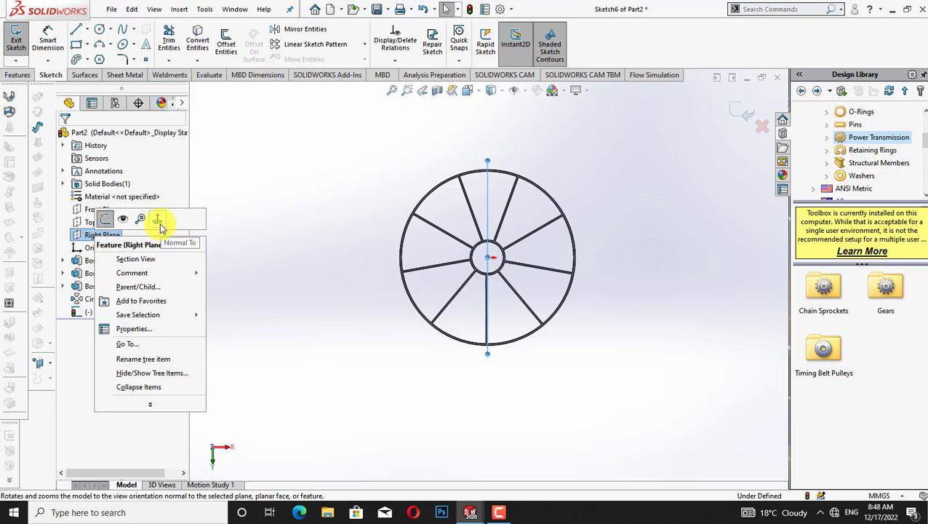
pyautogui.click(160, 223)
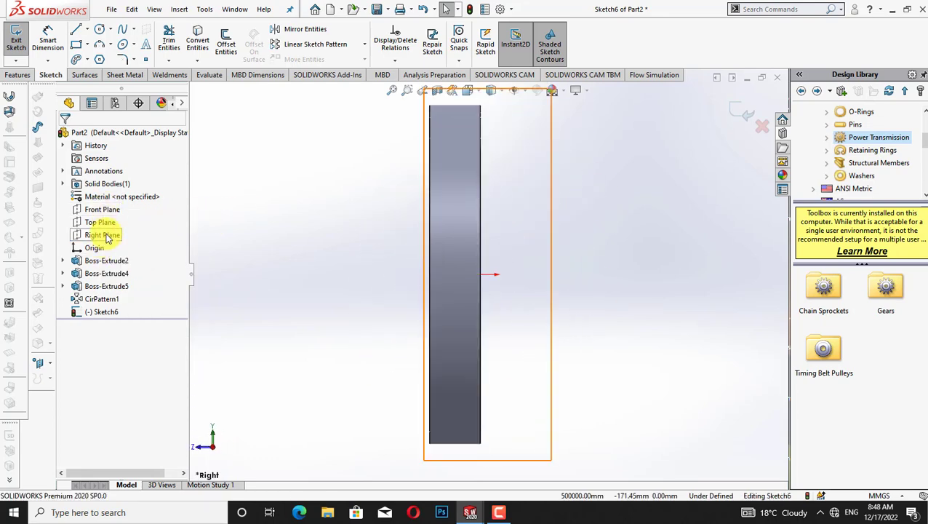
pyautogui.rightClick(107, 234)
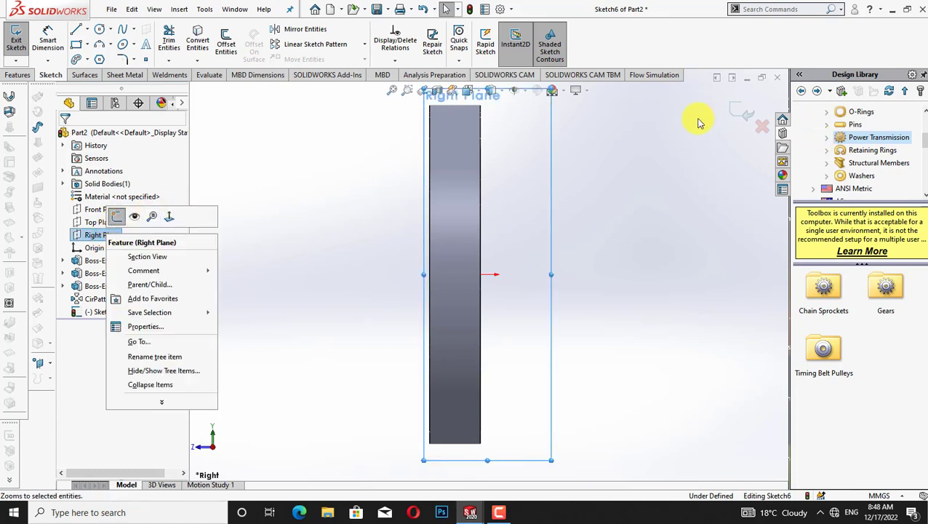
pyautogui.click(743, 112)
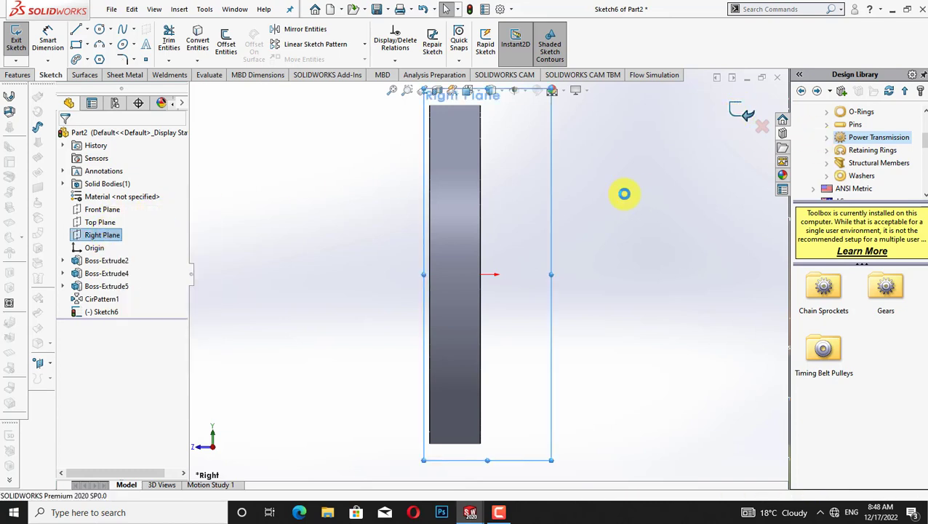
# Start a new sketch on the Right Plane and draw a circle of about 14.9 mm radius above and beside the wheel's side profile
pyautogui.rightClick(115, 232)
pyautogui.click(117, 218)
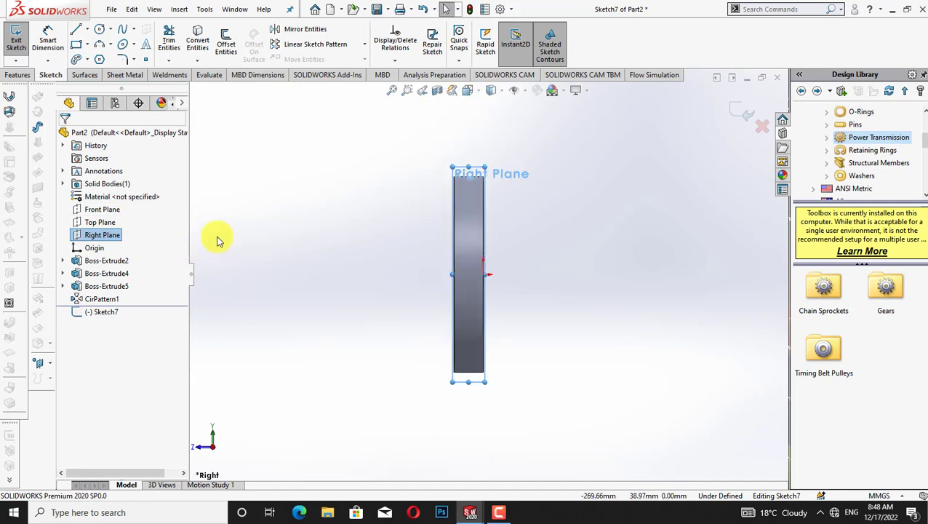
pyautogui.click(100, 31)
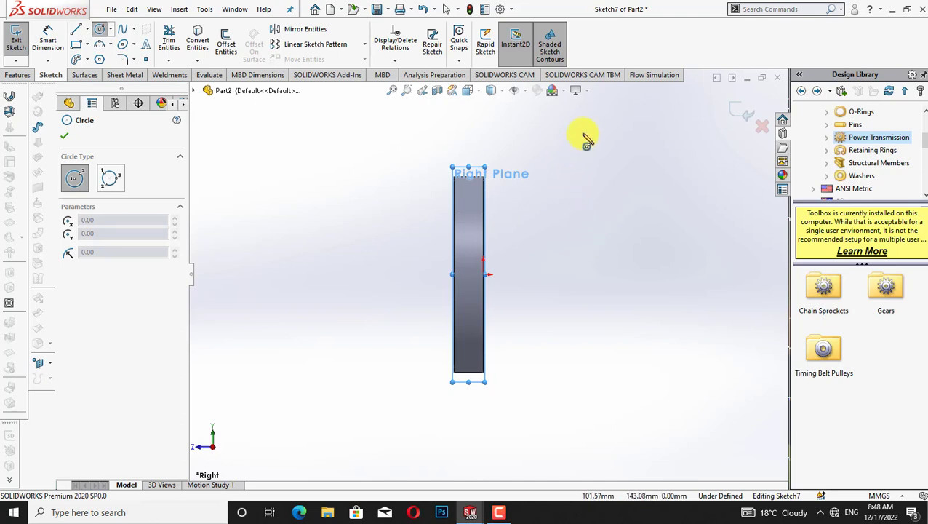
pyautogui.click(574, 118)
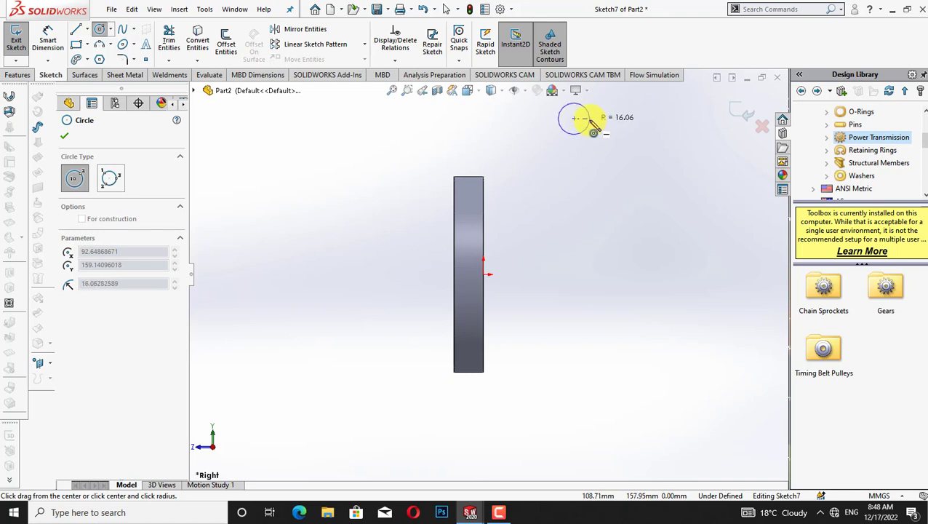
pyautogui.click(589, 119)
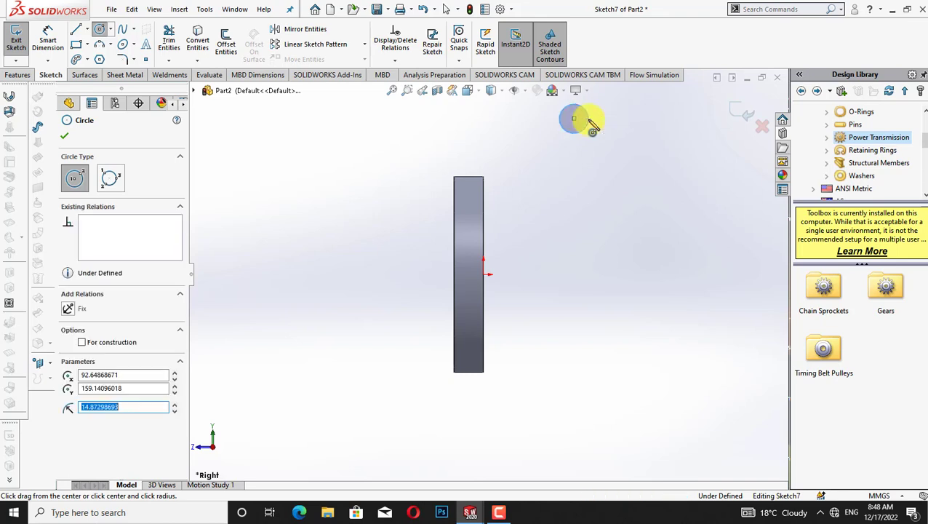
pyautogui.rightClick(619, 139)
pyautogui.press('Escape')
pyautogui.press('Escape')
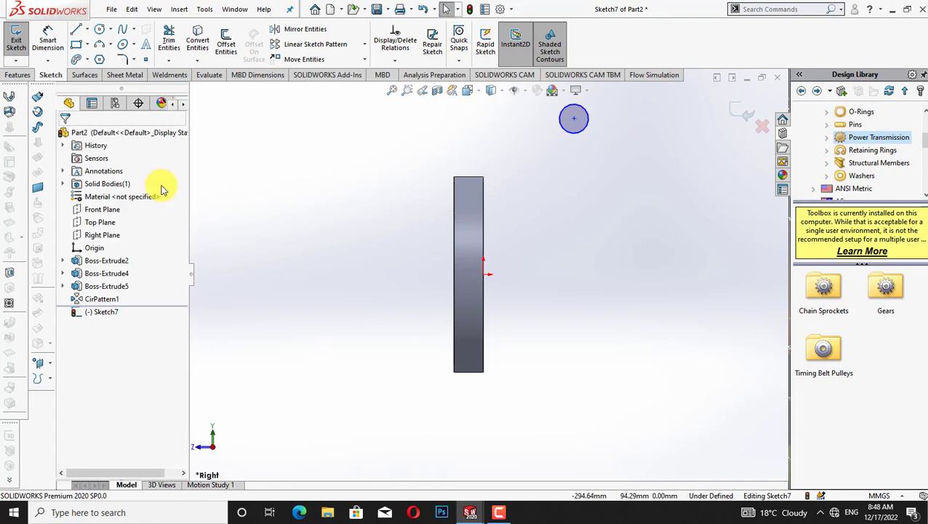
# Extrude the circle as a Mid Plane boss 150 mm deep with the result merged
pyautogui.click(26, 75)
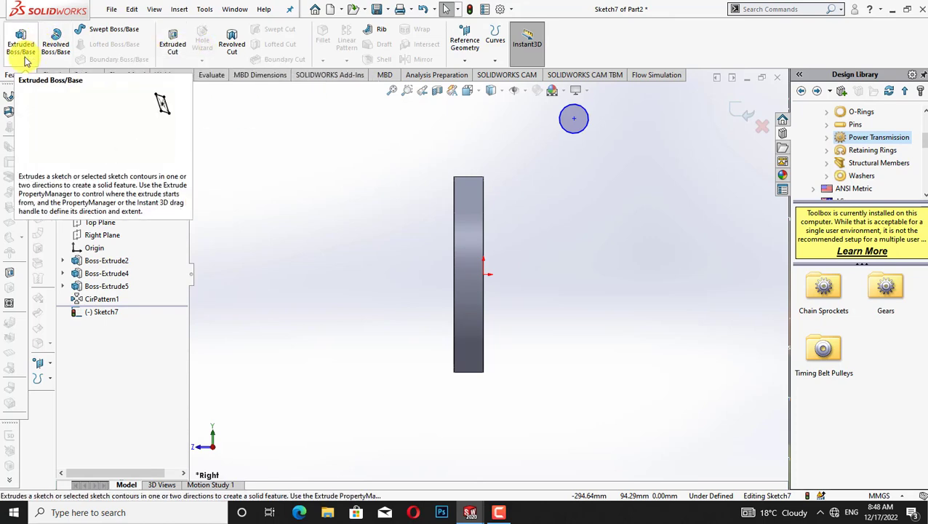
pyautogui.click(18, 51)
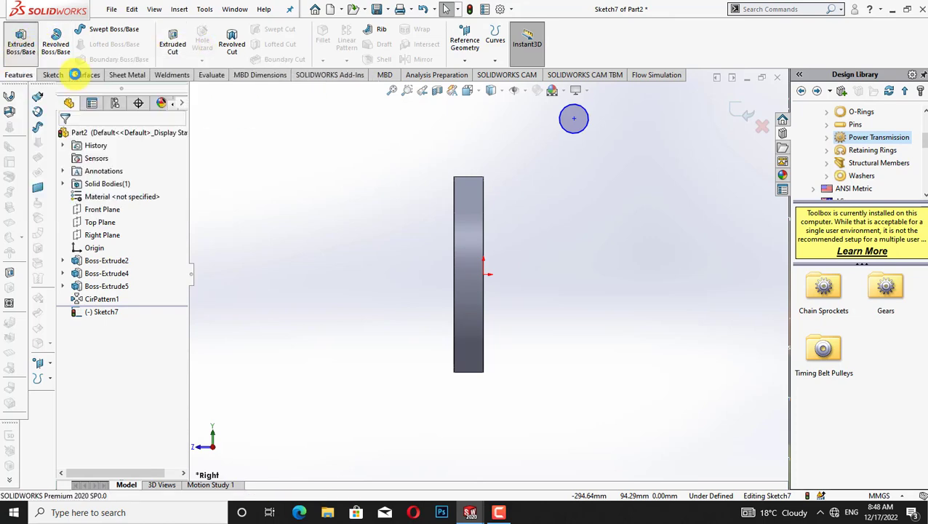
pyautogui.click(163, 208)
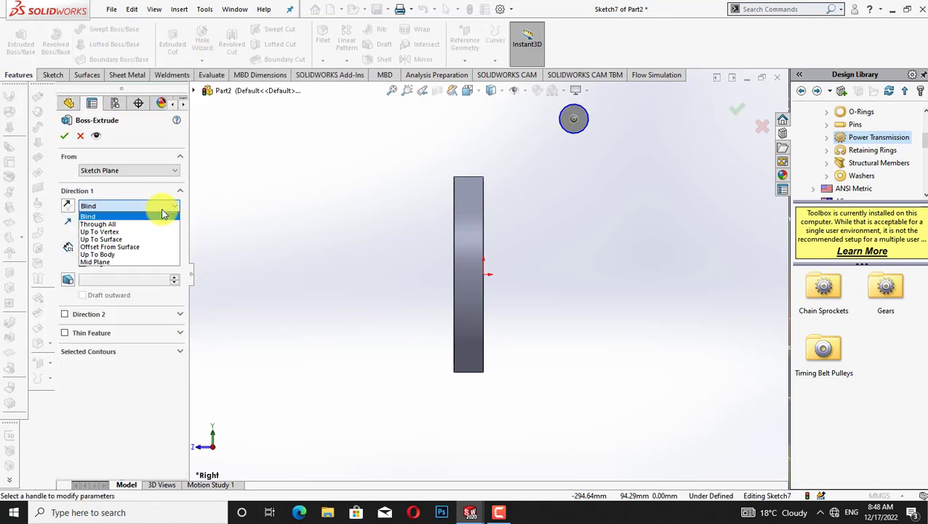
pyautogui.click(156, 263)
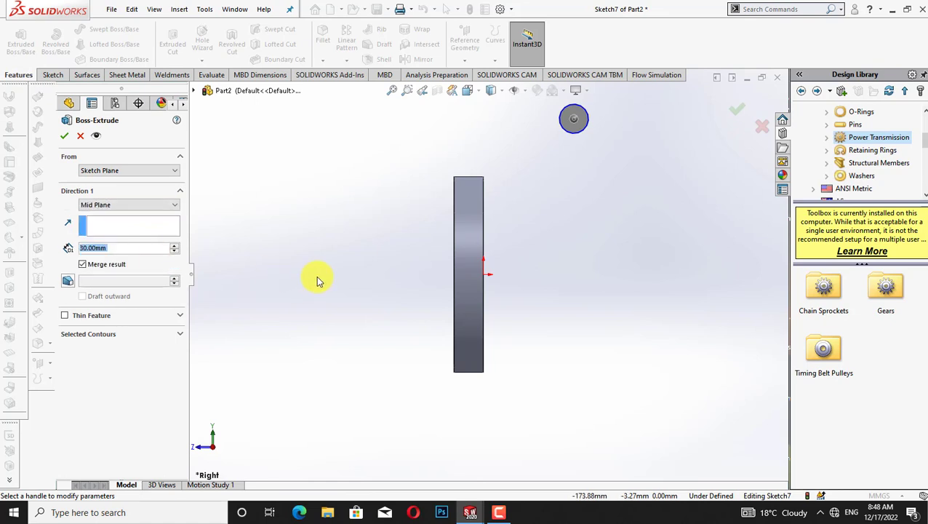
pyautogui.hotkey('ctrl', '2')
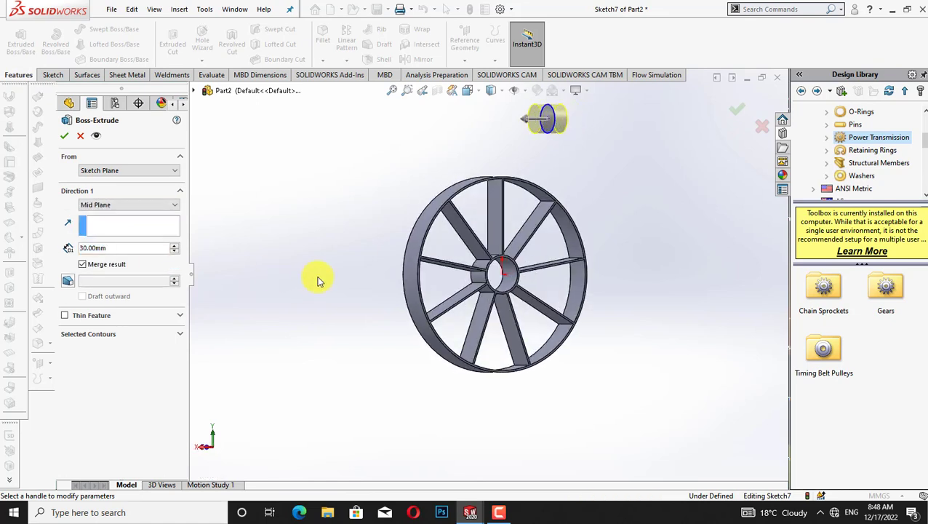
pyautogui.click(174, 247)
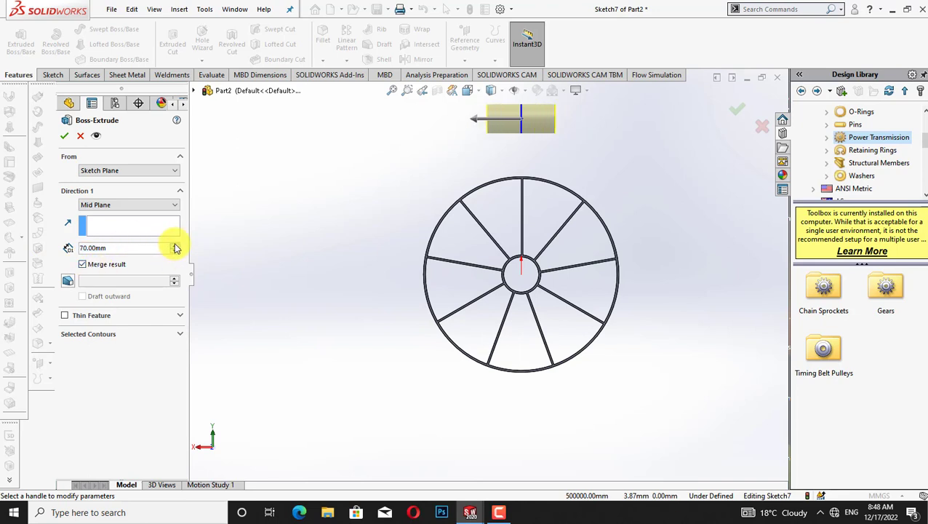
pyautogui.click(174, 246)
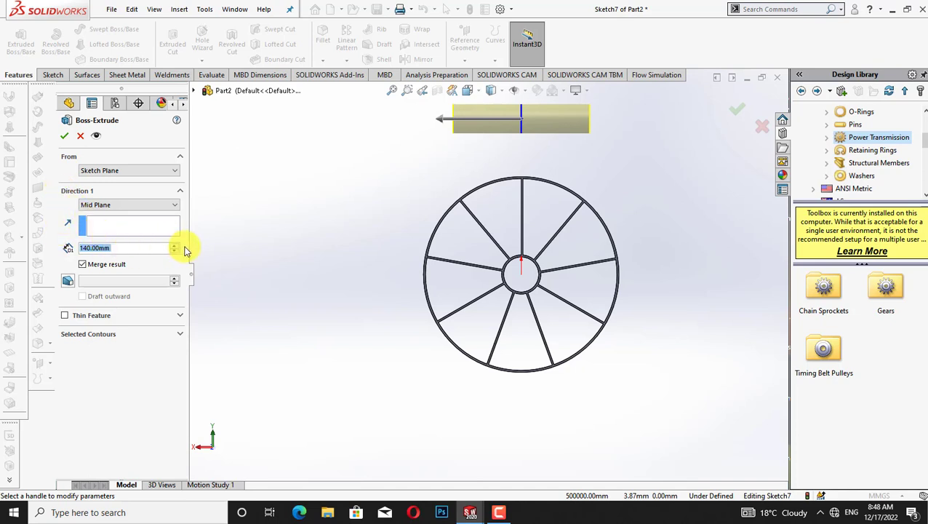
pyautogui.click(174, 246)
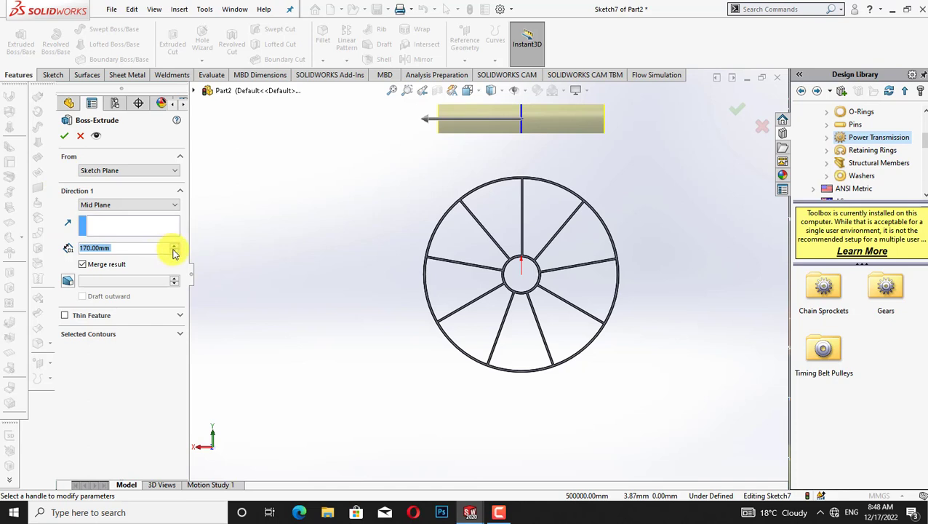
pyautogui.click(174, 252)
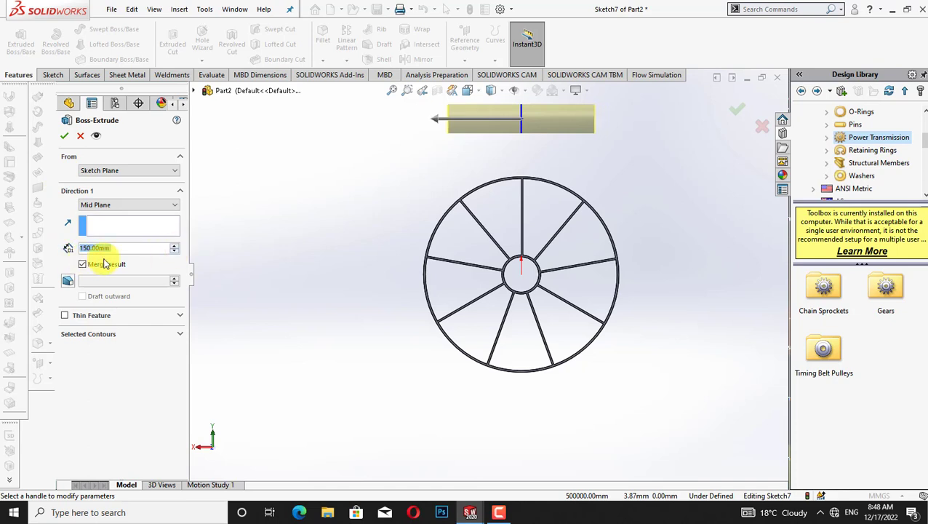
pyautogui.click(63, 138)
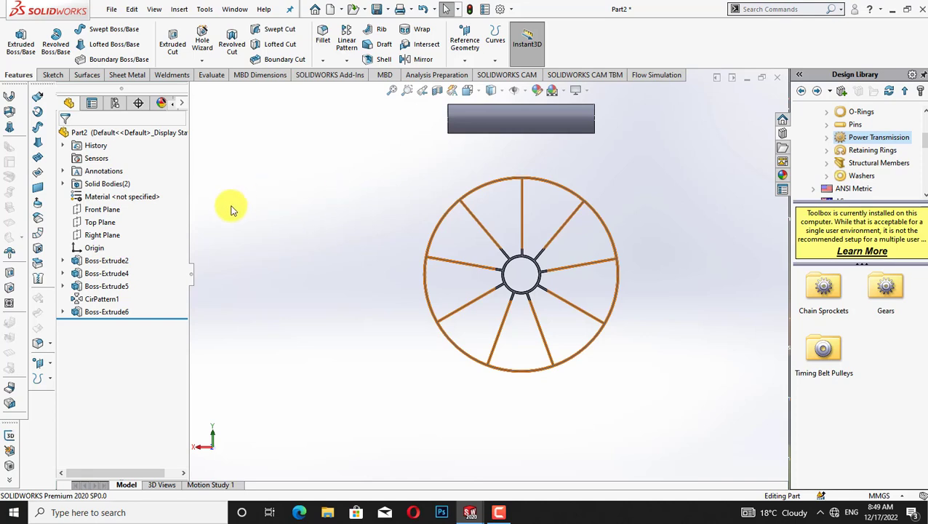
# On a new Top Plane sketch, draw a narrow three-line channel about 5.3 mm wide and 23.6 mm tall against the wheel's outer rim
pyautogui.click(102, 223)
pyautogui.rightClick(103, 223)
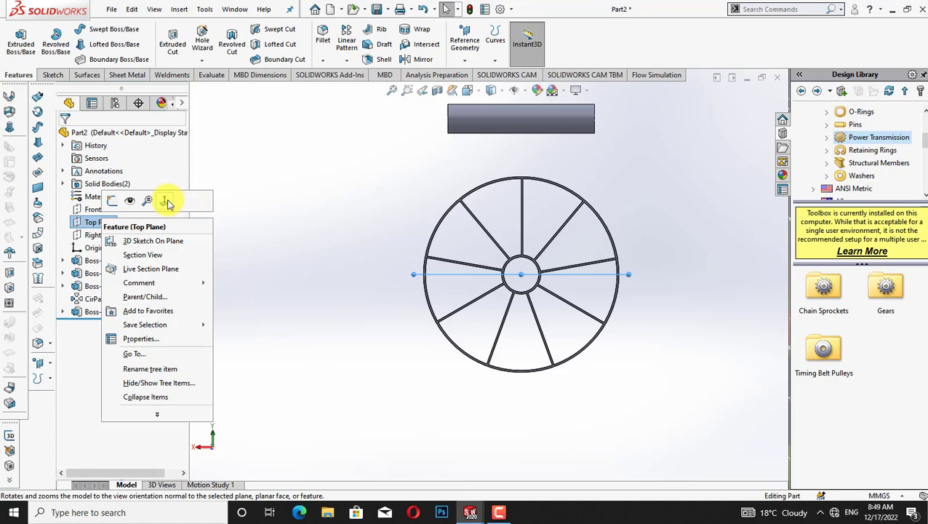
pyautogui.click(167, 203)
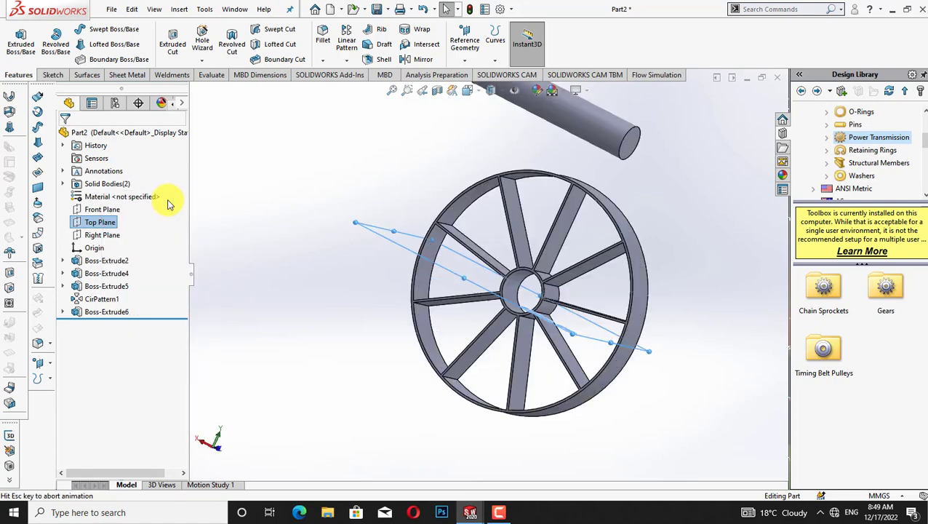
pyautogui.rightClick(111, 221)
pyautogui.click(120, 205)
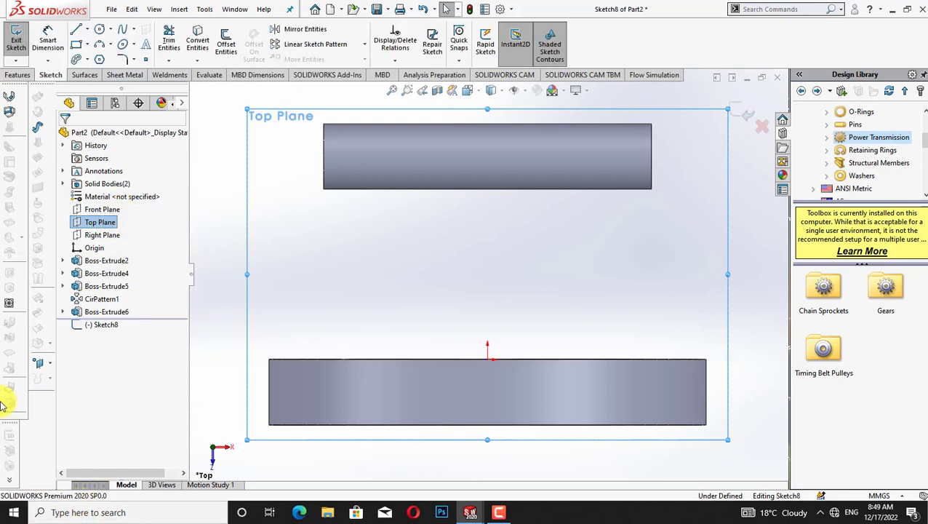
pyautogui.click(76, 34)
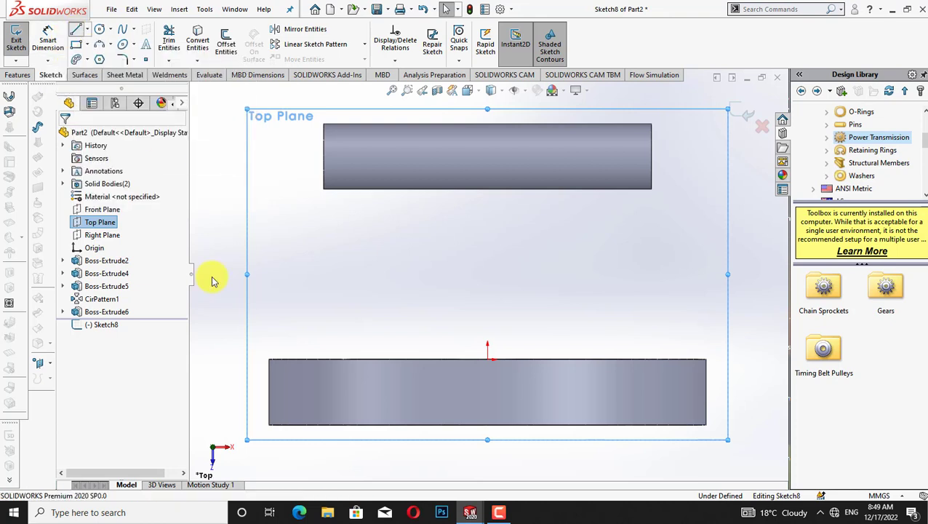
pyautogui.click(270, 419)
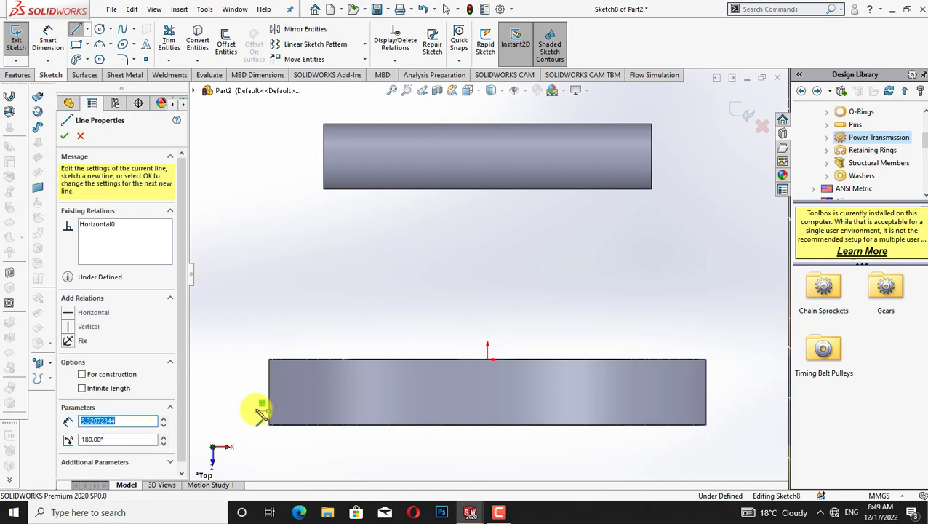
pyautogui.click(257, 411)
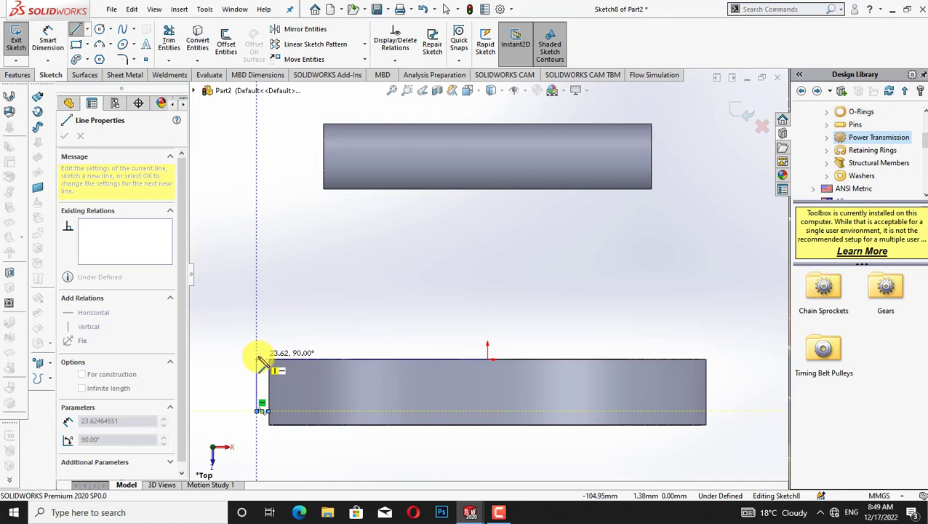
pyautogui.click(258, 358)
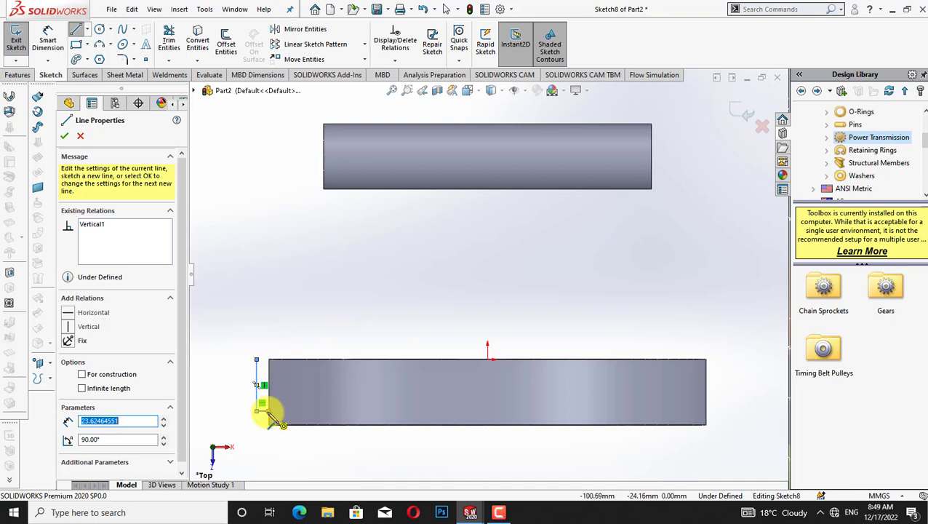
pyautogui.click(262, 411)
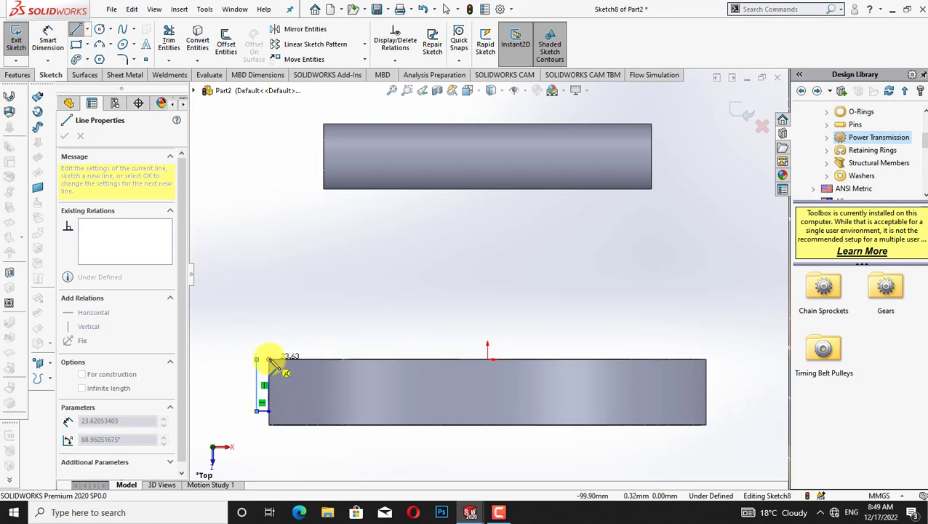
pyautogui.rightClick(254, 301)
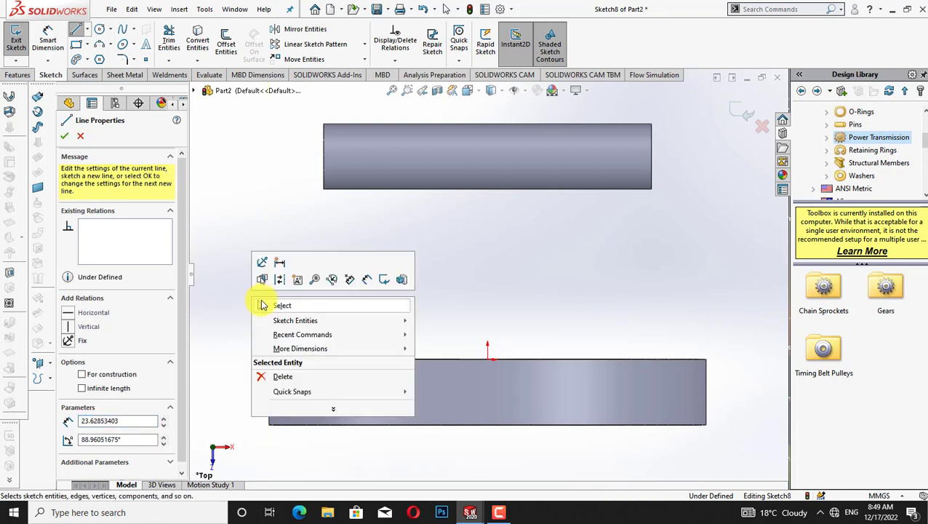
pyautogui.click(265, 305)
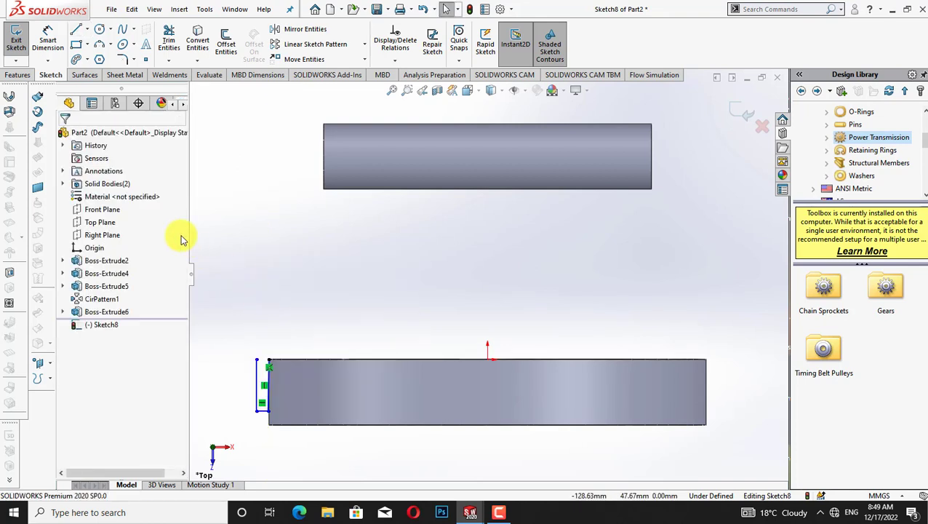
# Join the channel's open ends with a three-point arc of about 7.7 mm radius and exit the sketch
pyautogui.click(99, 45)
pyautogui.click(261, 359)
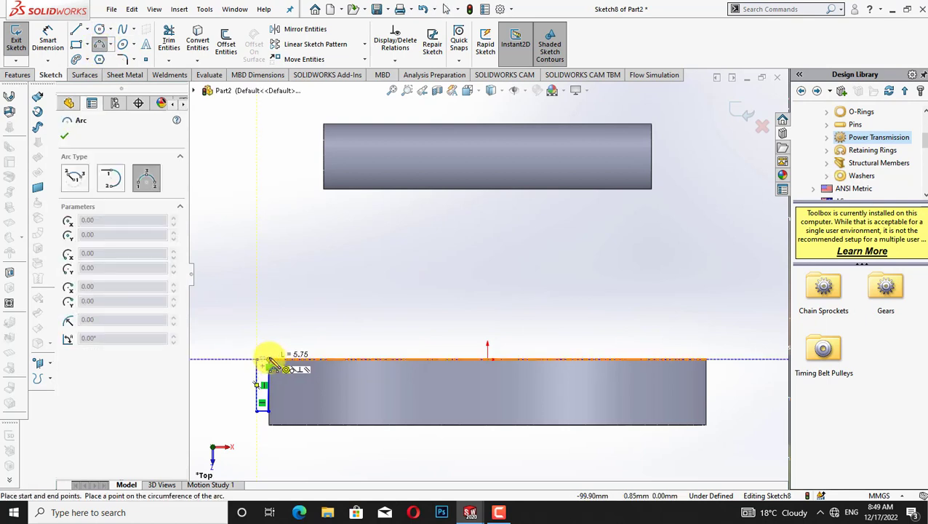
pyautogui.click(269, 360)
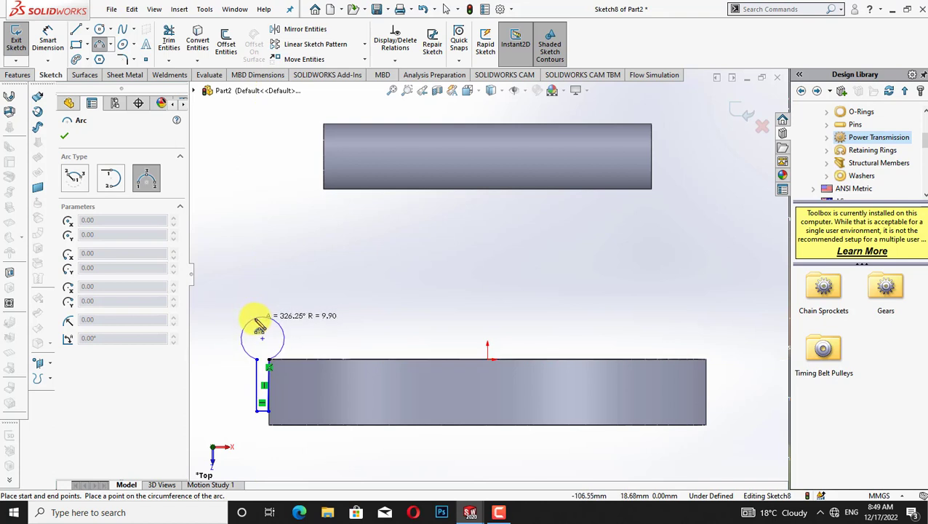
pyautogui.click(256, 337)
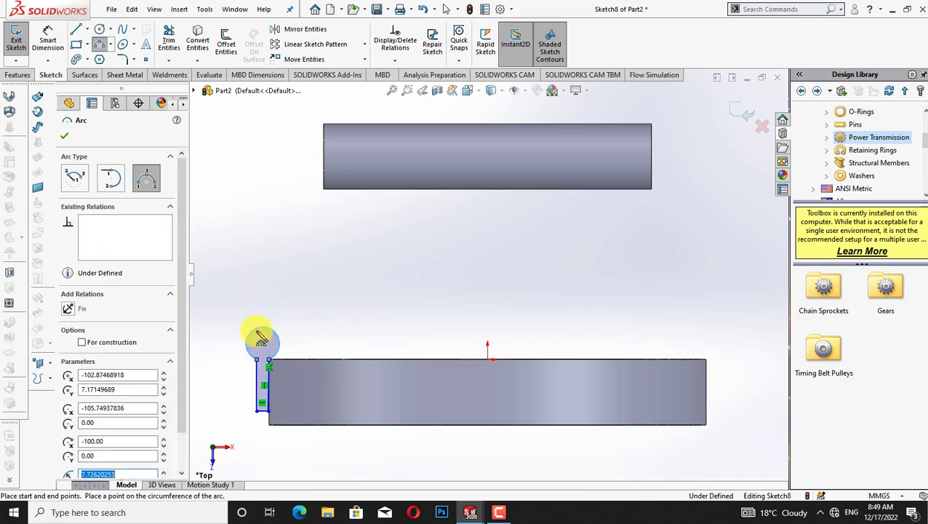
pyautogui.rightClick(288, 231)
pyautogui.moveTo(294, 246)
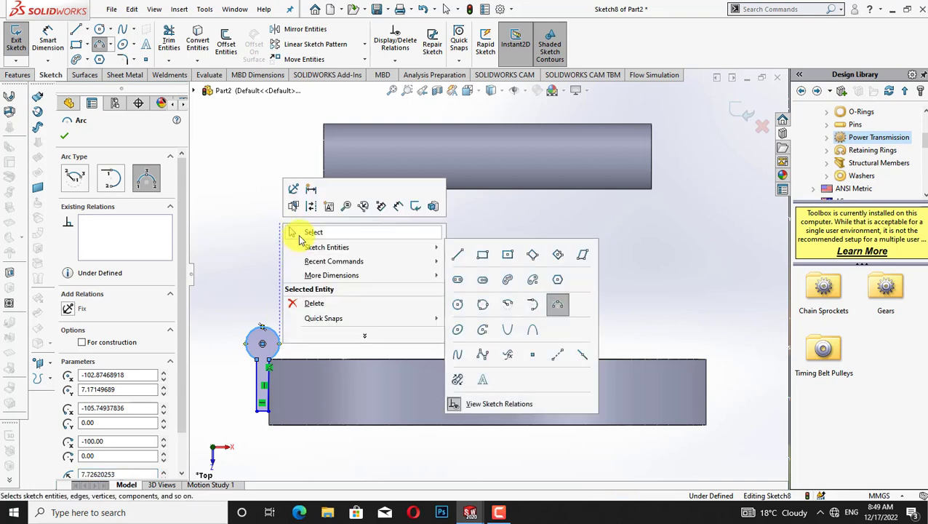
pyautogui.click(312, 231)
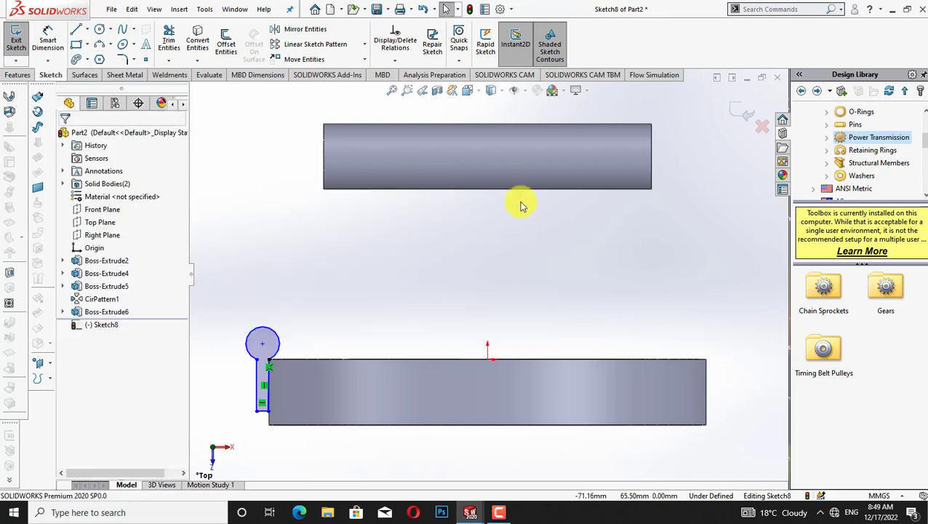
pyautogui.click(735, 113)
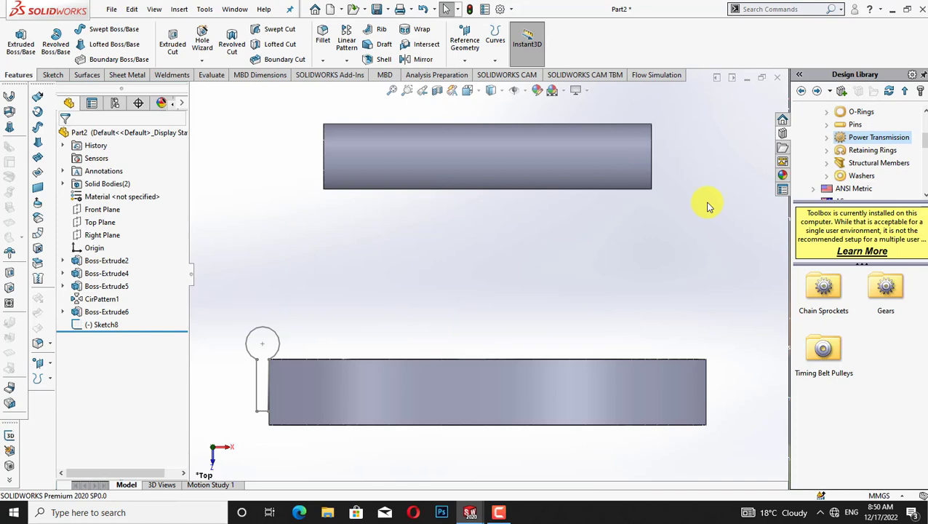
# Start a boss loft using the keyhole-shaped sketch and the circular edge of the cylinder's nearest end as profiles
pyautogui.press('Down')
pyautogui.press('Down')
pyautogui.press('Left')
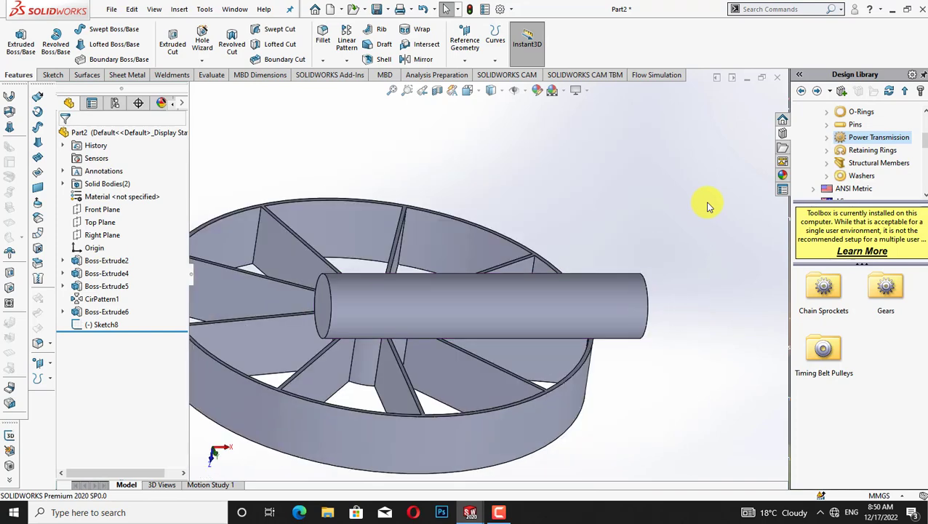
pyautogui.press('Left')
pyautogui.press('Left')
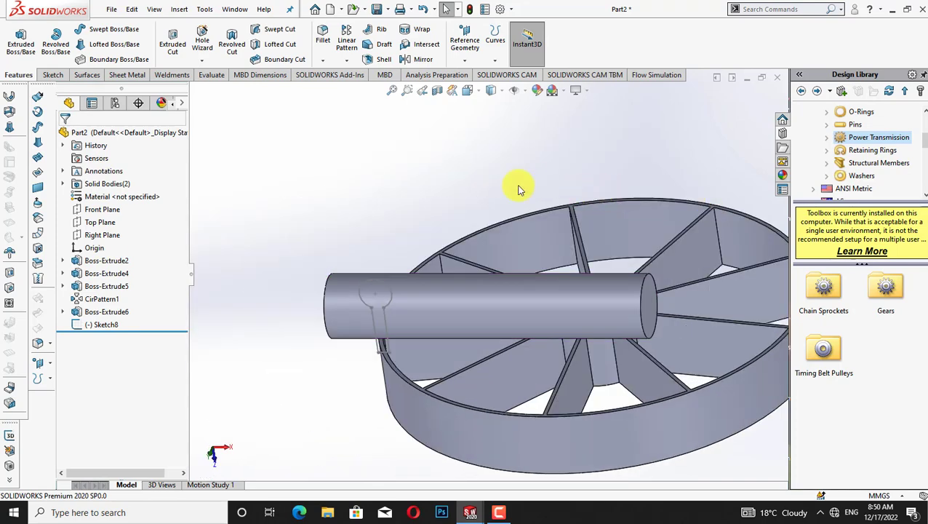
pyautogui.press('Right')
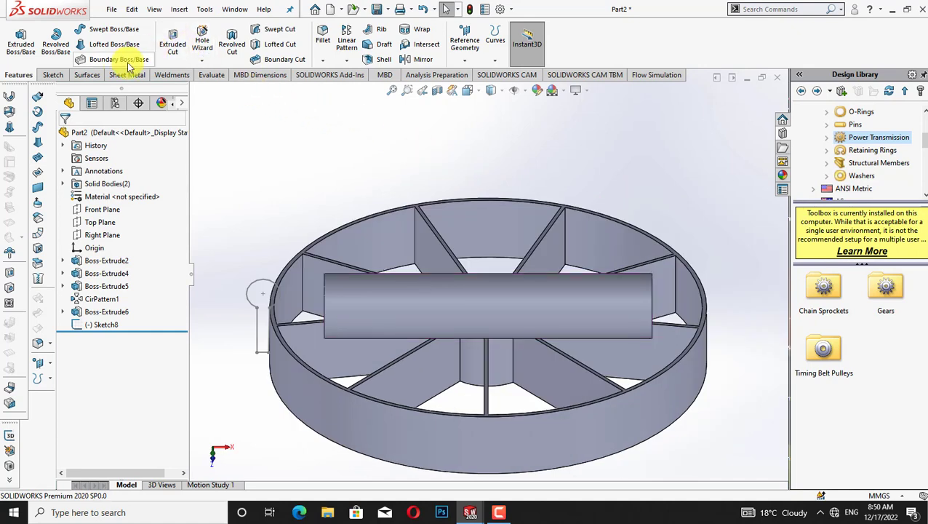
pyautogui.click(109, 44)
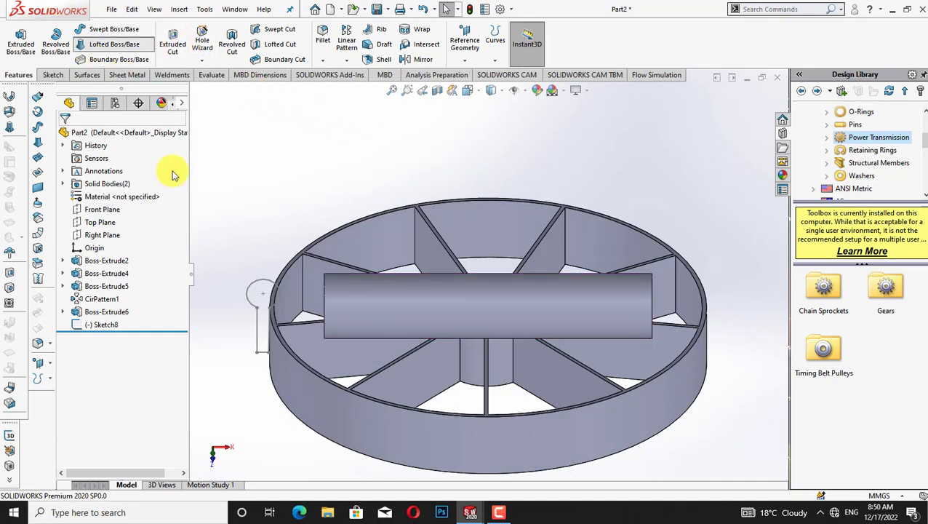
pyautogui.click(249, 294)
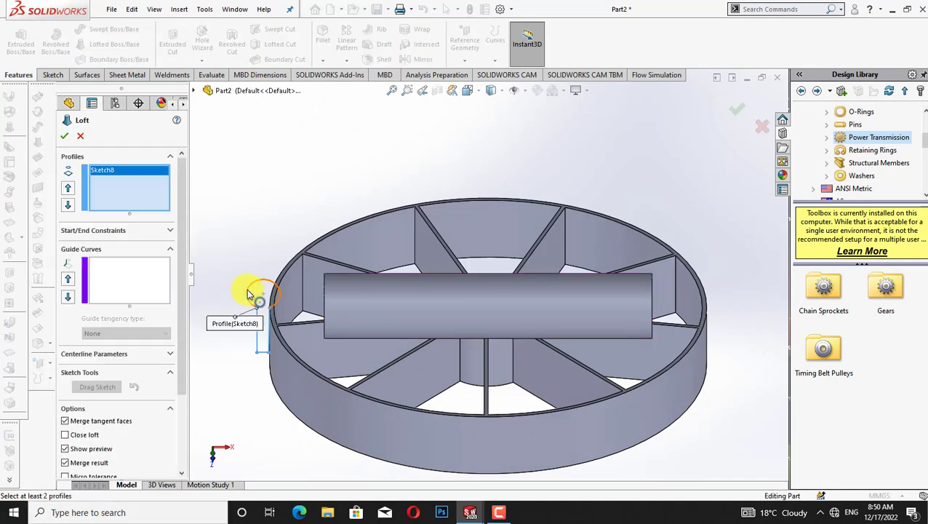
pyautogui.click(324, 295)
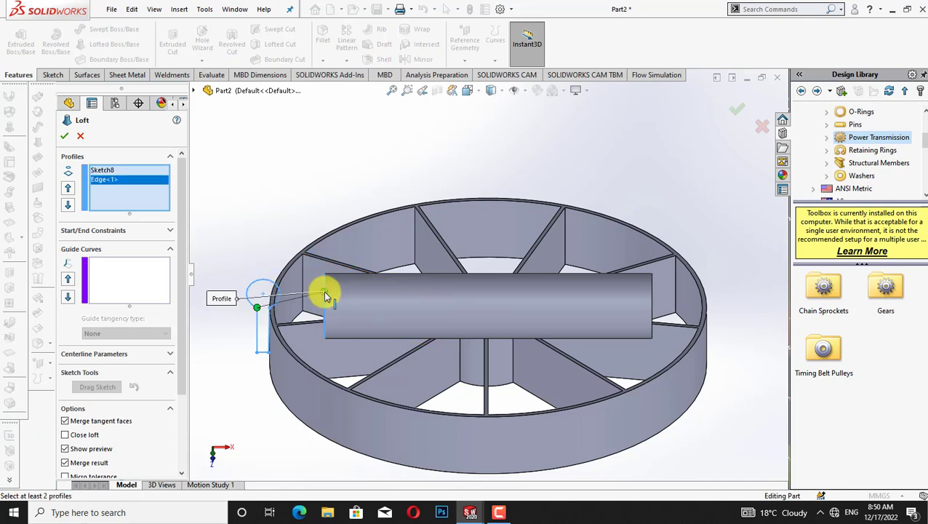
# Move the loft connector on the keyhole profile to the outer corner at the closed end of its narrow channel
pyautogui.moveTo(258, 309)
pyautogui.mouseDown()
pyautogui.moveTo(271, 288)
pyautogui.moveTo(250, 342)
pyautogui.mouseUp()
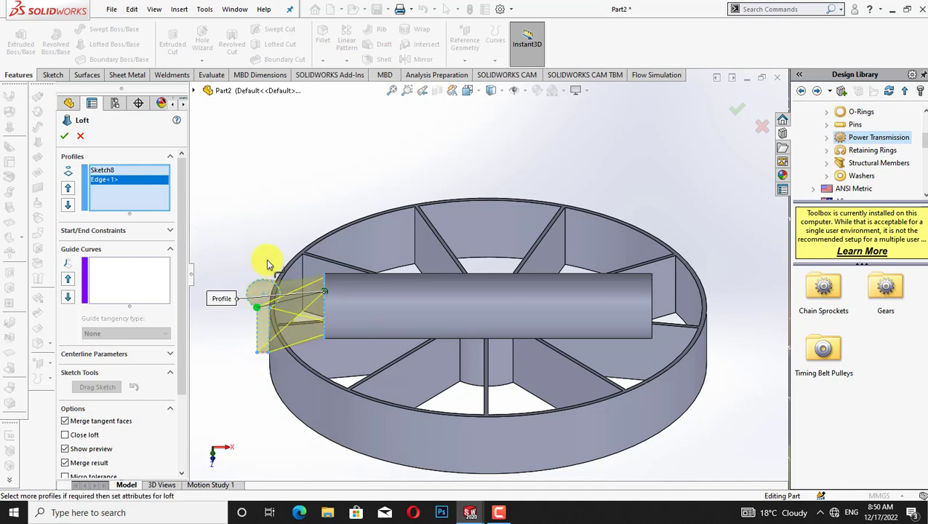
pyautogui.moveTo(257, 307); pyautogui.dragTo(259, 335)
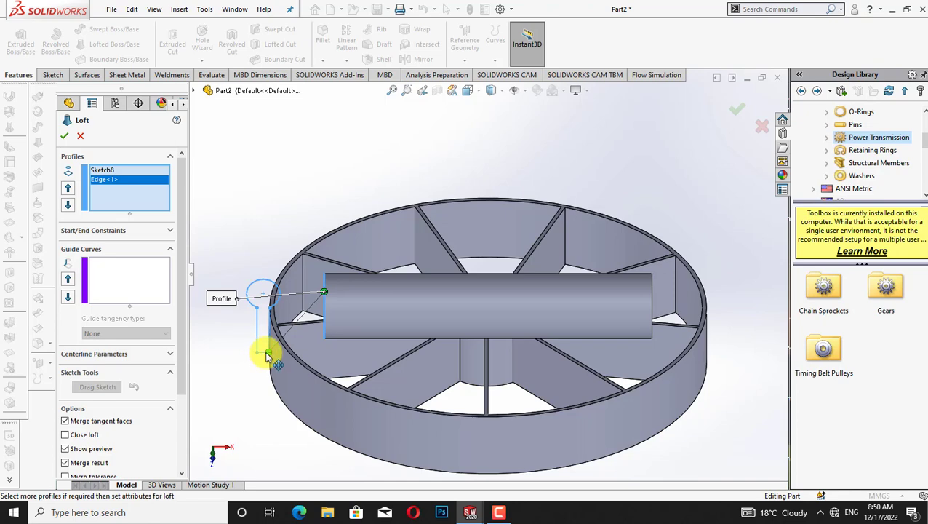
pyautogui.moveTo(244, 348); pyautogui.dragTo(238, 345)
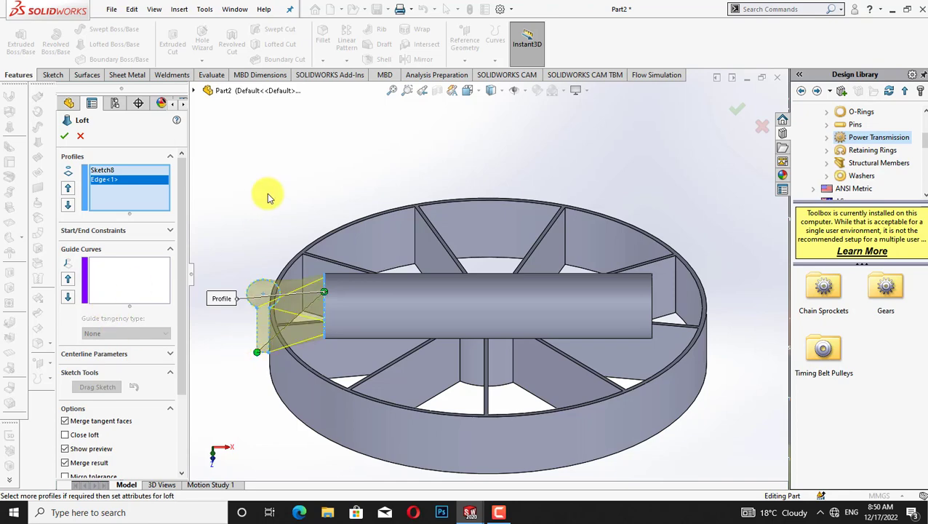
# Examine the loft preview between the keyhole profile and the cylinder's end from several sides
pyautogui.press('Right')
pyautogui.press('Right')
pyautogui.press('Right')
pyautogui.press('Right')
pyautogui.press('Right')
pyautogui.press('Right')
pyautogui.press('Right')
pyautogui.press('Right')
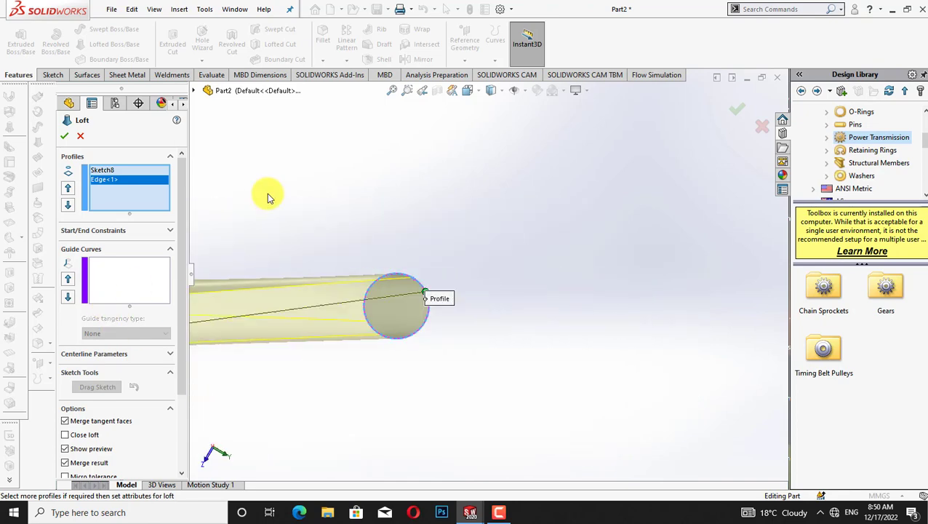
pyautogui.press('Right')
pyautogui.press('Right')
pyautogui.press('Right')
pyautogui.press('Right')
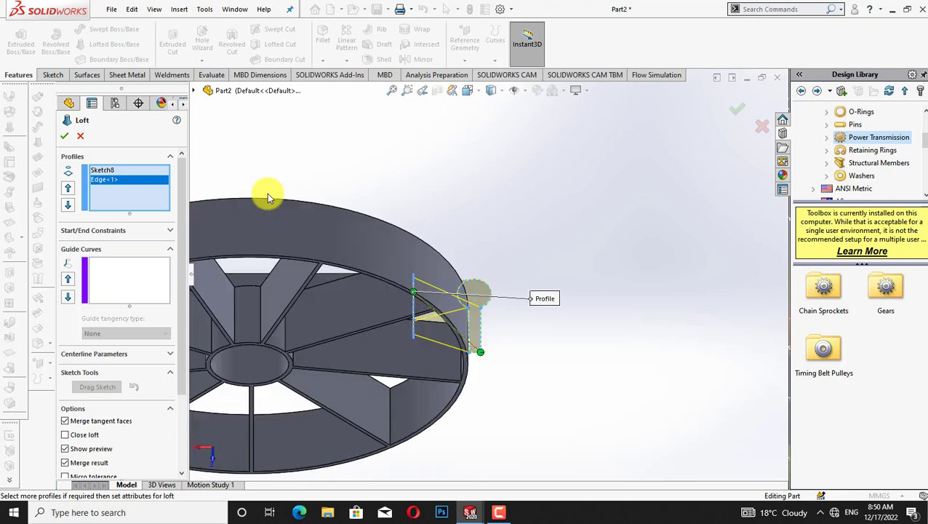
pyautogui.press('Down')
pyautogui.press('Down')
pyautogui.press('Down')
pyautogui.press('Down')
pyautogui.press('Down')
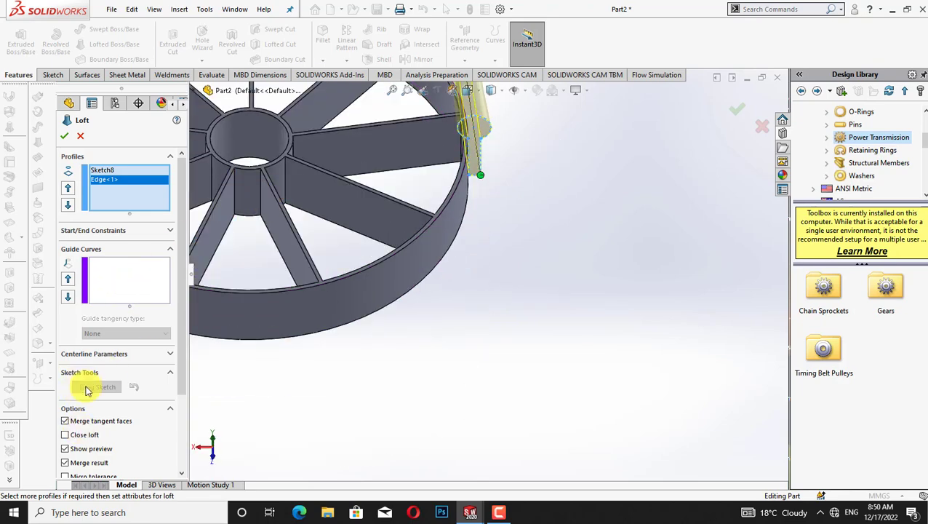
# Set the loft's start constraint to Normal To Profile
pyautogui.scroll(-4, 180, 325)
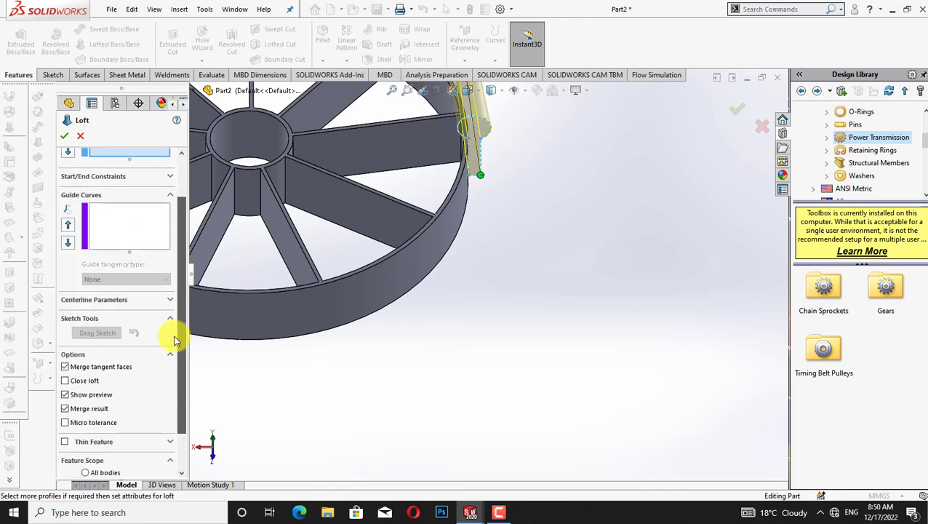
pyautogui.scroll(4, 165, 328)
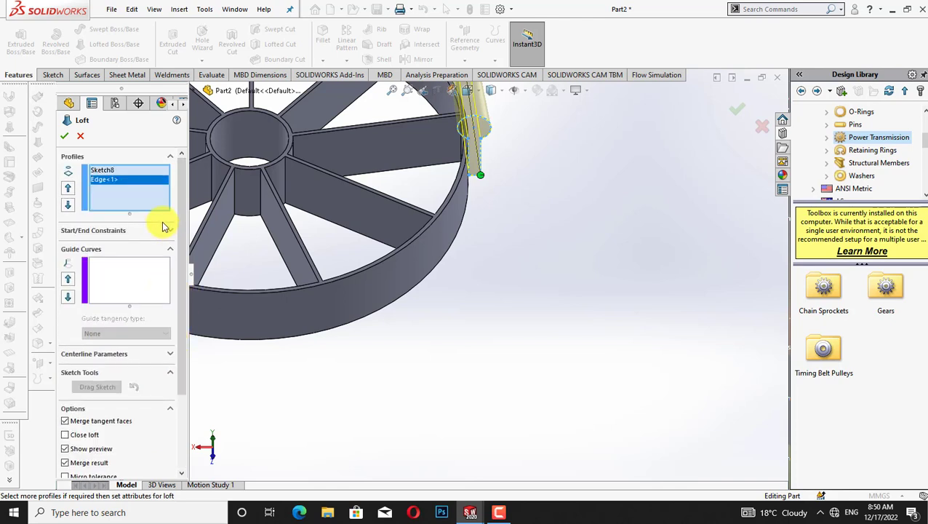
pyautogui.click(165, 231)
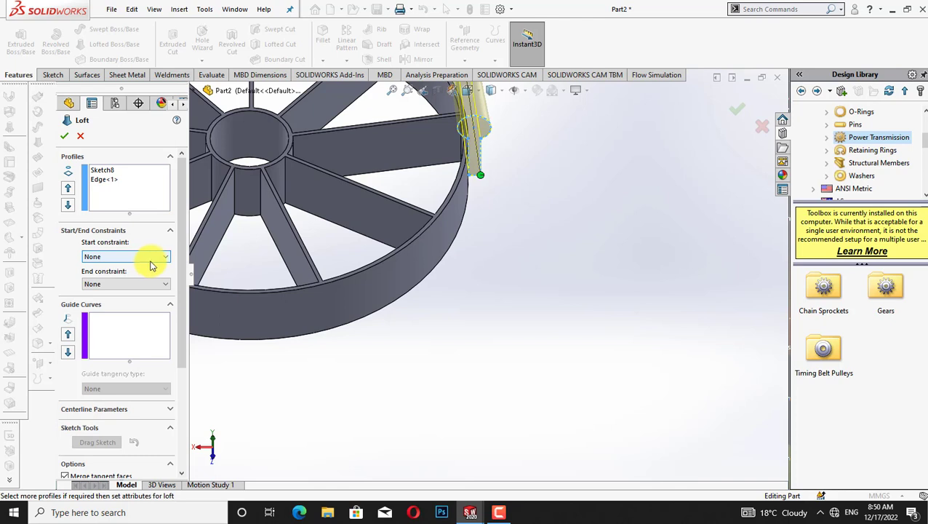
pyautogui.click(151, 258)
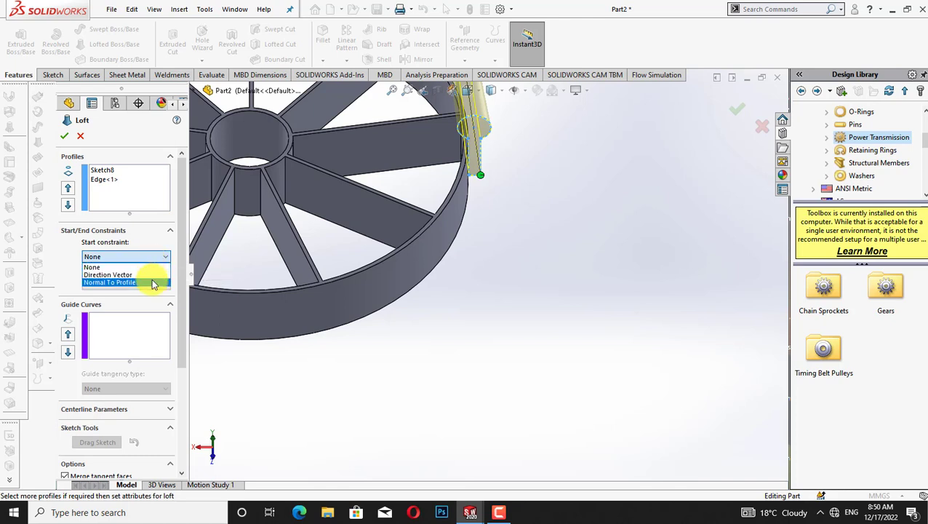
pyautogui.click(152, 281)
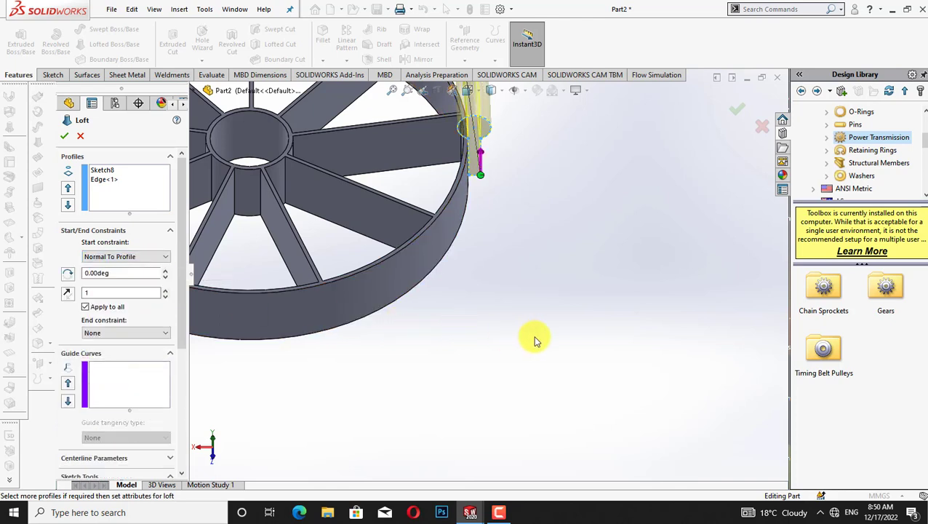
# Inspect the whole curved loft preview between the wheel rim and the cylinder
pyautogui.scroll(7, 538, 342)
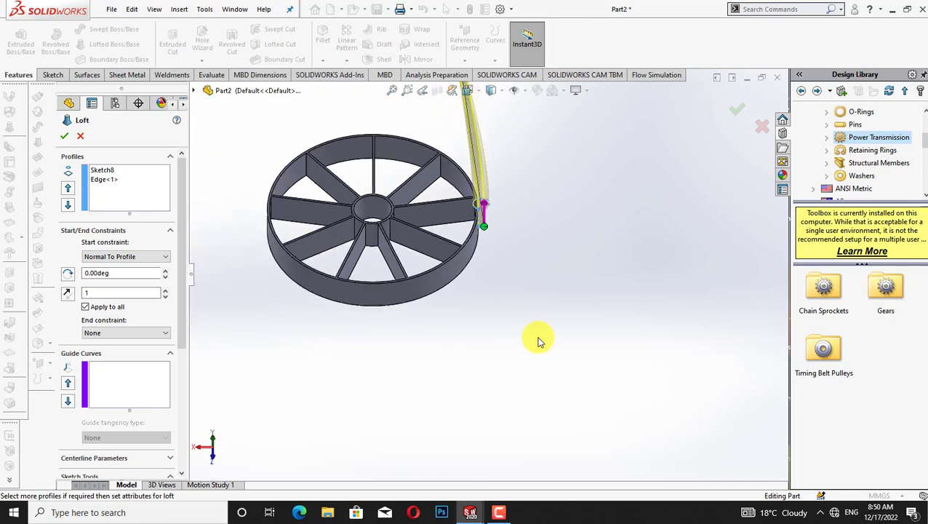
pyautogui.scroll(3, 538, 342)
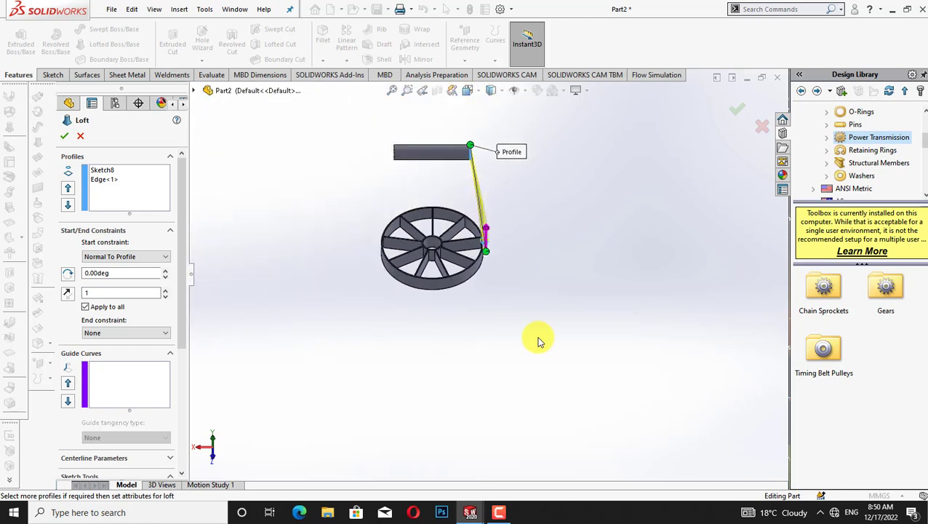
pyautogui.press('Up')
pyautogui.press('Up')
pyautogui.press('Up')
pyautogui.press('Up')
pyautogui.press('Left')
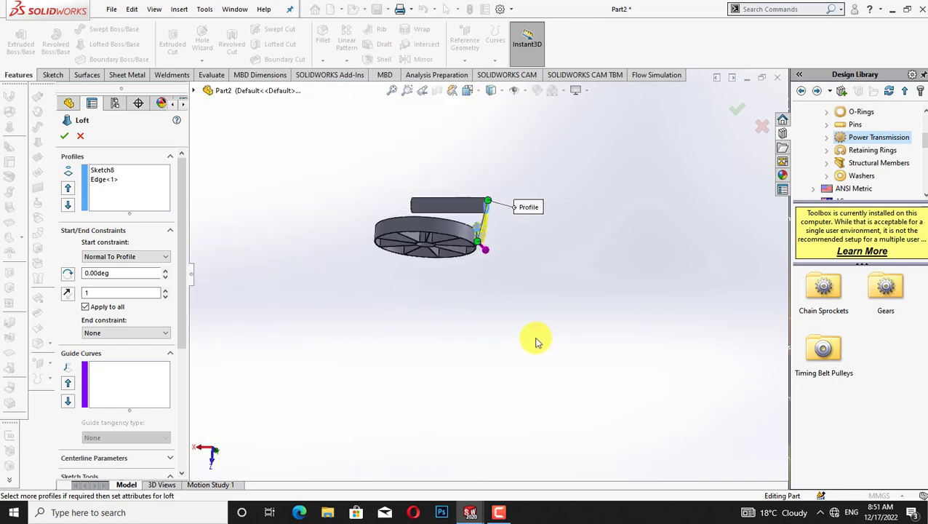
pyautogui.press('Left')
pyautogui.press('Left')
pyautogui.press('Left')
pyautogui.press('Left')
pyautogui.press('Down')
pyautogui.press('Down')
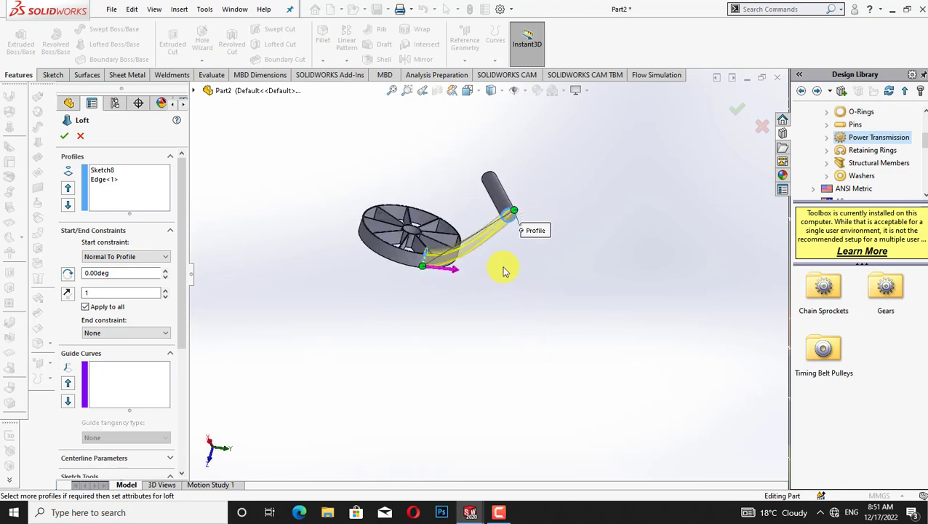
pyautogui.press('Down')
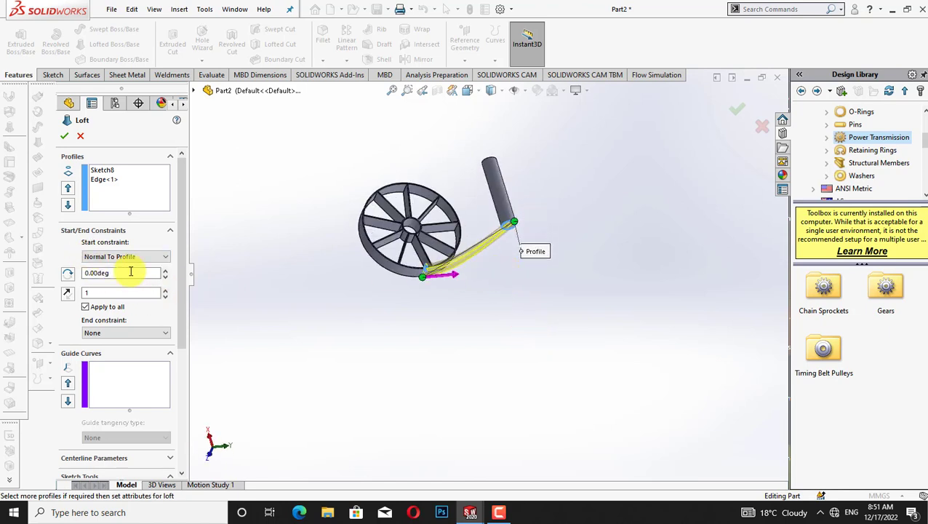
# Keep Normal To Profile as the start constraint, set the end constraint to Normal To Profile, and finish the loft
pyautogui.click(168, 258)
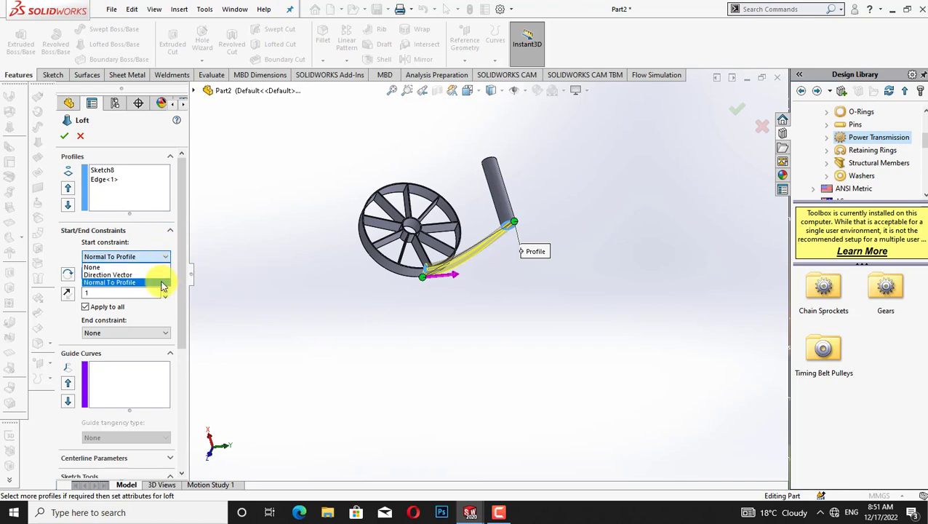
pyautogui.click(163, 282)
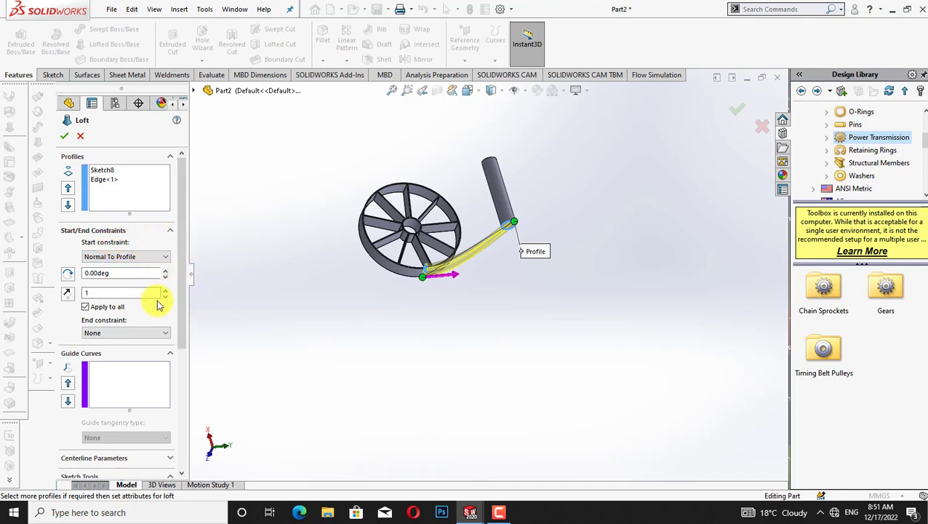
pyautogui.click(159, 333)
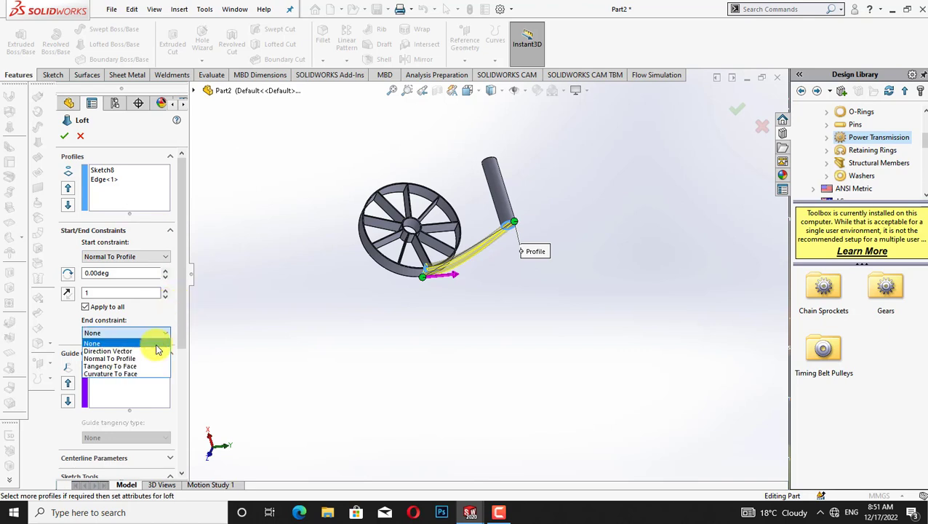
pyautogui.click(154, 359)
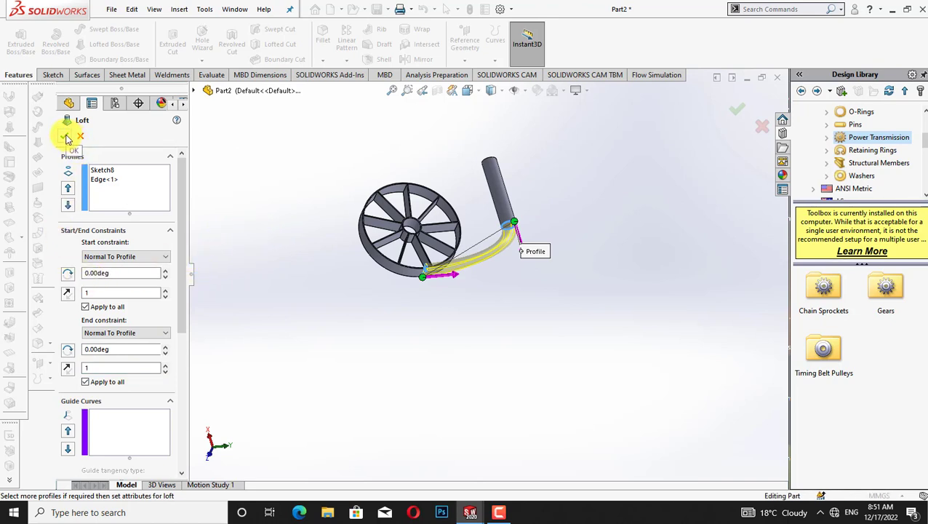
pyautogui.click(65, 136)
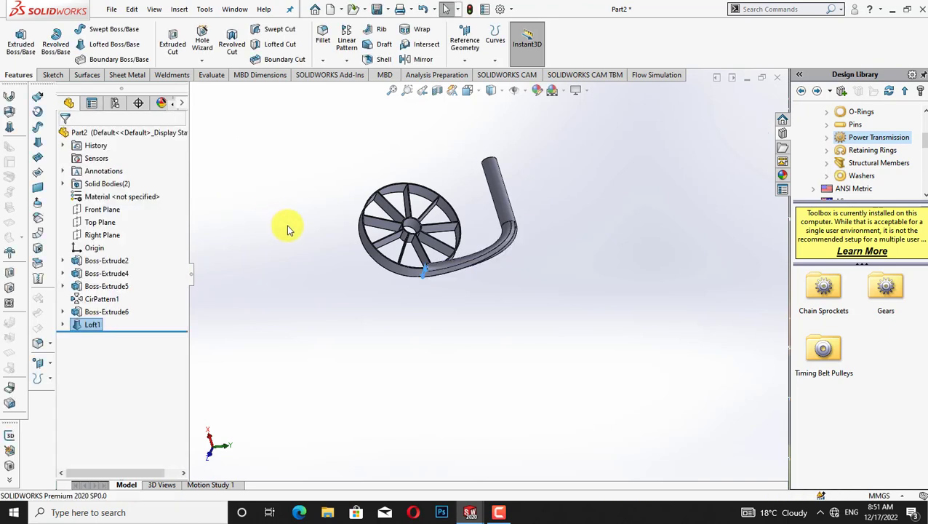
# Review the finished loft joining the wheel rim and the cylinder from all around
pyautogui.press('Up')
pyautogui.press('Up')
pyautogui.press('Up')
pyautogui.press('Up')
pyautogui.press('Up')
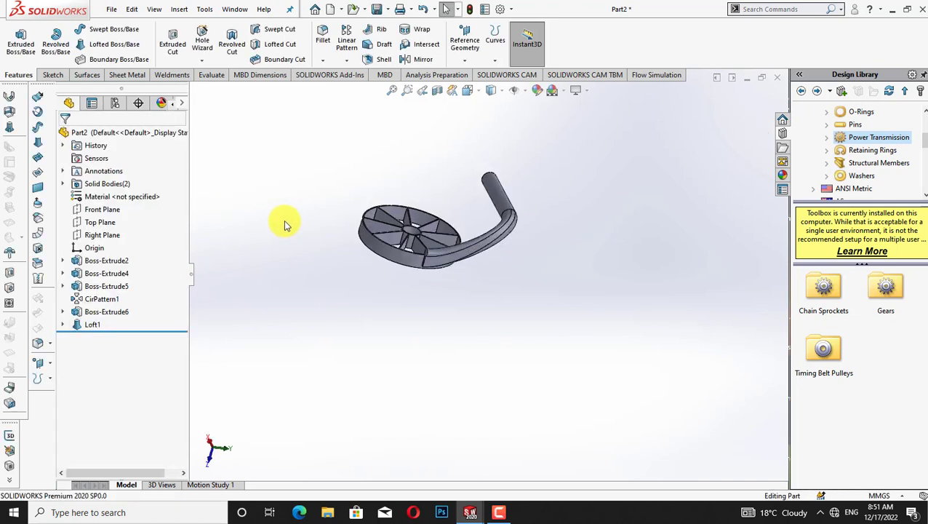
pyautogui.press('Down')
pyautogui.press('Right')
pyautogui.press('Right')
pyautogui.press('Right')
pyautogui.press('Right')
pyautogui.press('Right')
pyautogui.press('Right')
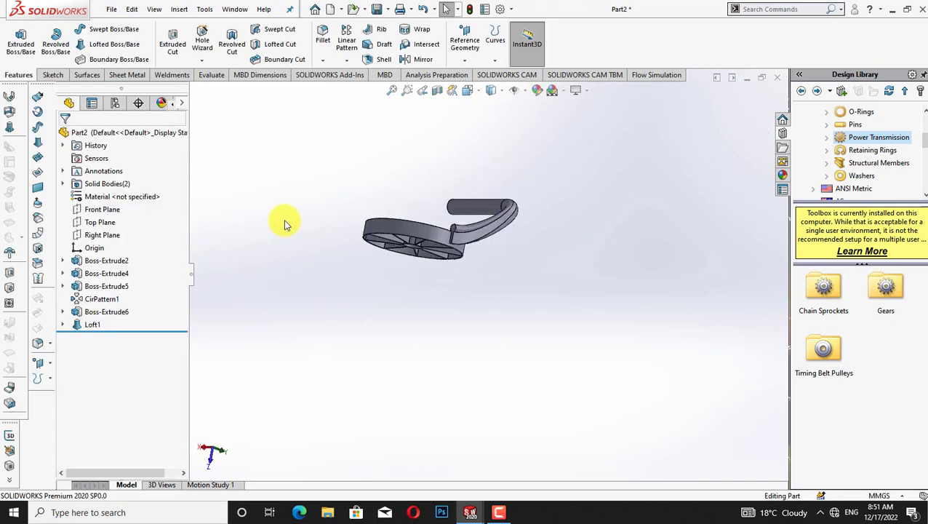
pyautogui.press('Right')
pyautogui.press('Right')
pyautogui.press('Right')
pyautogui.press('Right')
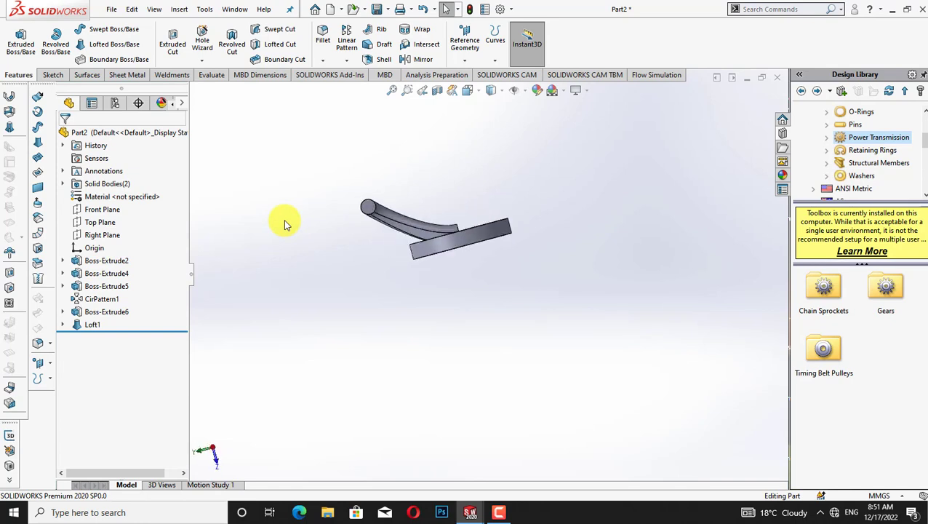
pyautogui.press('Down')
pyautogui.press('Down')
pyautogui.press('Down')
pyautogui.press('Down')
pyautogui.press('Down')
pyautogui.press('Down')
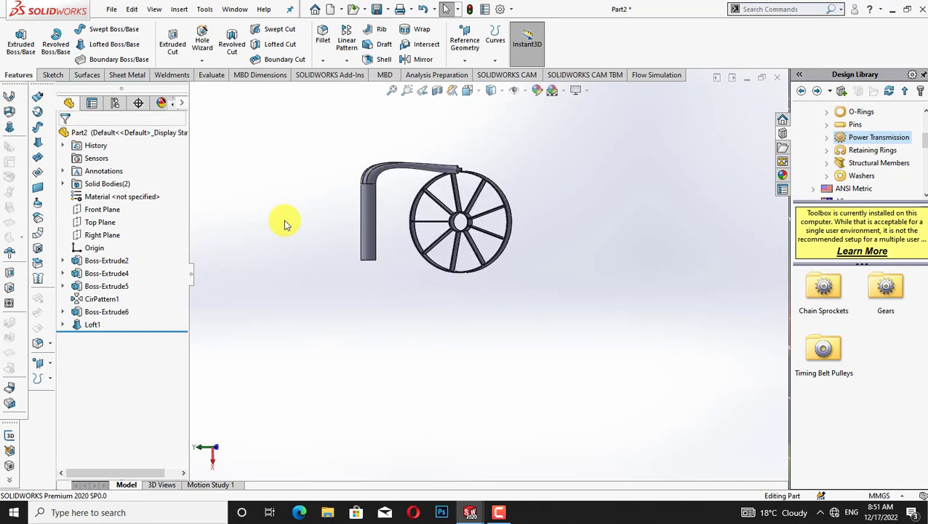
pyautogui.press('Up')
pyautogui.press('Up')
pyautogui.press('Up')
pyautogui.press('Up')
pyautogui.press('Up')
pyautogui.press('Up')
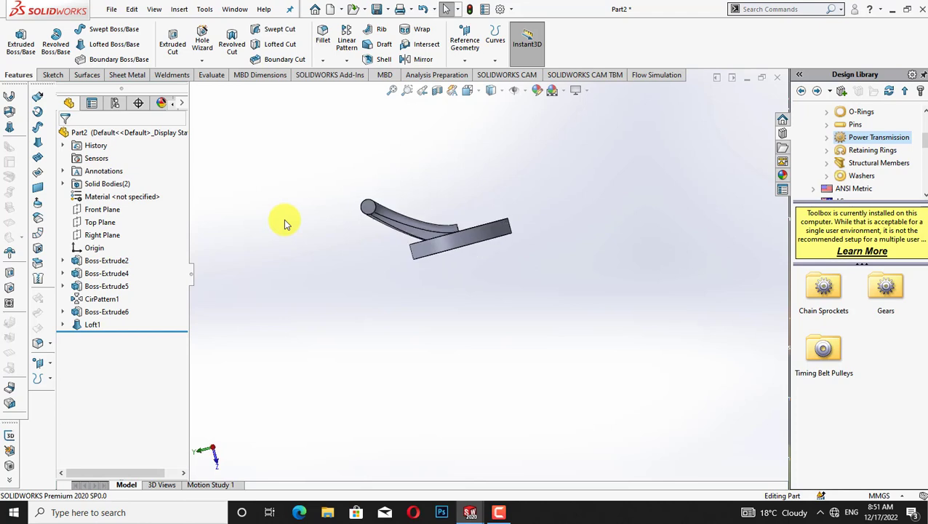
pyautogui.press('Left')
pyautogui.press('Left')
pyautogui.press('Left')
pyautogui.press('Left')
pyautogui.press('Left')
pyautogui.press('Left')
pyautogui.press('Left')
pyautogui.press('Left')
pyautogui.press('Left')
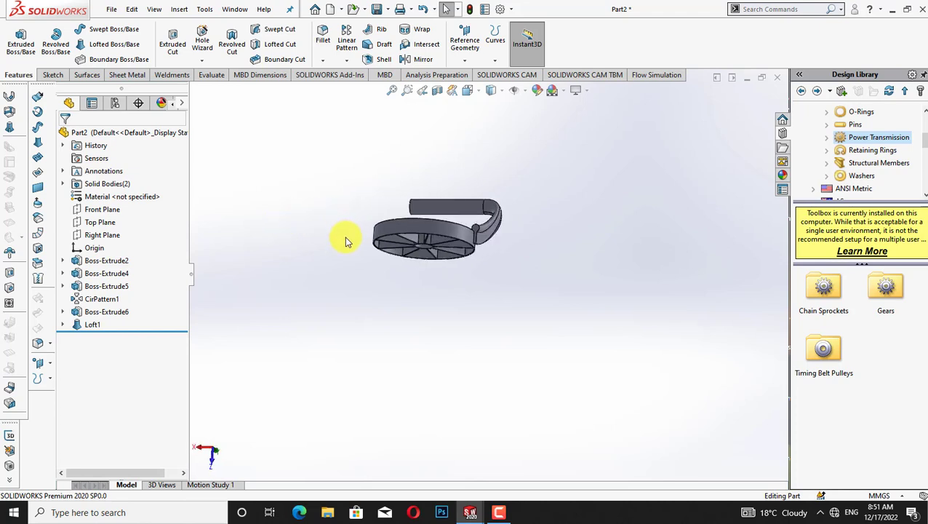
pyautogui.press('Down')
pyautogui.press('Down')
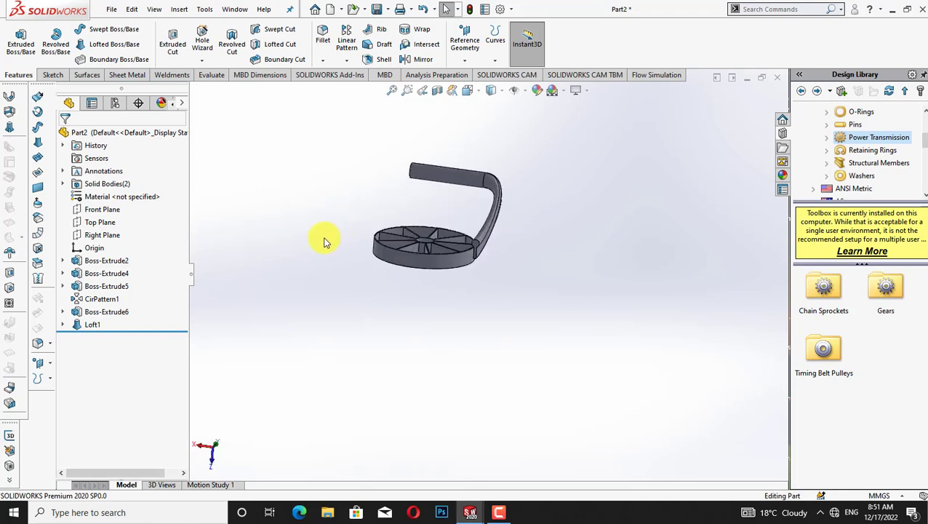
# Start a sketch on the loft's keyhole-shaped end face at the rim and convert the face's edges into sketch entities
pyautogui.scroll(-2, 425, 200)
pyautogui.scroll(-2, 576, 213)
pyautogui.scroll(-2, 522, 211)
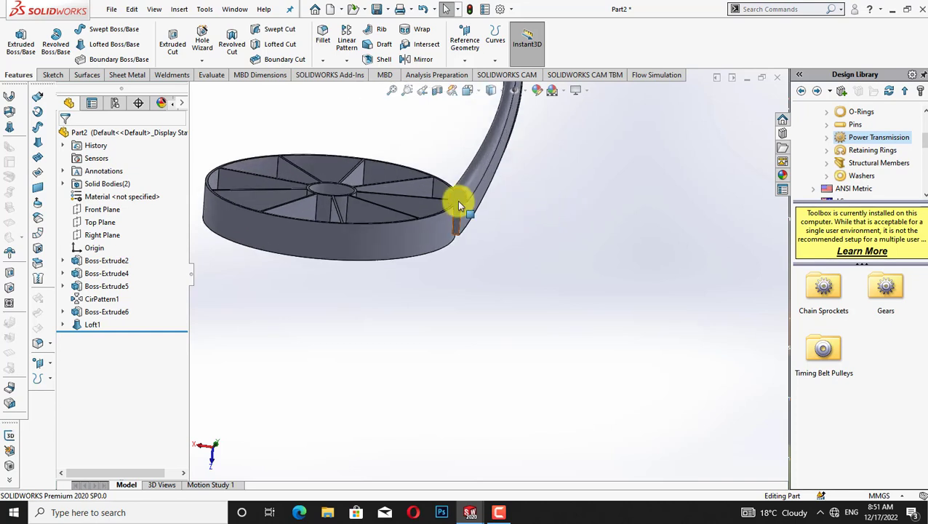
pyautogui.rightClick(457, 201)
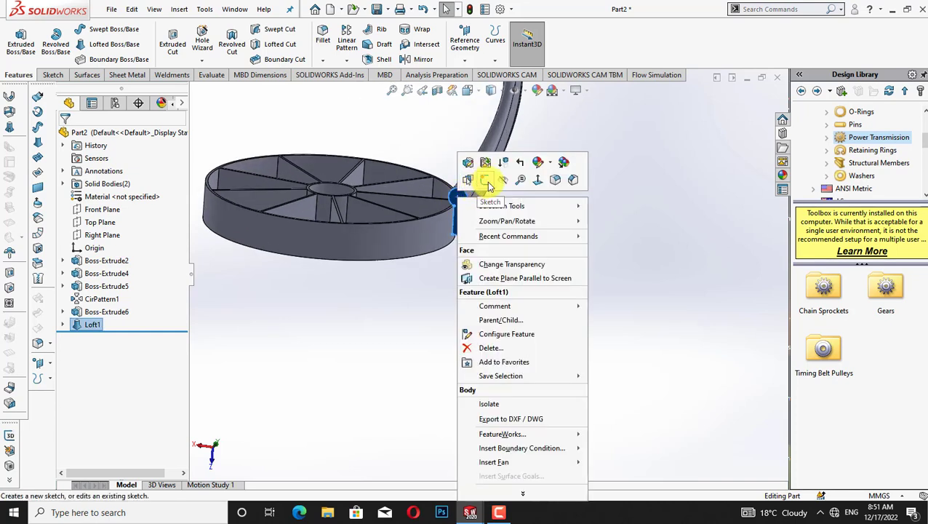
pyautogui.click(487, 182)
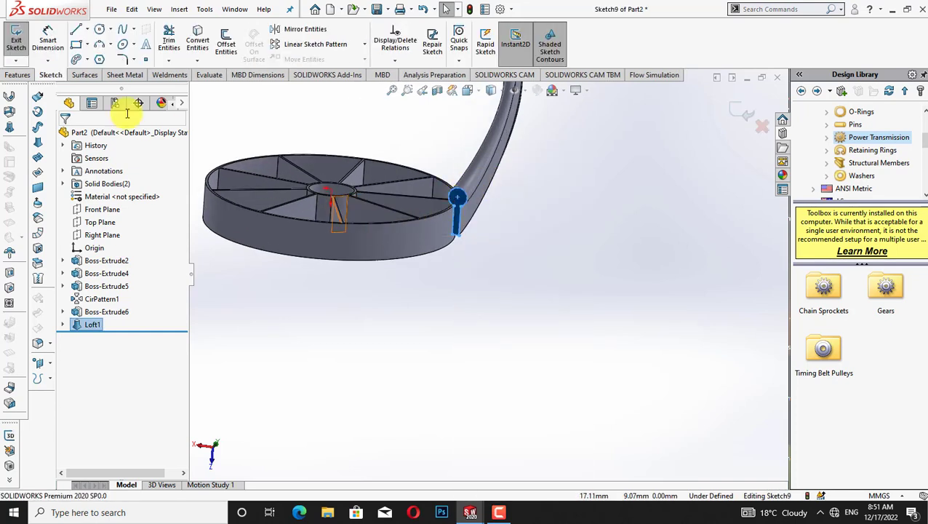
pyautogui.click(200, 40)
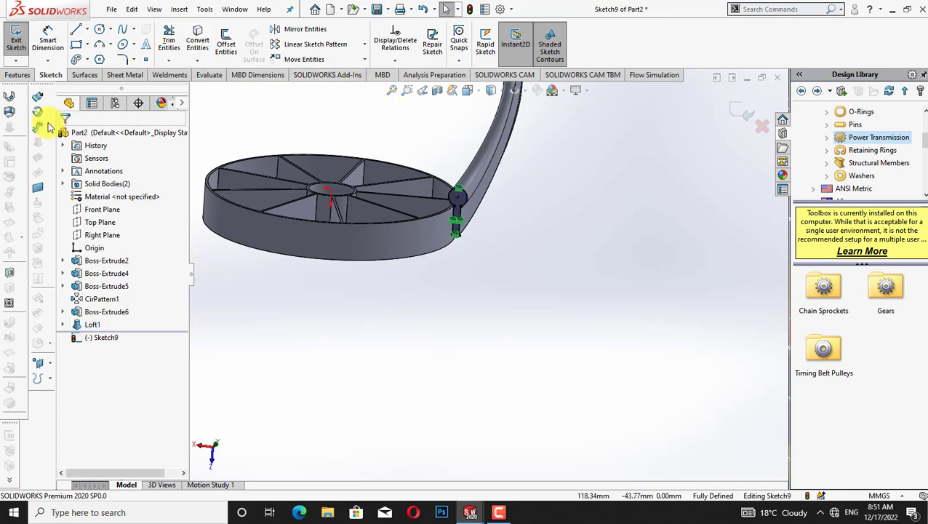
pyautogui.click(22, 76)
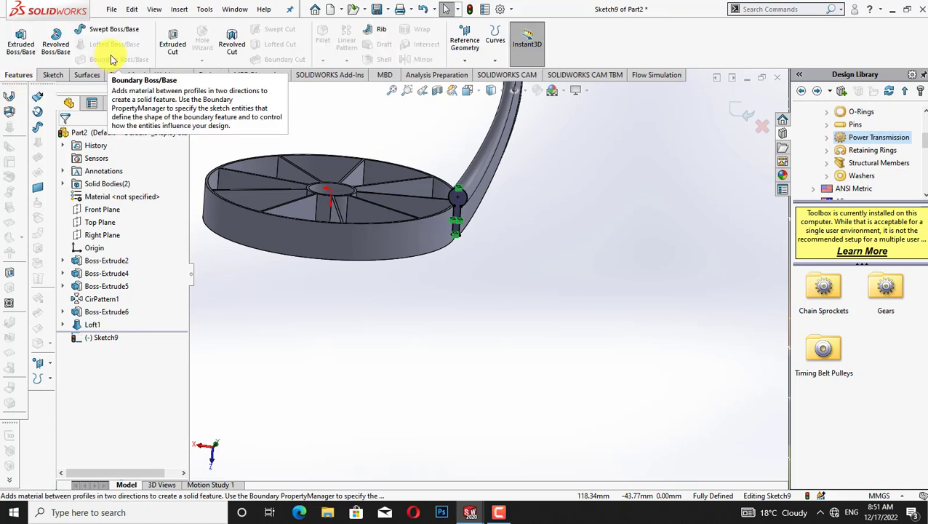
pyautogui.click(62, 56)
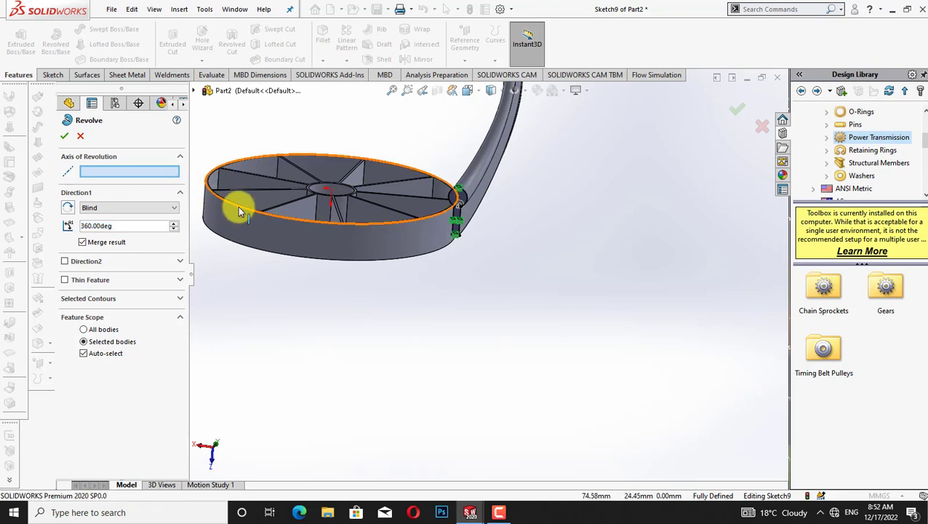
pyautogui.click(81, 138)
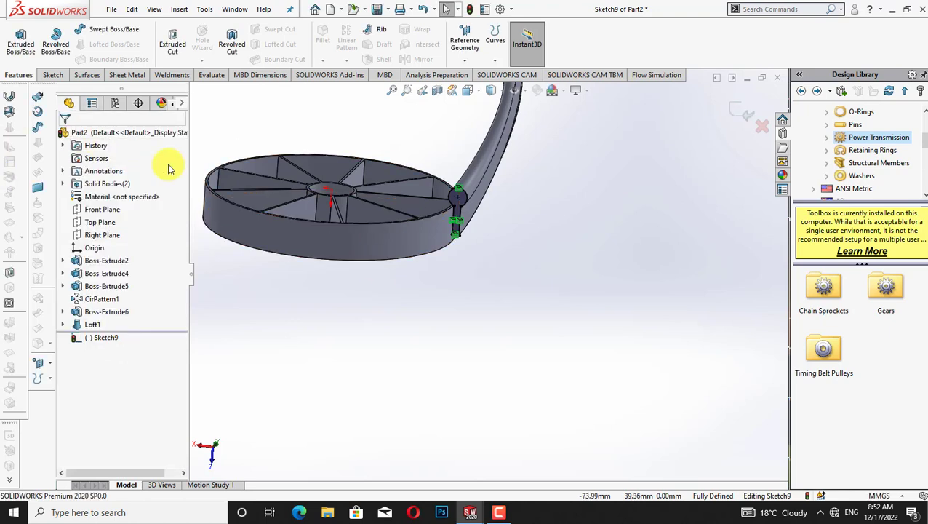
# Clear the converted edges from the open sketch on the loft's keyhole-shaped end face
pyautogui.doubleClick(487, 270)
pyautogui.click(505, 280)
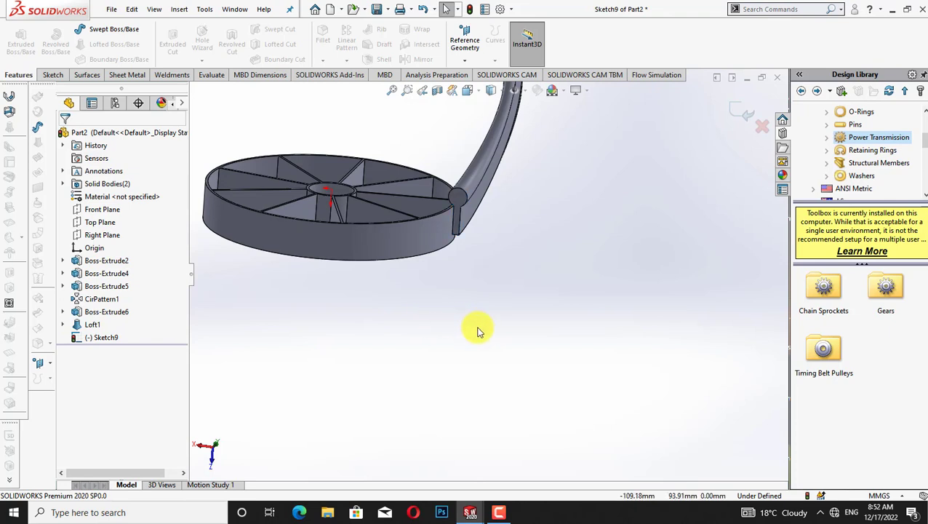
pyautogui.press('Up')
pyautogui.press('Up')
pyautogui.press('Up')
pyautogui.press('Up')
pyautogui.press('Up')
pyautogui.press('Up')
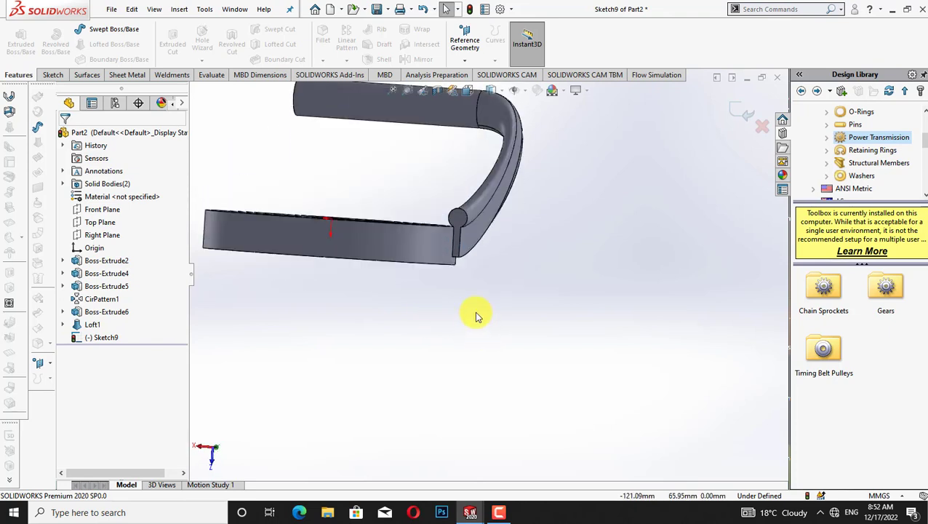
# Leave the emptied end-face sketch and start a new sketch on the Right Plane, viewed normal to it
pyautogui.rightClick(111, 210)
pyautogui.click(173, 193)
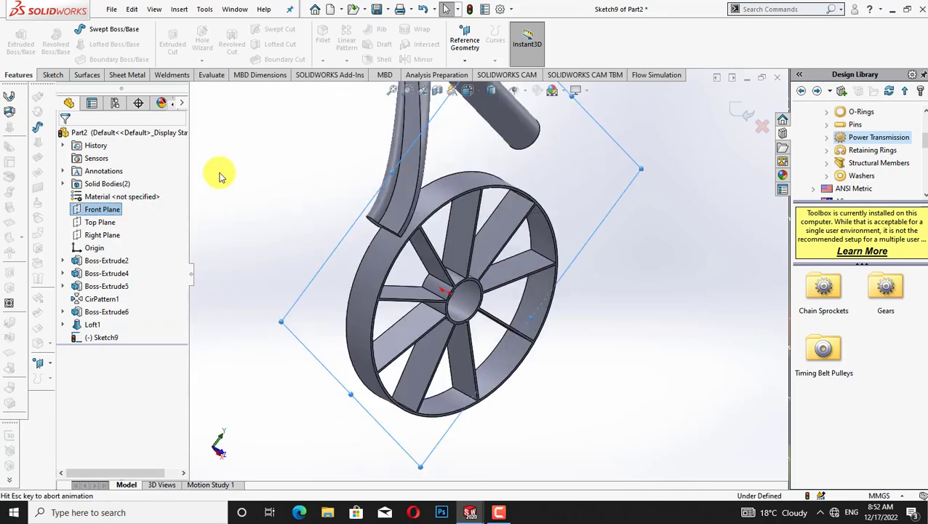
pyautogui.rightClick(104, 237)
pyautogui.click(165, 215)
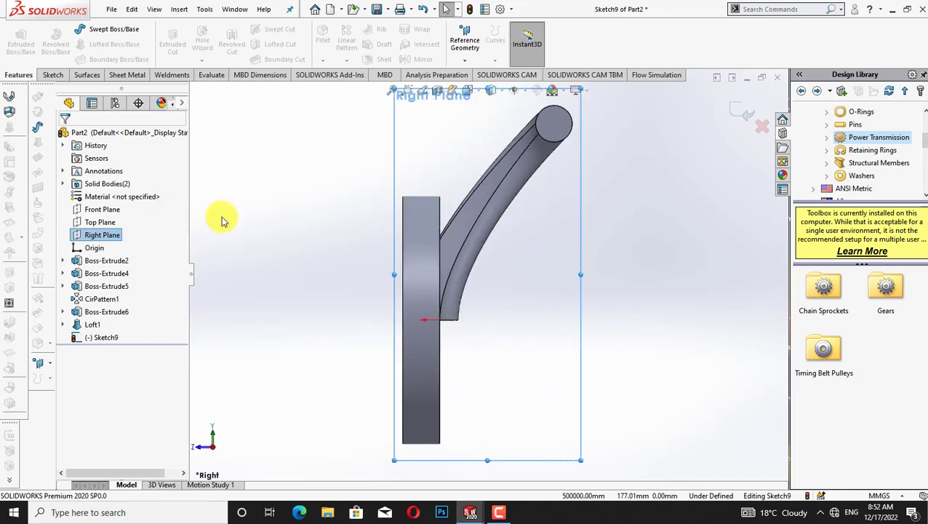
pyautogui.rightClick(109, 236)
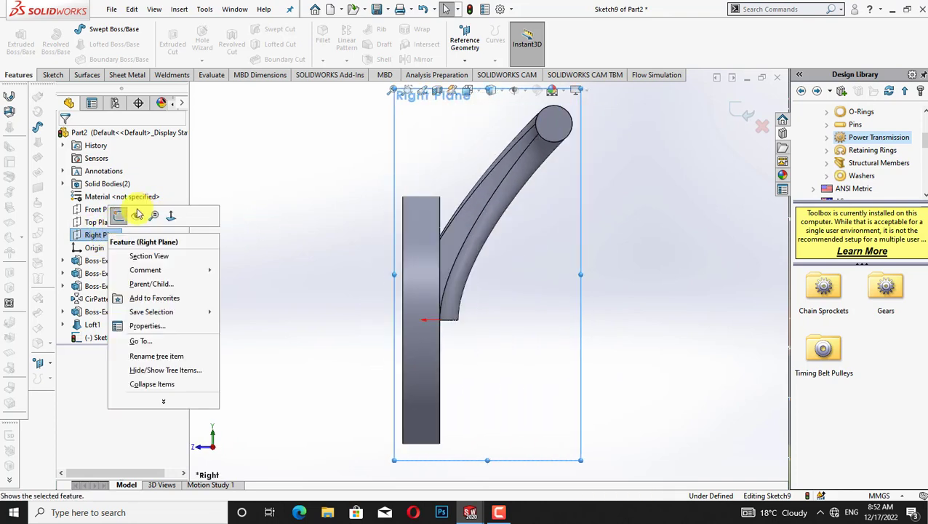
pyautogui.click(116, 218)
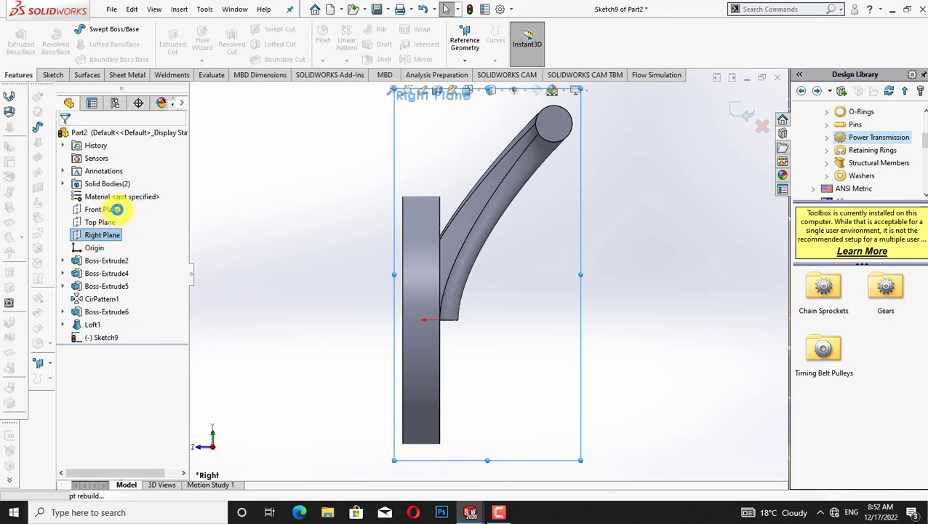
pyautogui.rightClick(89, 242)
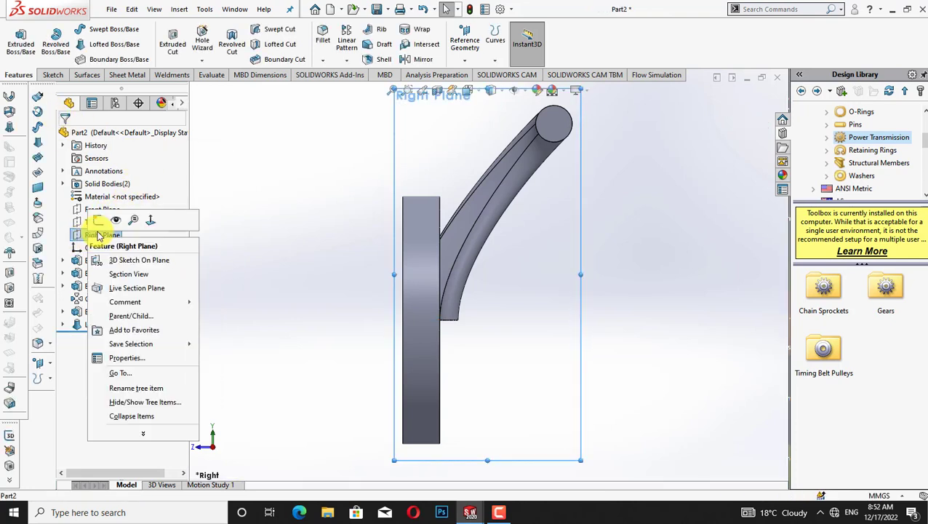
pyautogui.click(111, 217)
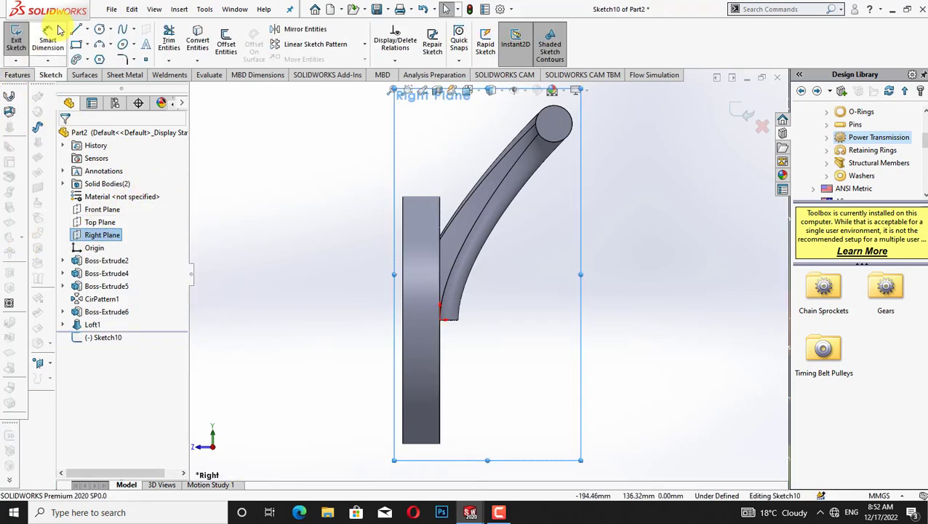
# Sketch a horizontal centerline about 100 mm long through the origin along the wheel's axis
pyautogui.click(87, 29)
pyautogui.click(94, 59)
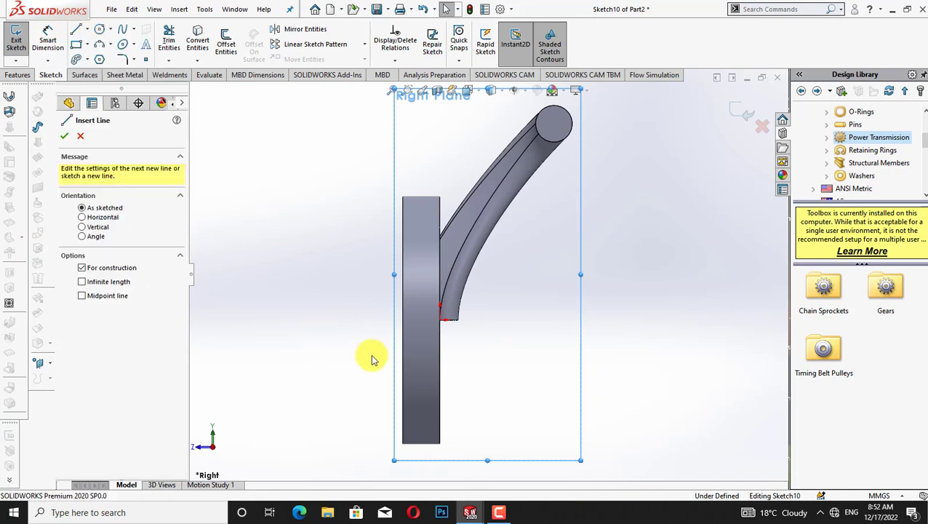
pyautogui.click(379, 320)
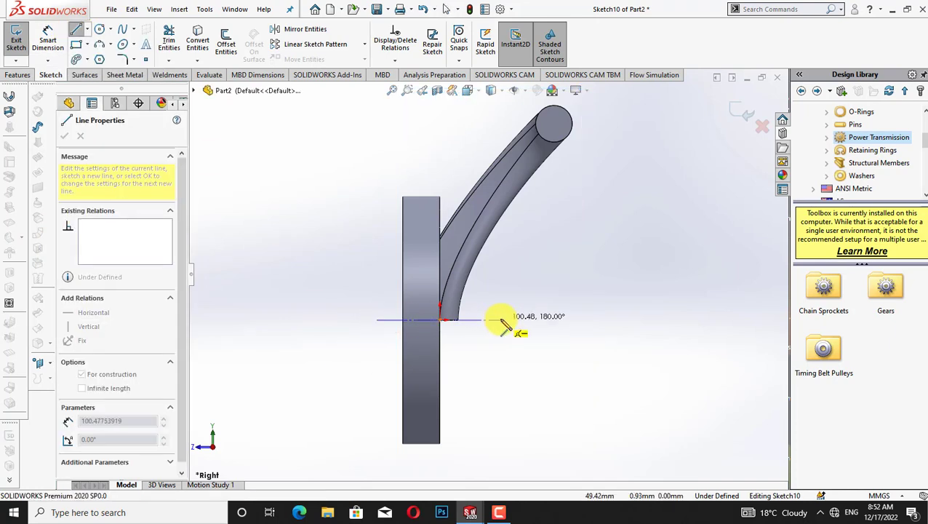
pyautogui.click(499, 320)
pyautogui.rightClick(543, 325)
pyautogui.click(557, 328)
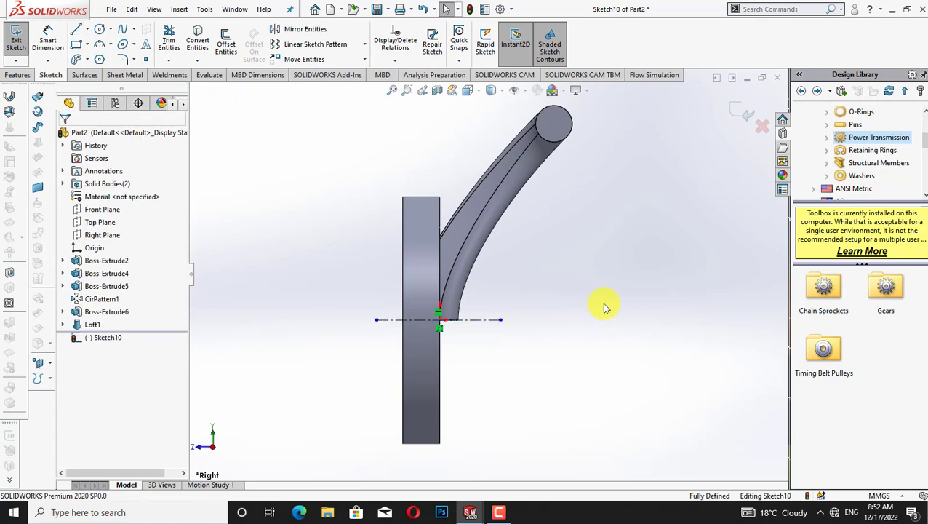
# Close the centerline sketch and bring the loft's end face at the wheel rim into view
pyautogui.press('Left')
pyautogui.press('Left')
pyautogui.press('Up')
pyautogui.press('Up')
pyautogui.press('Up')
pyautogui.press('Up')
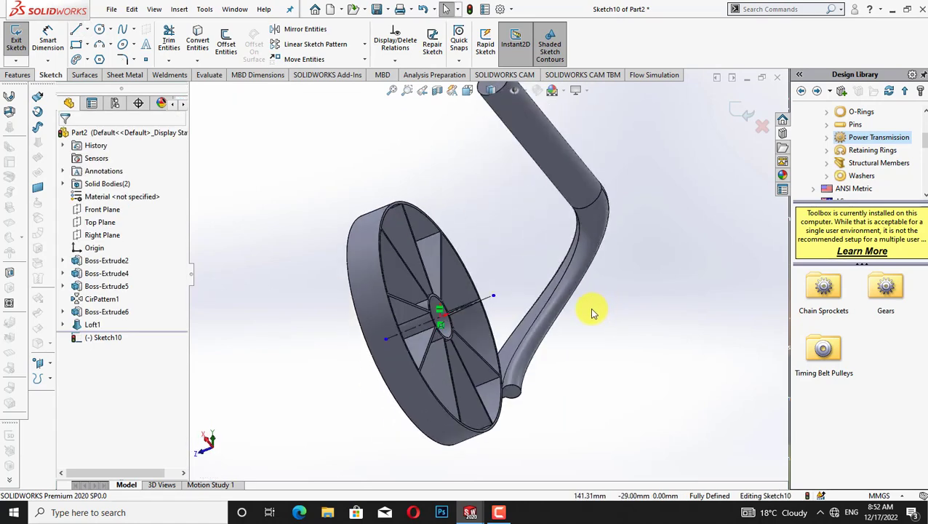
pyautogui.press('Left')
pyautogui.press('Left')
pyautogui.press('Left')
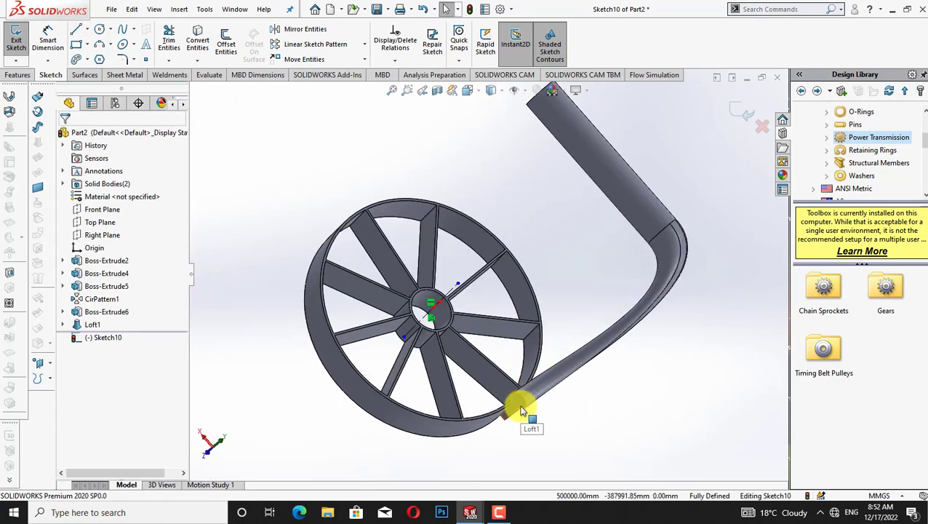
pyautogui.rightClick(521, 411)
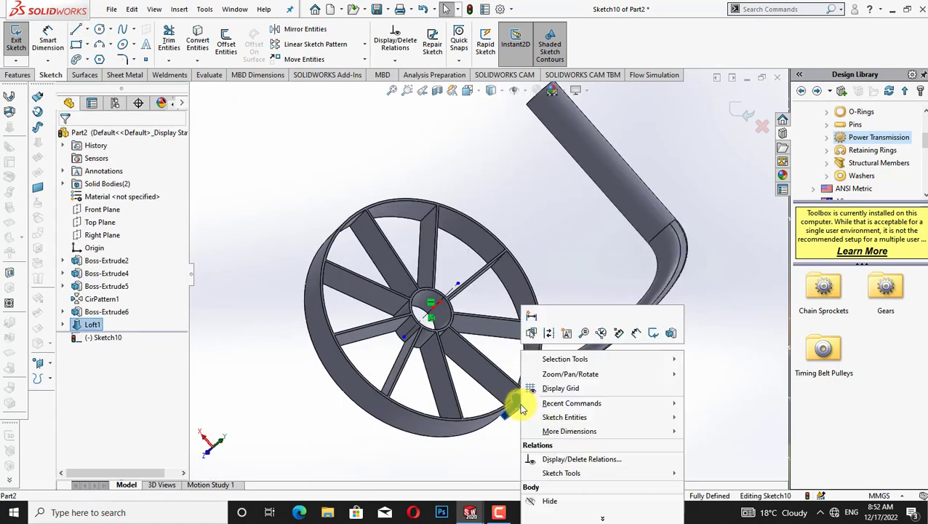
pyautogui.click(737, 117)
pyautogui.click(736, 116)
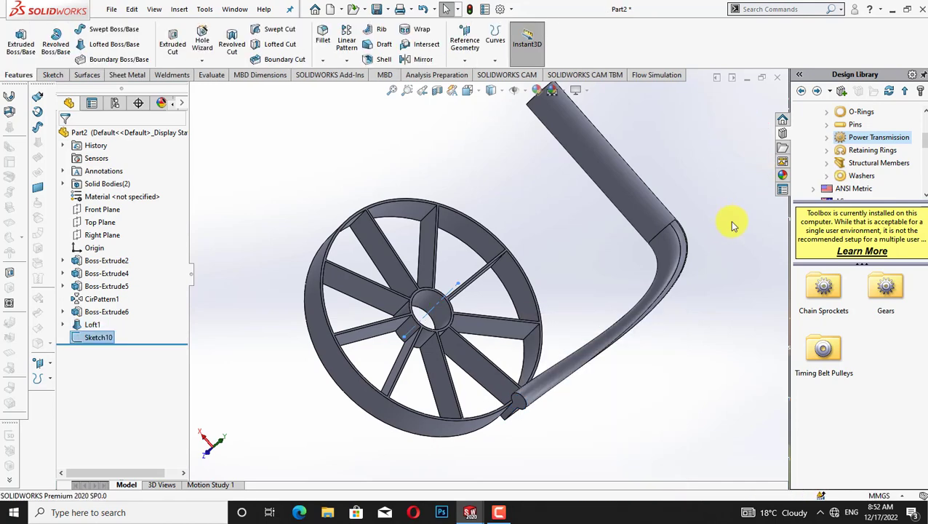
# Start a sketch on the loft's keyhole-shaped end face and convert the face's edges into sketch entities
pyautogui.rightClick(521, 408)
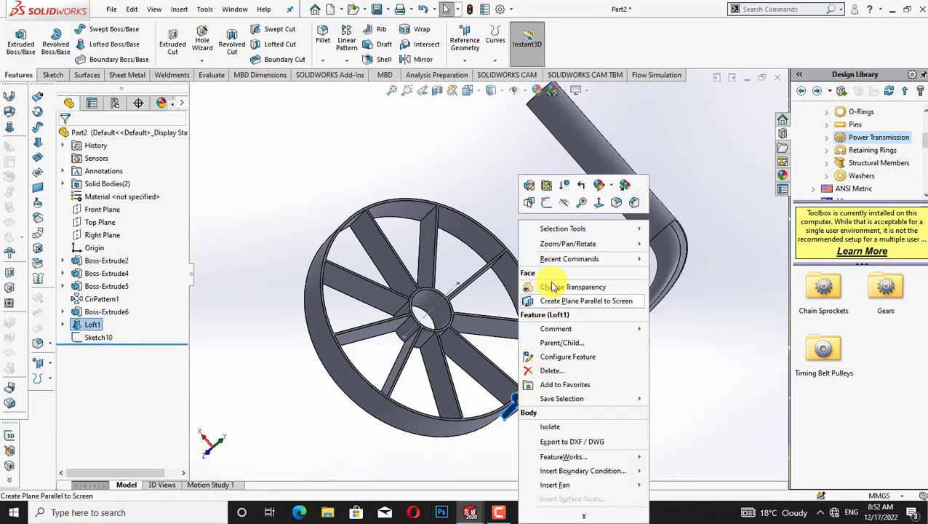
pyautogui.click(547, 206)
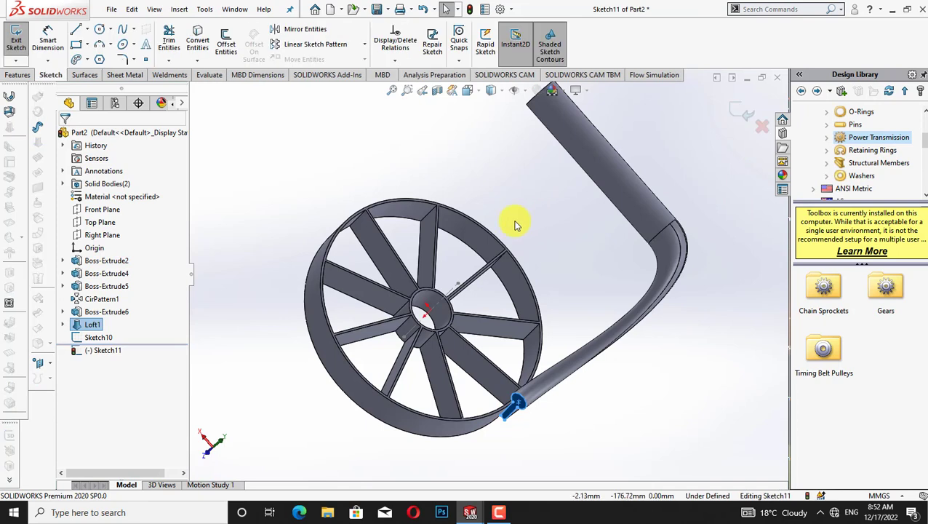
pyautogui.click(197, 37)
# Revolve the keyhole profile 360 degrees about the wheel-axis centerline as a separate body, with Merge result turned off
pyautogui.click(16, 75)
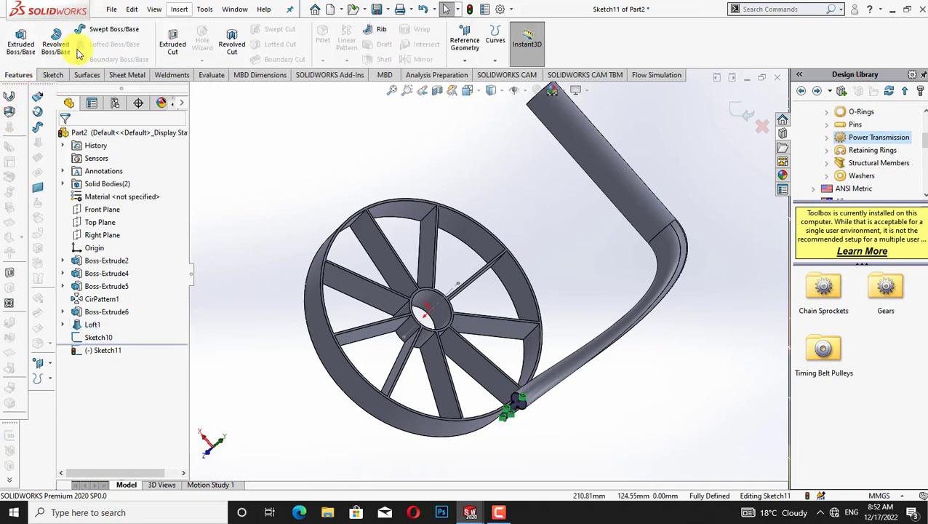
pyautogui.click(60, 48)
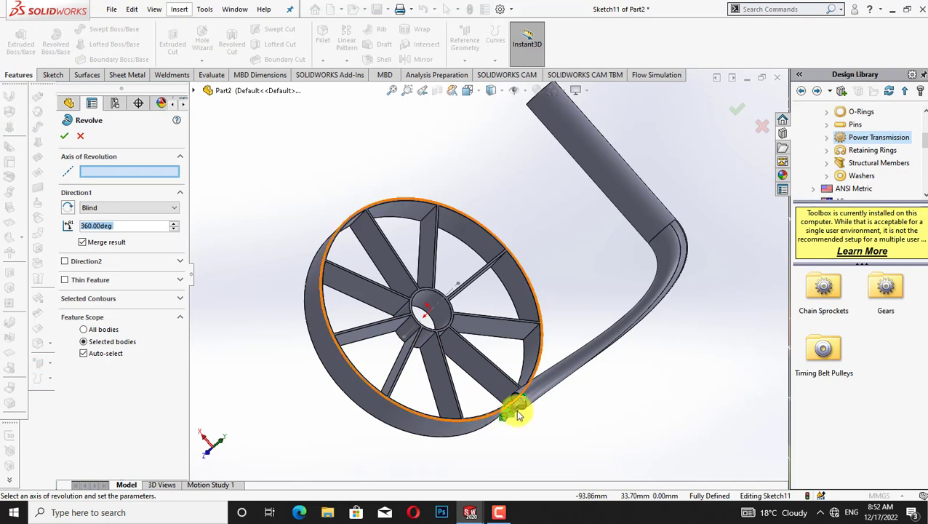
pyautogui.click(449, 297)
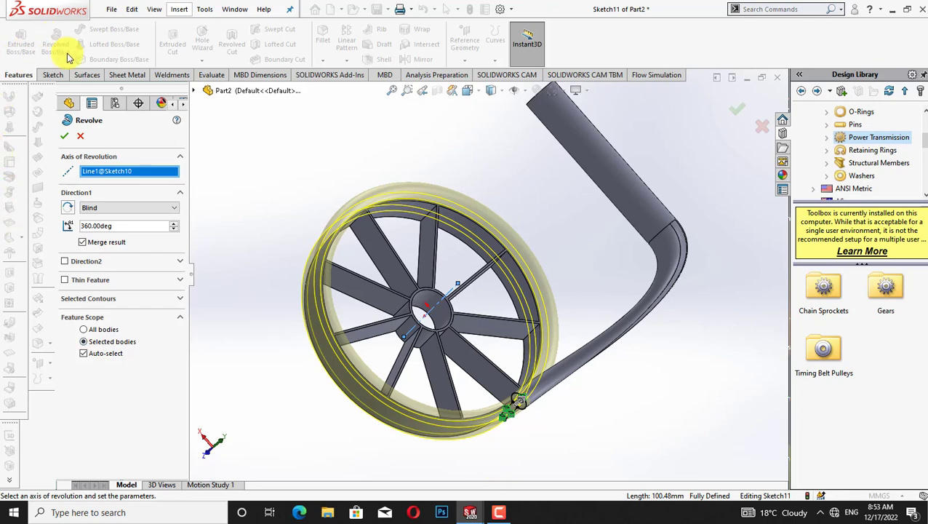
pyautogui.click(63, 138)
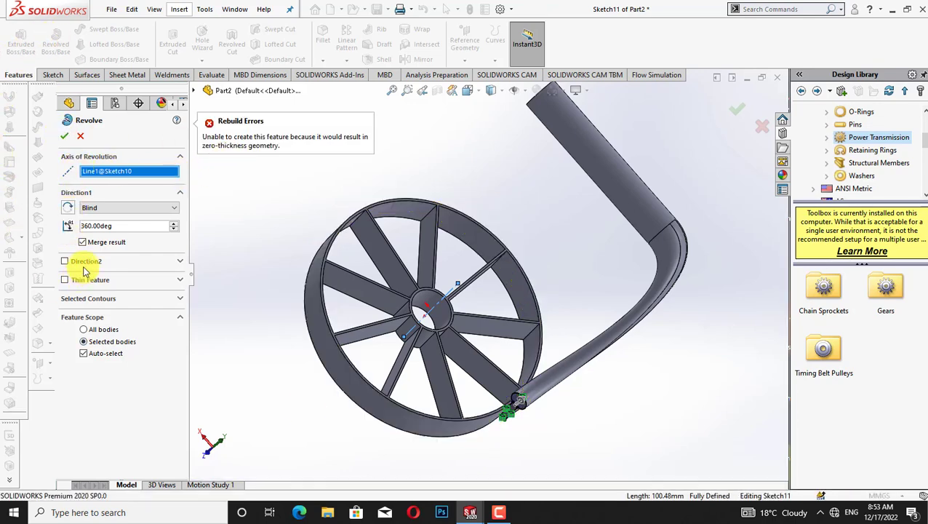
pyautogui.click(85, 243)
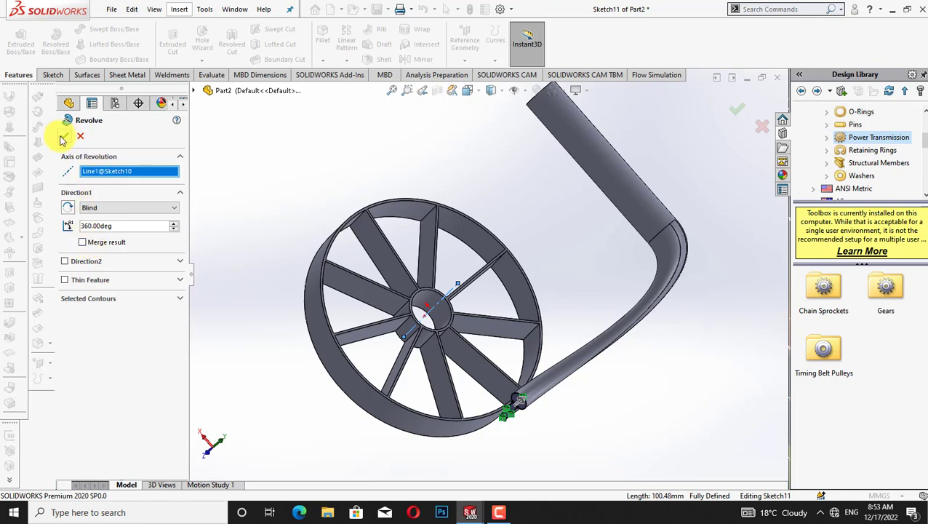
pyautogui.click(64, 136)
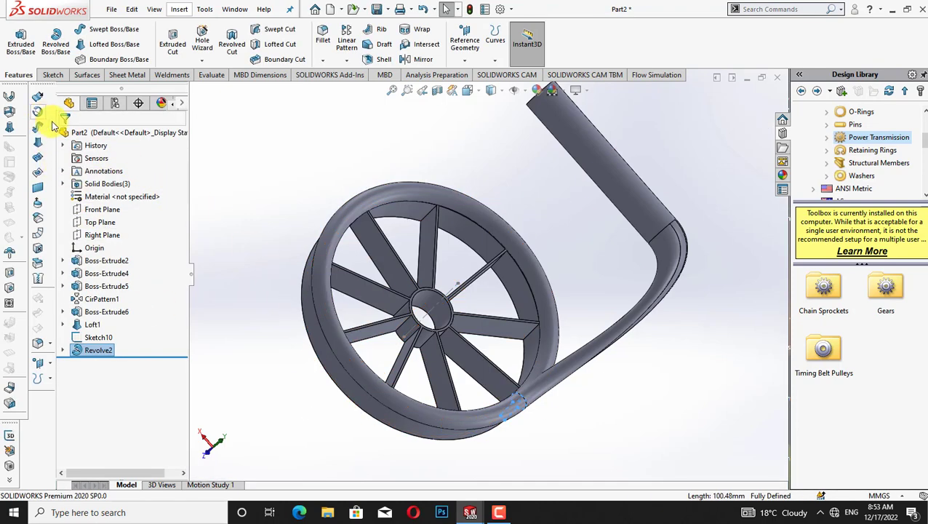
# Inspect the revolved ring around the wheel rim and its joint with the loft from all sides
pyautogui.click(303, 136)
pyautogui.press('Up')
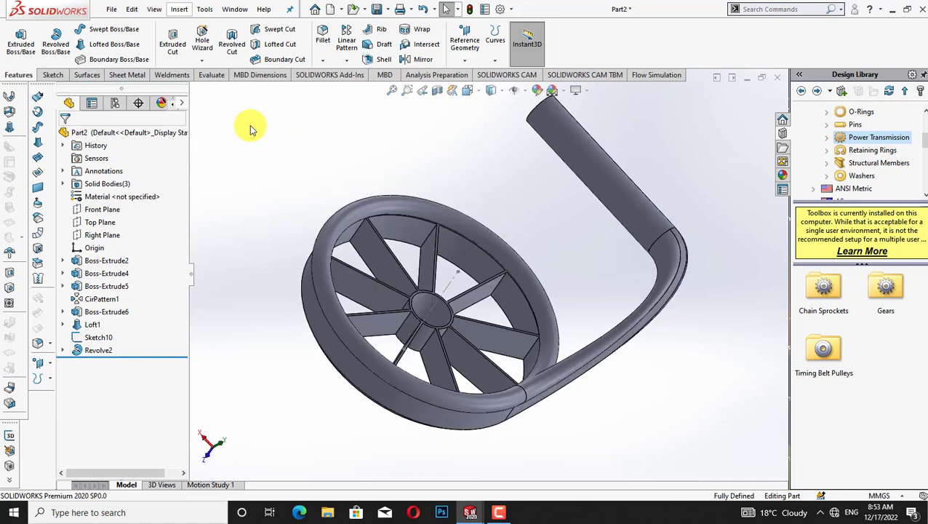
pyautogui.press('Up')
pyautogui.press('Up')
pyautogui.press('Up')
pyautogui.press('Up')
pyautogui.press('Up')
pyautogui.press('Up')
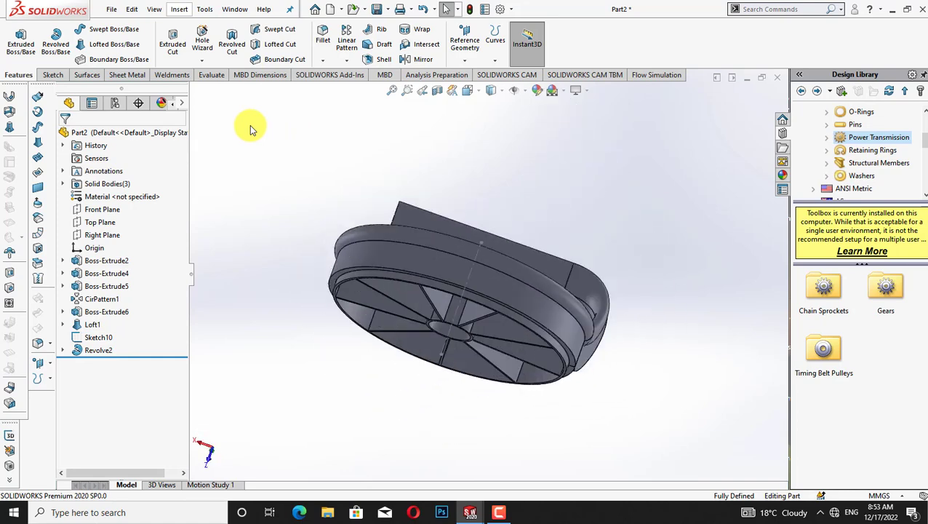
pyautogui.press('Up')
pyautogui.press('Up')
pyautogui.press('Up')
pyautogui.press('Up')
pyautogui.press('Up')
pyautogui.press('Up')
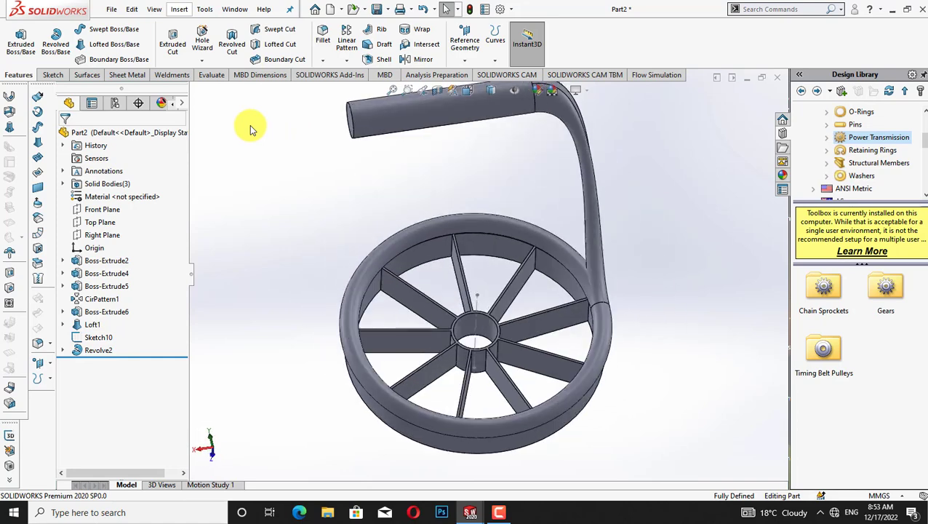
pyautogui.press('Up')
pyautogui.press('Up')
pyautogui.press('Right')
pyautogui.press('Right')
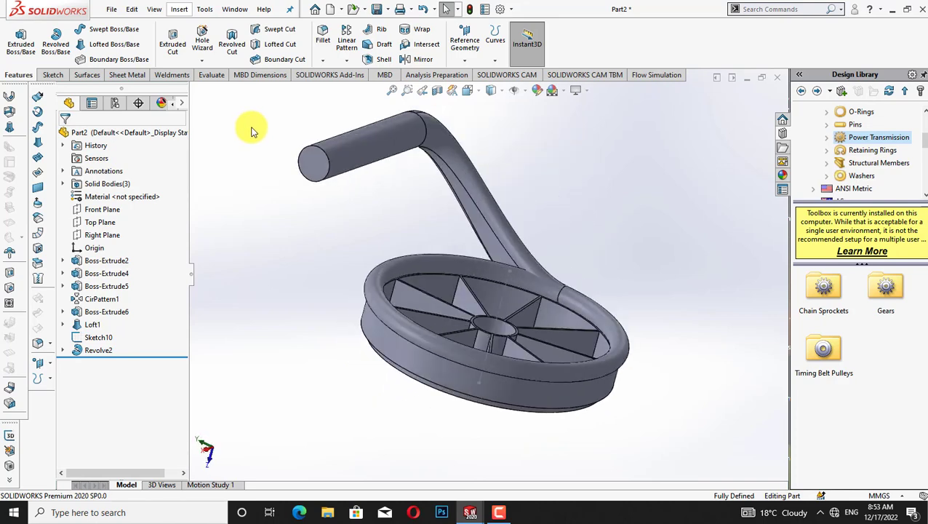
pyautogui.press('Up')
pyautogui.press('Up')
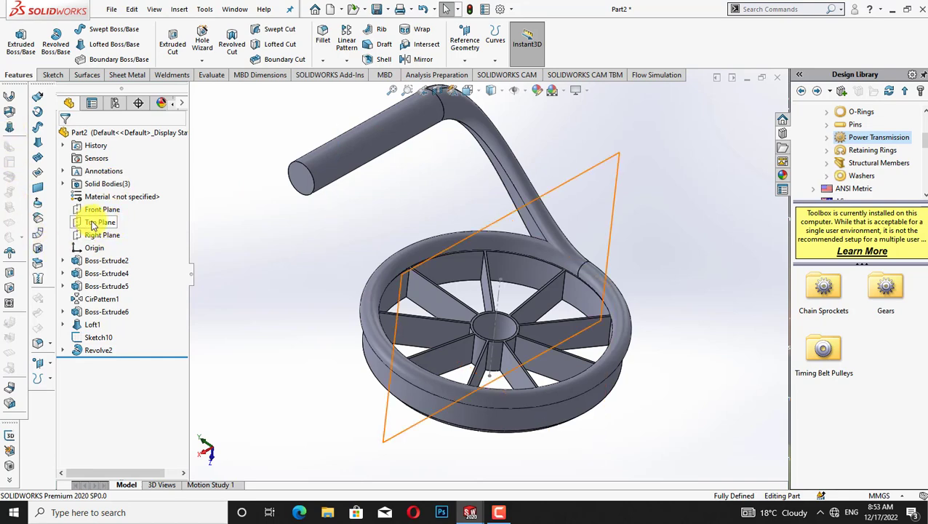
# Mirror the body of the curved loft and cylinder about the Right Plane, leaving Merge solids off
pyautogui.click(420, 61)
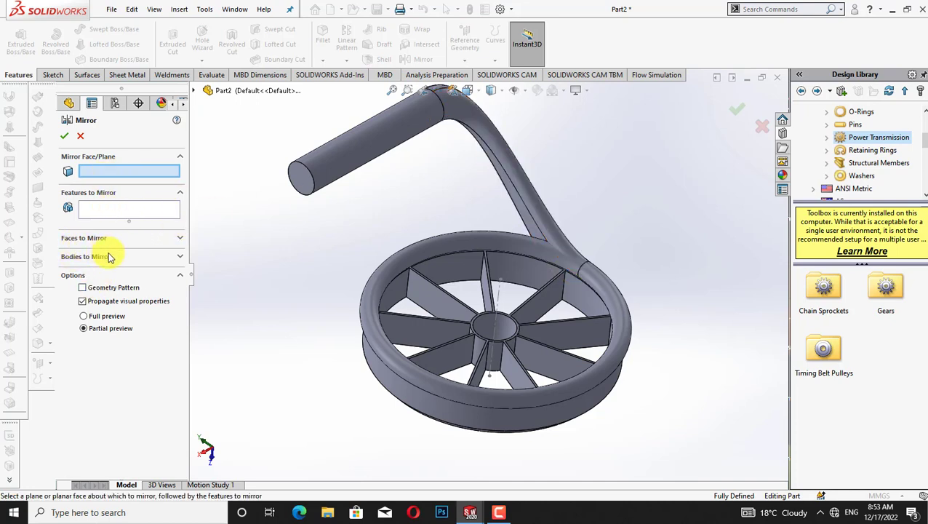
pyautogui.click(180, 257)
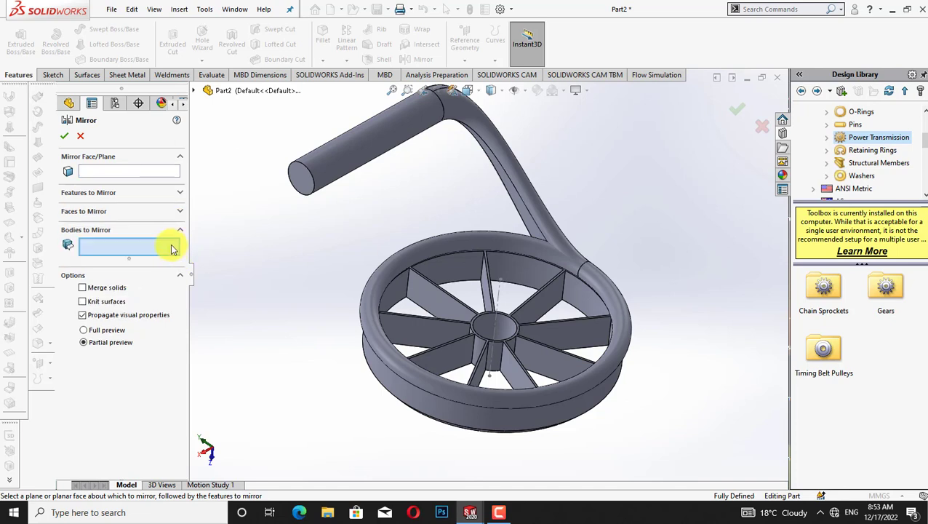
pyautogui.click(513, 191)
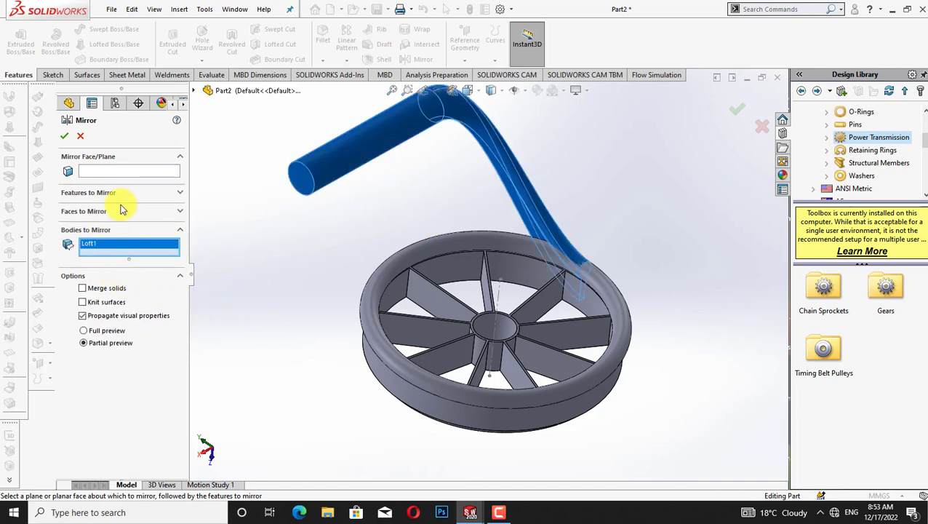
pyautogui.click(105, 173)
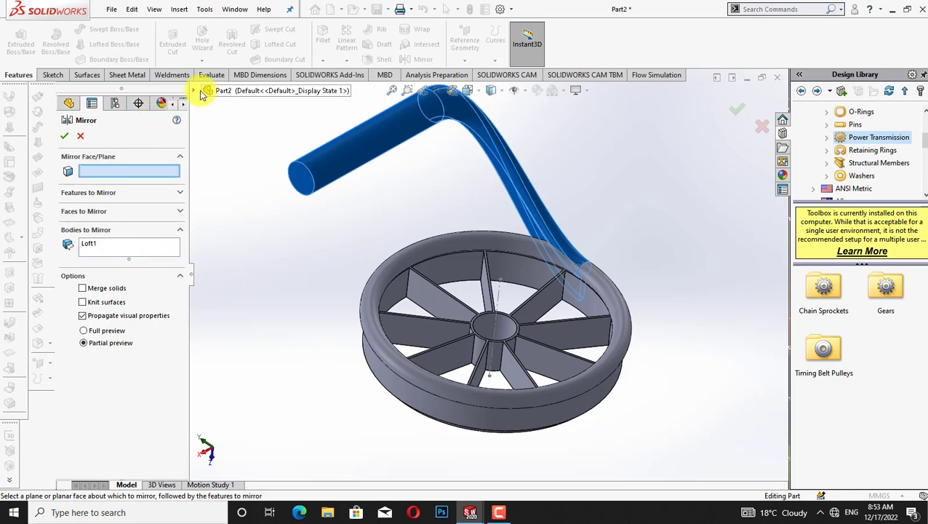
pyautogui.click(193, 90)
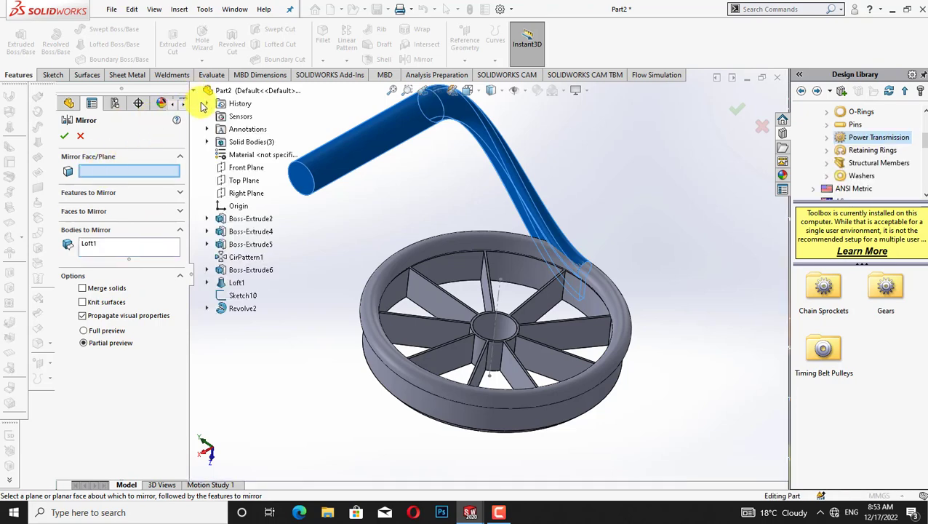
pyautogui.click(245, 194)
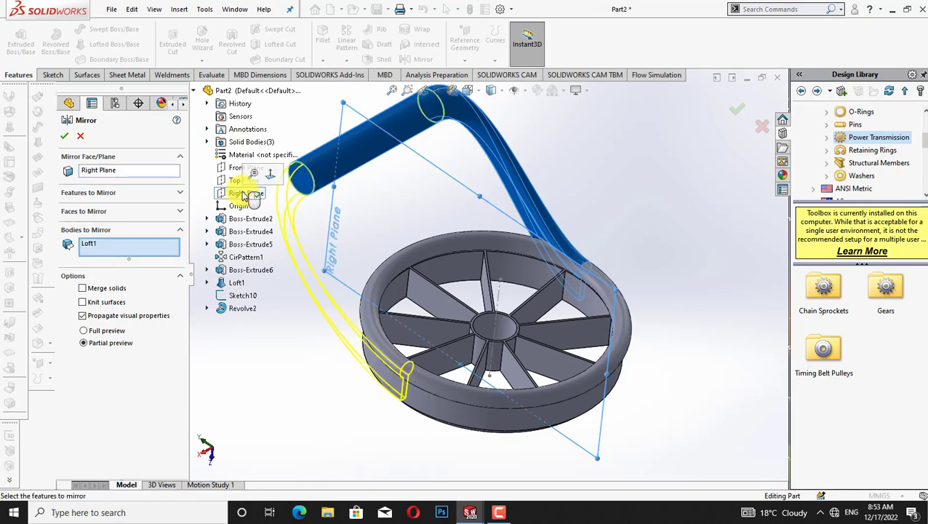
pyautogui.click(62, 136)
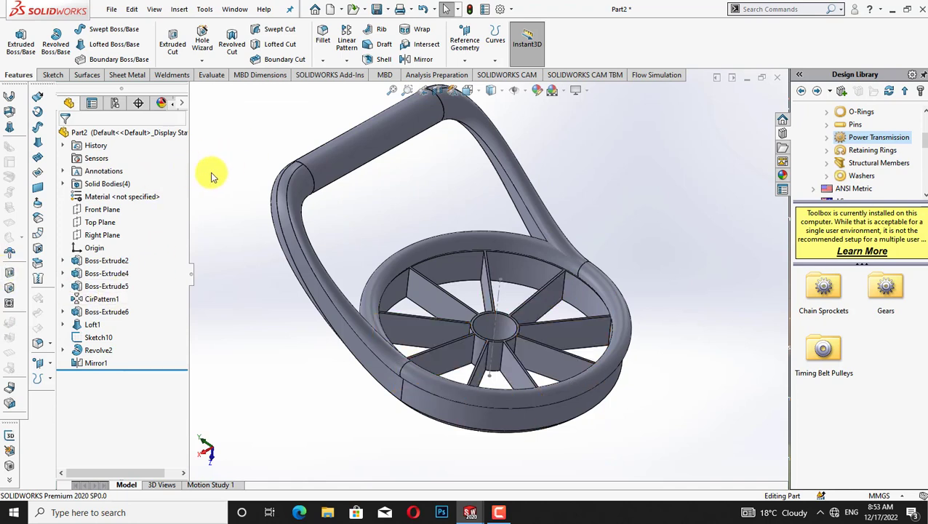
# Mirror both handle-side bodies, the curved loft with cylinder and its mirrored copy, about the Top Plane with Merge solids off
pyautogui.click(423, 60)
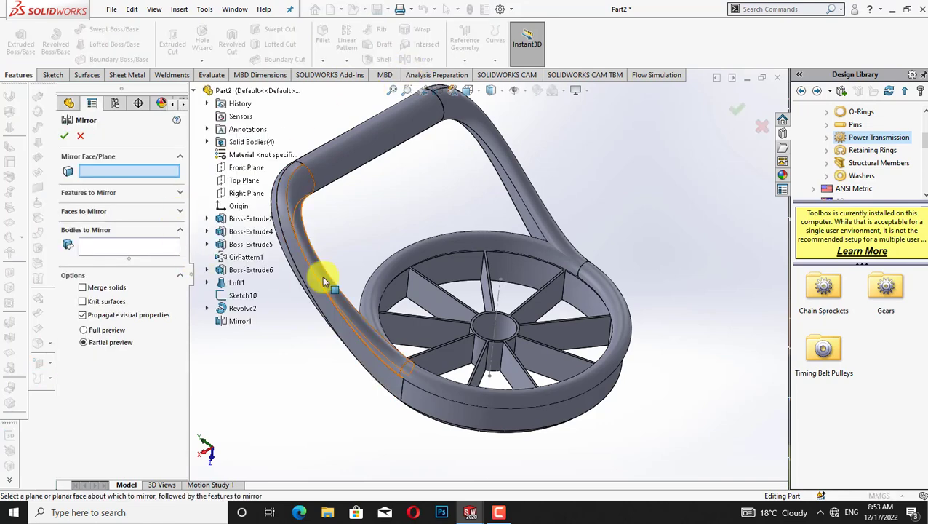
pyautogui.click(145, 253)
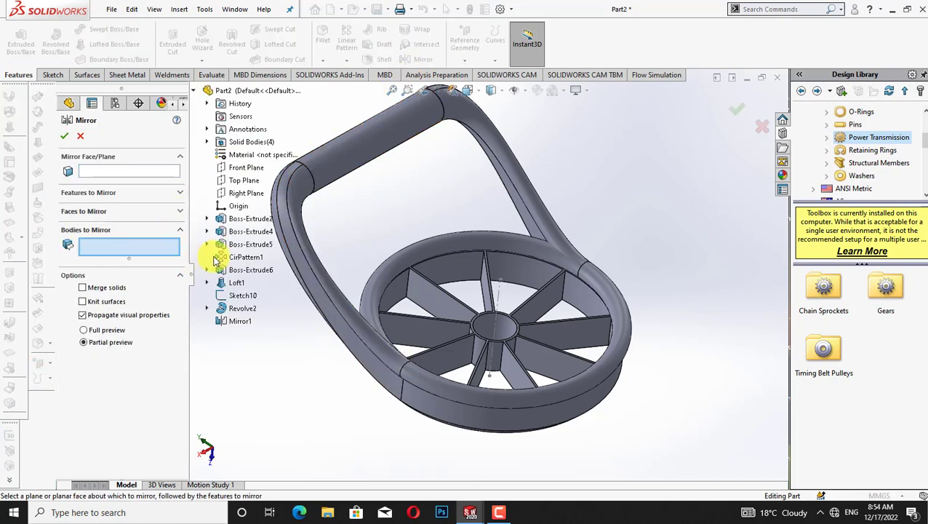
pyautogui.click(311, 268)
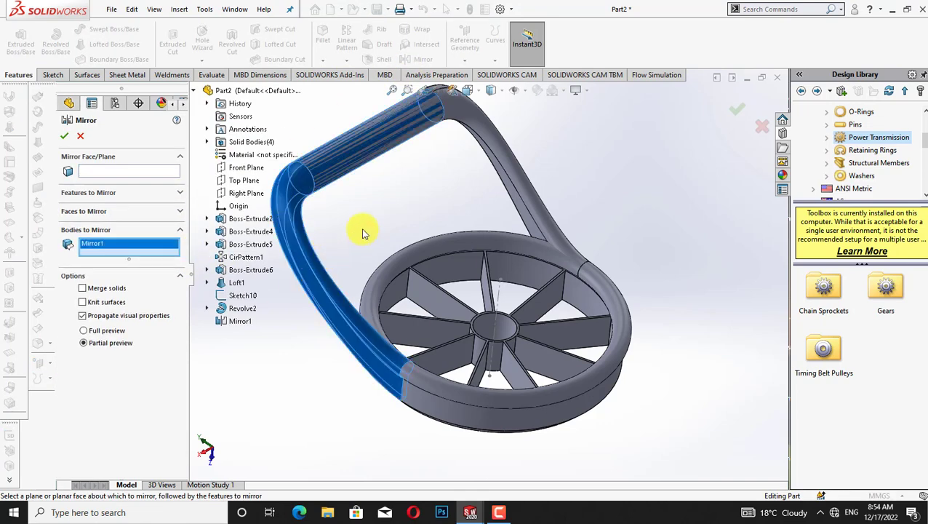
pyautogui.click(523, 179)
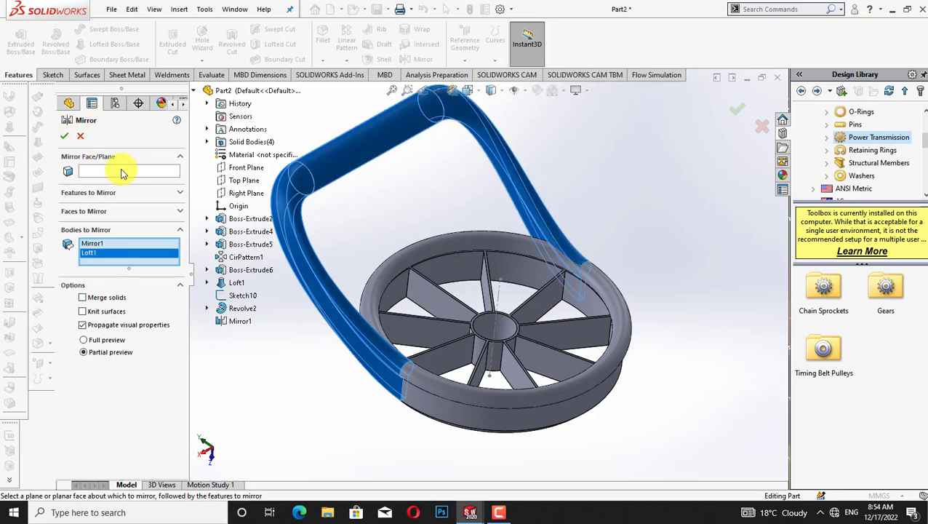
pyautogui.click(138, 173)
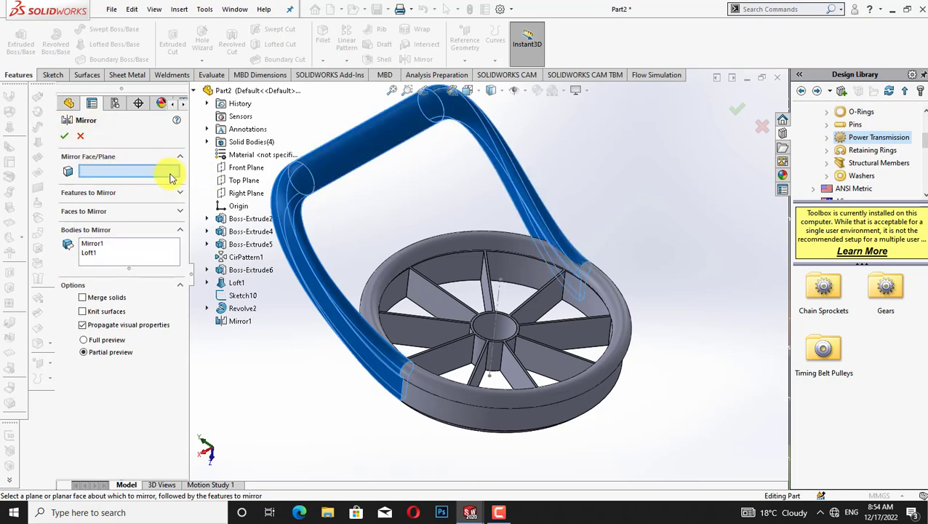
pyautogui.click(238, 181)
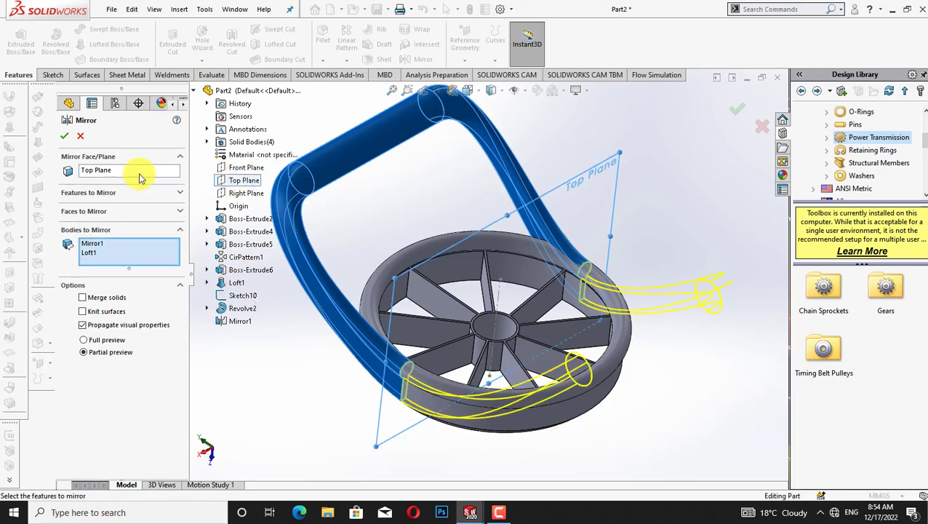
pyautogui.click(64, 138)
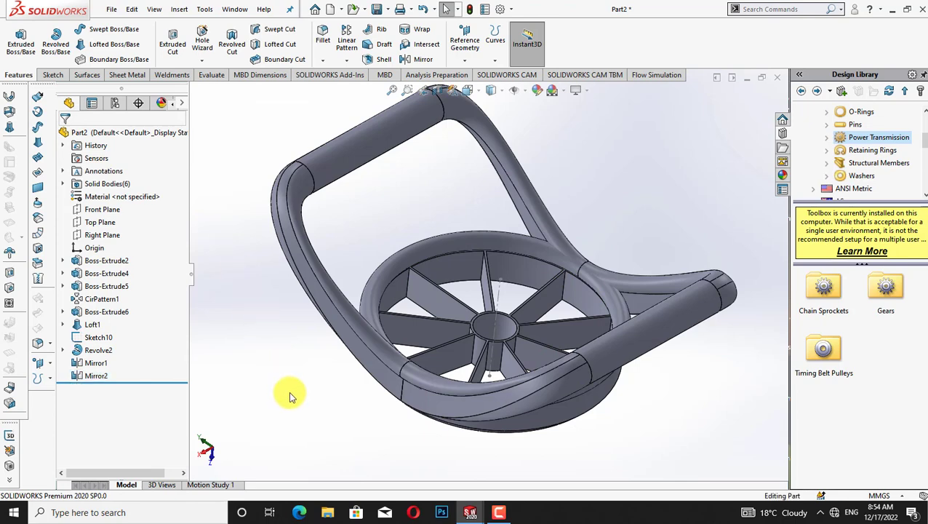
# Inspect the finished two-handled wheel from above, below and all sides, checking how both handles join the rim
pyautogui.press('Up')
pyautogui.press('Up')
pyautogui.press('Up')
pyautogui.press('Up')
pyautogui.press('Down')
pyautogui.press('Down')
pyautogui.press('Right')
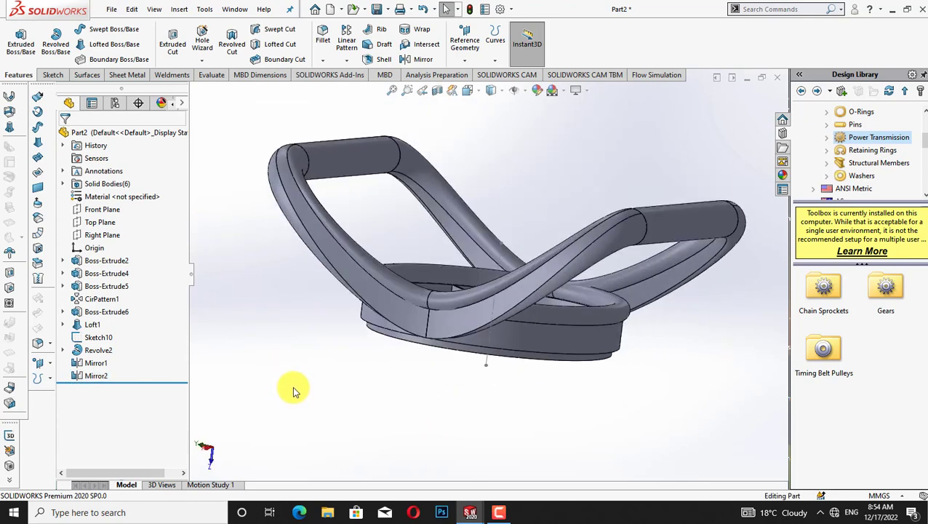
pyautogui.press('Right')
pyautogui.press('Right')
pyautogui.press('Right')
pyautogui.press('Right')
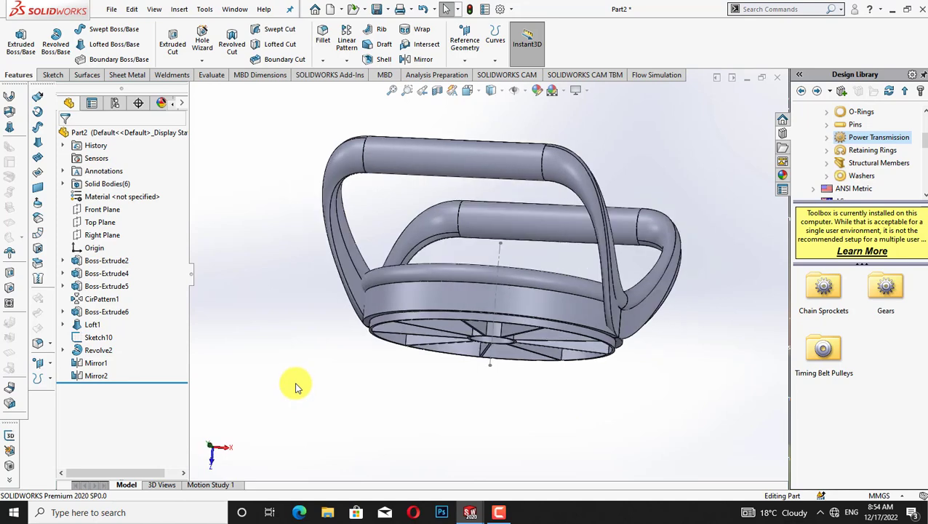
pyautogui.press('Down')
pyautogui.press('Down')
pyautogui.press('Down')
pyautogui.press('Left')
pyautogui.press('Left')
pyautogui.press('Left')
pyautogui.press('Left')
pyautogui.press('Left')
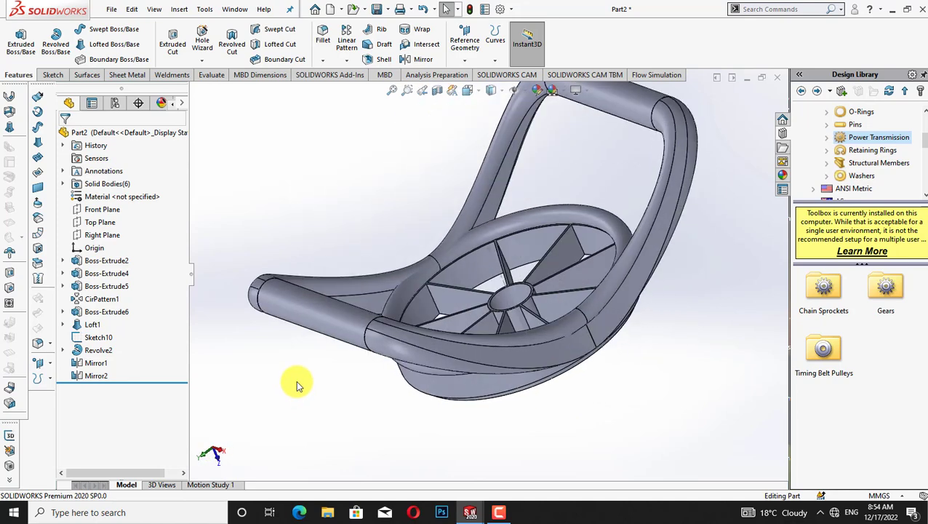
pyautogui.press('Down')
pyautogui.press('Down')
pyautogui.press('Down')
pyautogui.press('Right')
pyautogui.press('Right')
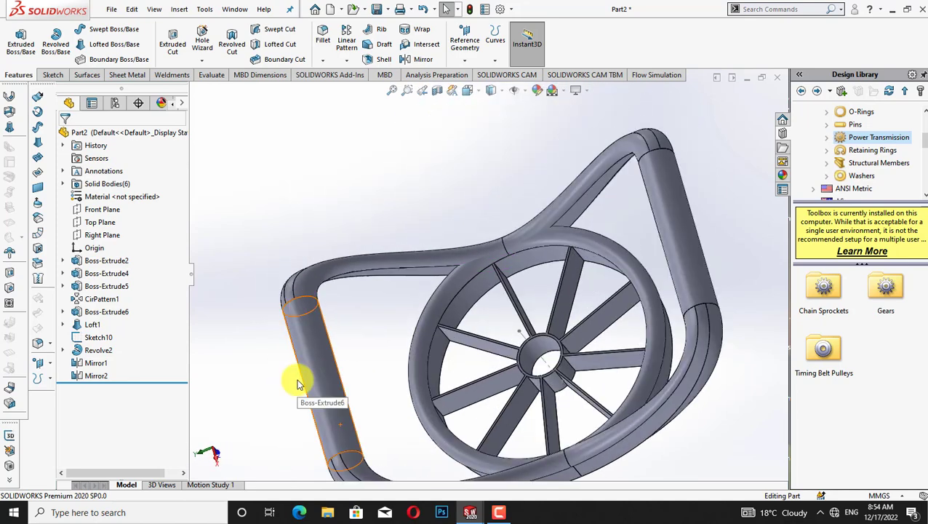
pyautogui.press('Up')
pyautogui.press('Up')
pyautogui.press('Up')
pyautogui.press('Up')
pyautogui.press('Up')
pyautogui.press('Up')
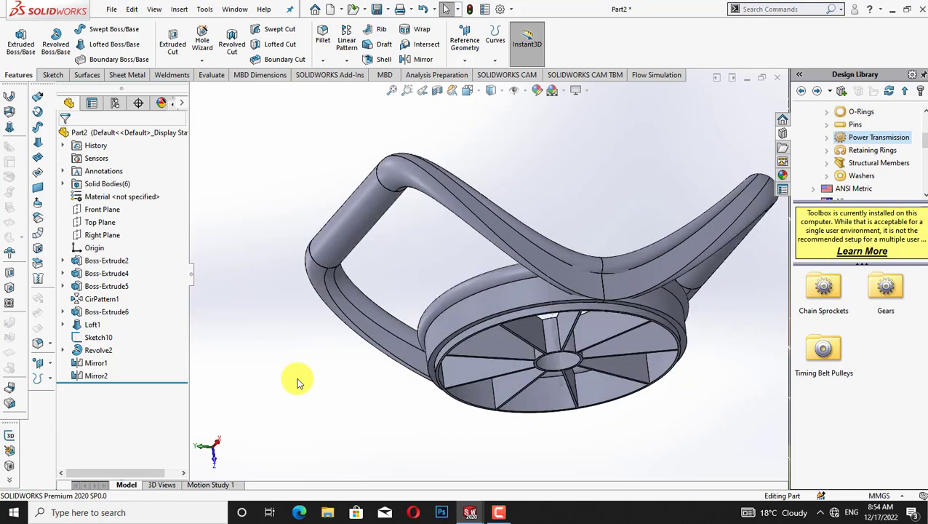
pyautogui.press('Down')
pyautogui.press('Down')
pyautogui.press('Down')
pyautogui.press('Down')
pyautogui.press('Up')
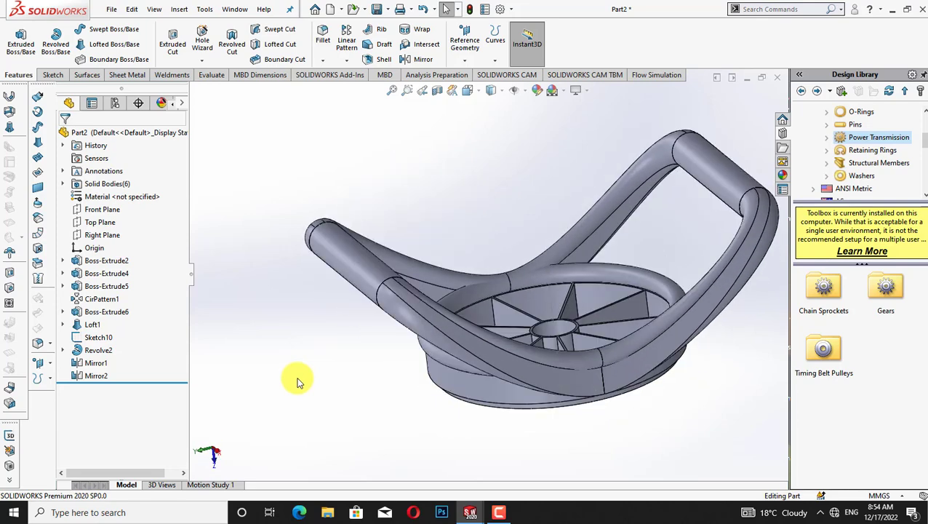
pyautogui.press('Left')
pyautogui.press('Right')
pyautogui.press('Right')
pyautogui.press('Right')
pyautogui.press('Right')
pyautogui.press('Right')
pyautogui.press('Right')
pyautogui.press('Right')
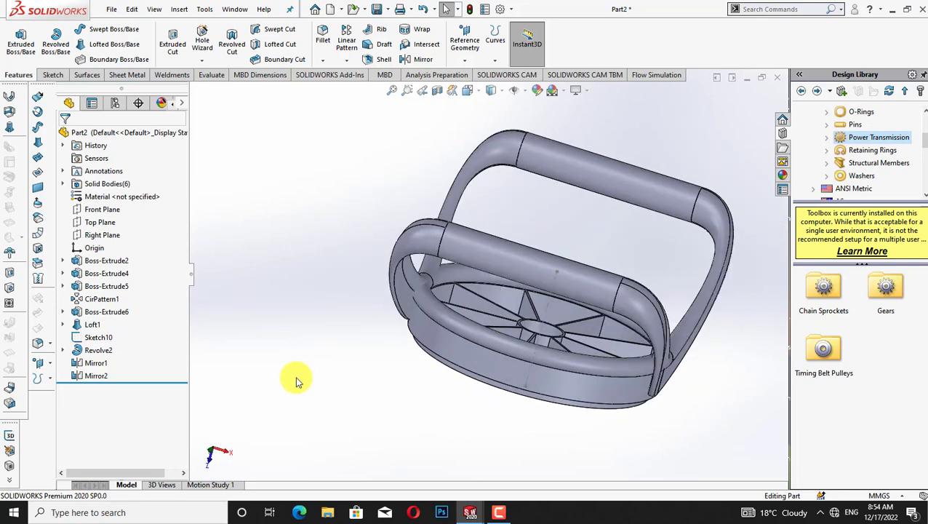
pyautogui.press('Right')
pyautogui.press('Right')
pyautogui.press('Right')
pyautogui.press('Right')
pyautogui.press('Down')
pyautogui.press('Down')
pyautogui.press('Down')
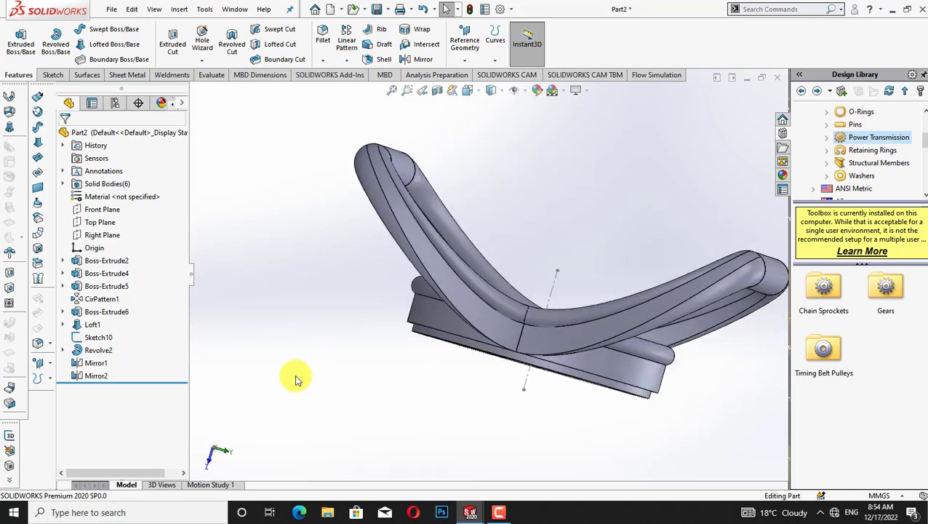
pyautogui.press('Left')
pyautogui.press('Left')
pyautogui.press('Down')
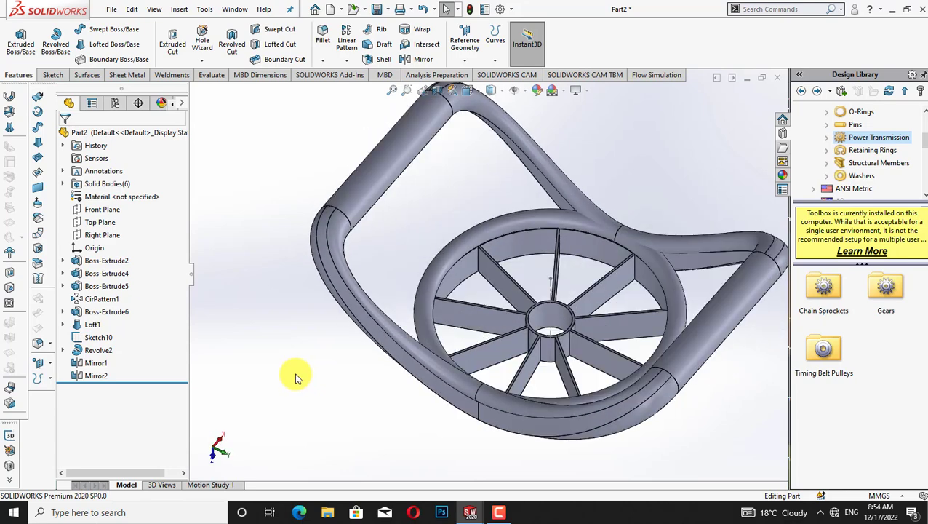
pyautogui.press('Up')
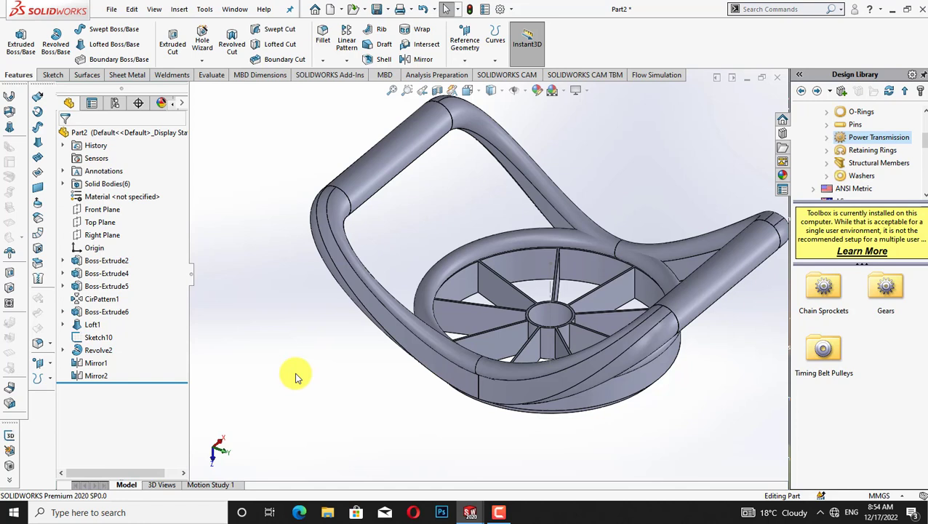
pyautogui.press('z')
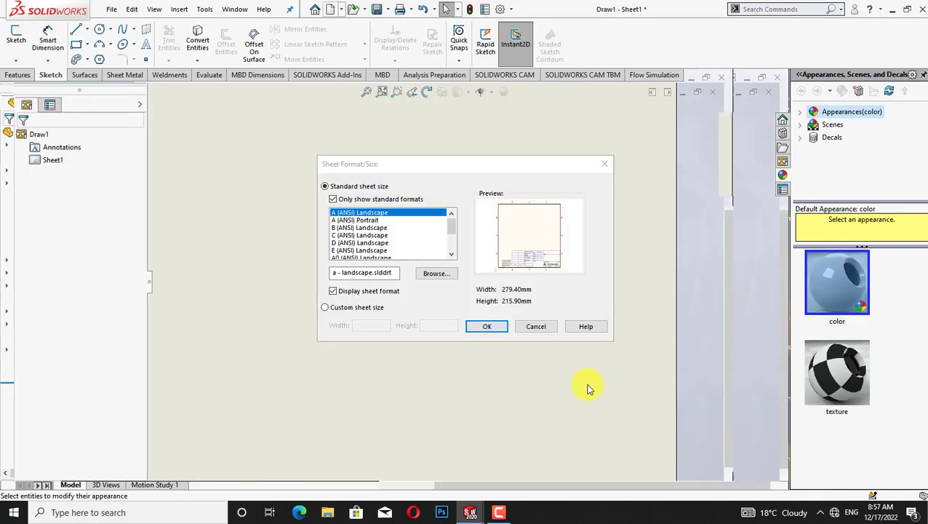
# Create an A (ANSI) Landscape drawing sheet and place the Front view near its right edge and the Right view near its left edge
pyautogui.click(490, 325)
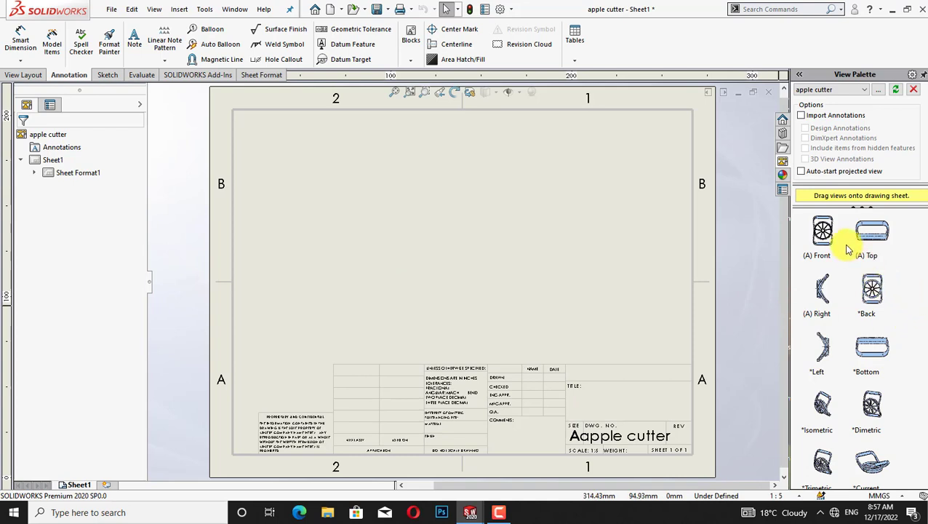
pyautogui.moveTo(821, 233)
pyautogui.mouseDown()
pyautogui.moveTo(759, 236)
pyautogui.moveTo(634, 218)
pyautogui.moveTo(625, 231)
pyautogui.moveTo(634, 231)
pyautogui.mouseUp()
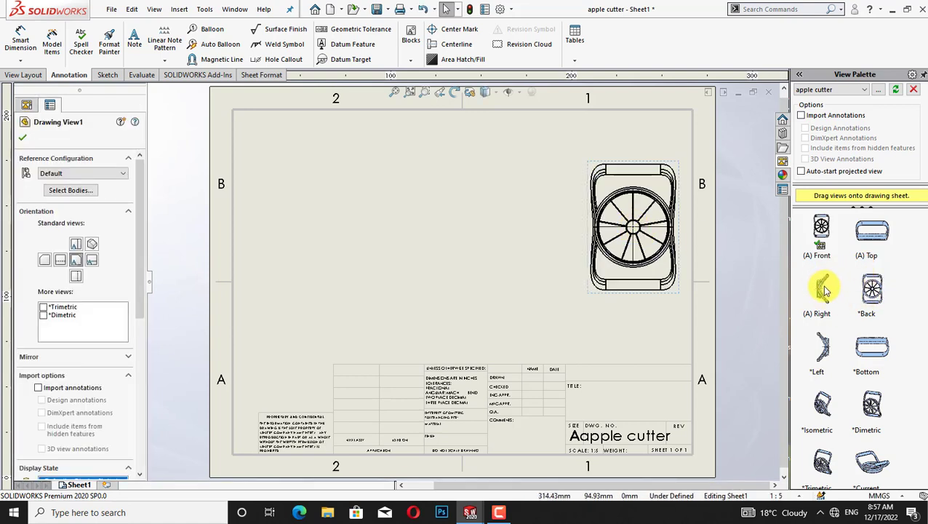
pyautogui.moveTo(824, 289)
pyautogui.mouseDown()
pyautogui.moveTo(647, 200)
pyautogui.moveTo(369, 160)
pyautogui.moveTo(307, 254)
pyautogui.moveTo(294, 256)
pyautogui.moveTo(291, 245)
pyautogui.mouseUp()
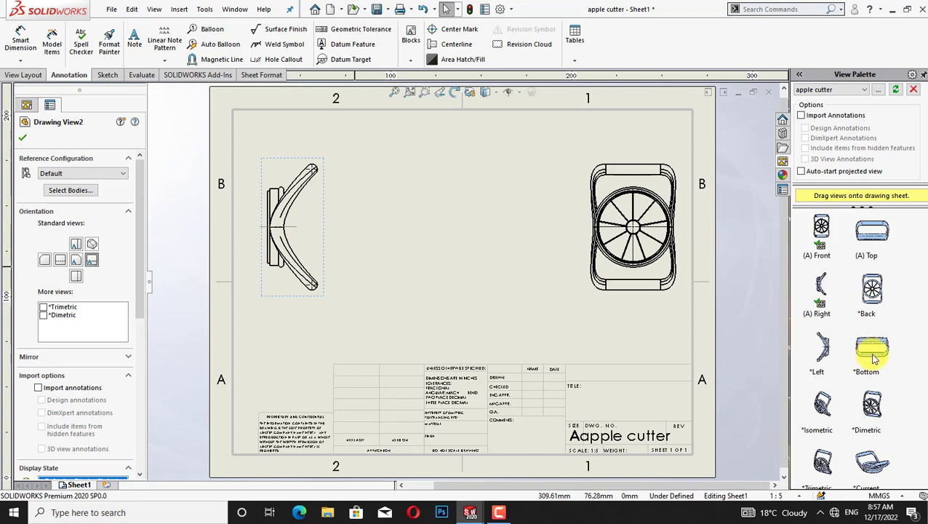
# Place the Bottom view above the title block and the Current pictorial view between the two side views on the sheet
pyautogui.moveTo(874, 356)
pyautogui.mouseDown()
pyautogui.moveTo(847, 305)
pyautogui.moveTo(465, 95)
pyautogui.moveTo(640, 376)
pyautogui.moveTo(556, 281)
pyautogui.moveTo(445, 200)
pyautogui.moveTo(451, 231)
pyautogui.moveTo(467, 249)
pyautogui.moveTo(452, 325)
pyautogui.mouseUp()
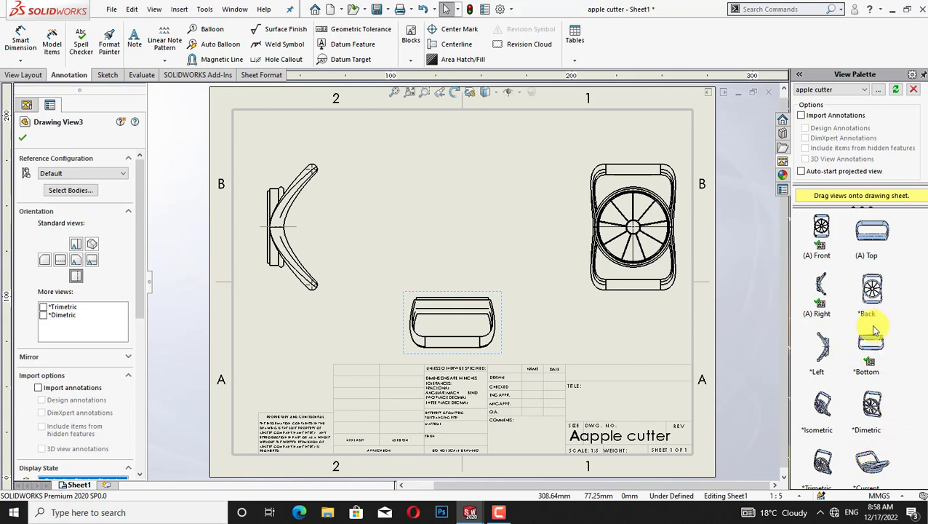
pyautogui.moveTo(876, 231)
pyautogui.mouseDown()
pyautogui.moveTo(283, 229)
pyautogui.moveTo(861, 236)
pyautogui.mouseUp()
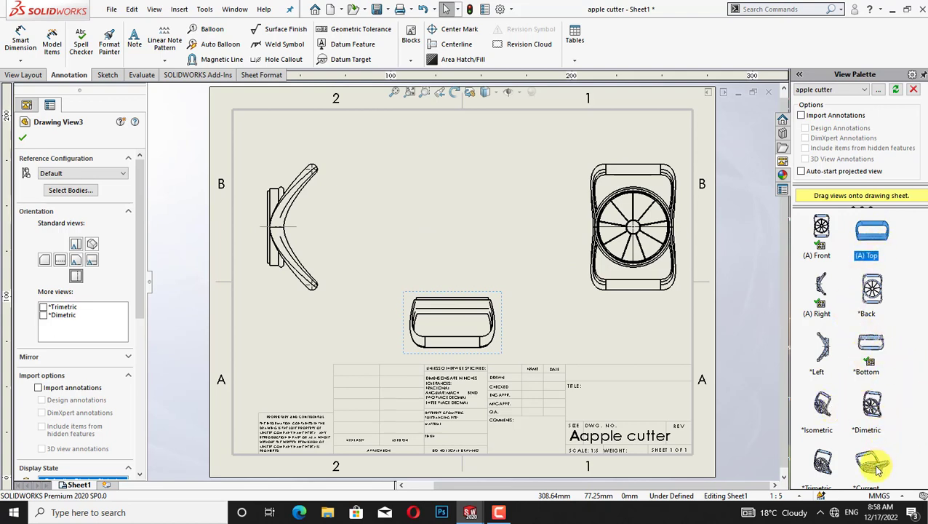
pyautogui.moveTo(871, 469)
pyautogui.mouseDown()
pyautogui.moveTo(524, 207)
pyautogui.moveTo(433, 200)
pyautogui.moveTo(445, 154)
pyautogui.moveTo(445, 211)
pyautogui.mouseUp()
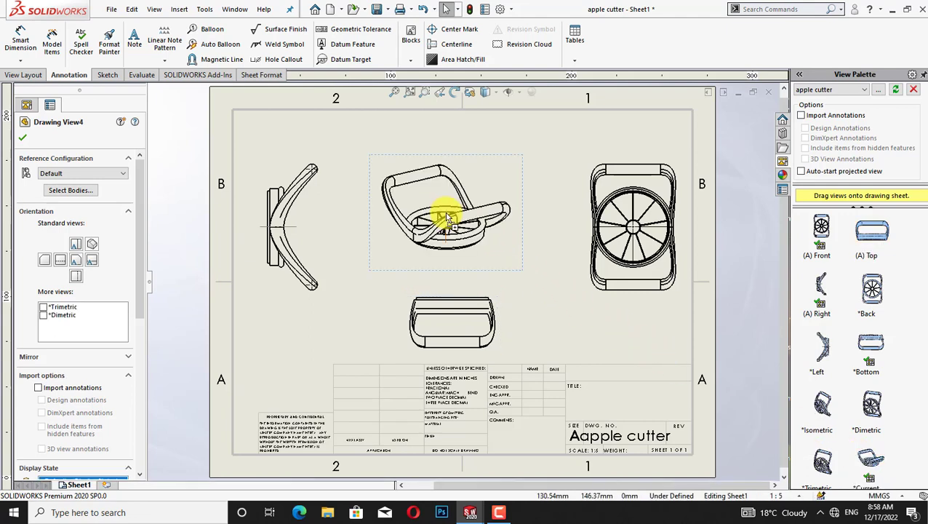
pyautogui.click(497, 277)
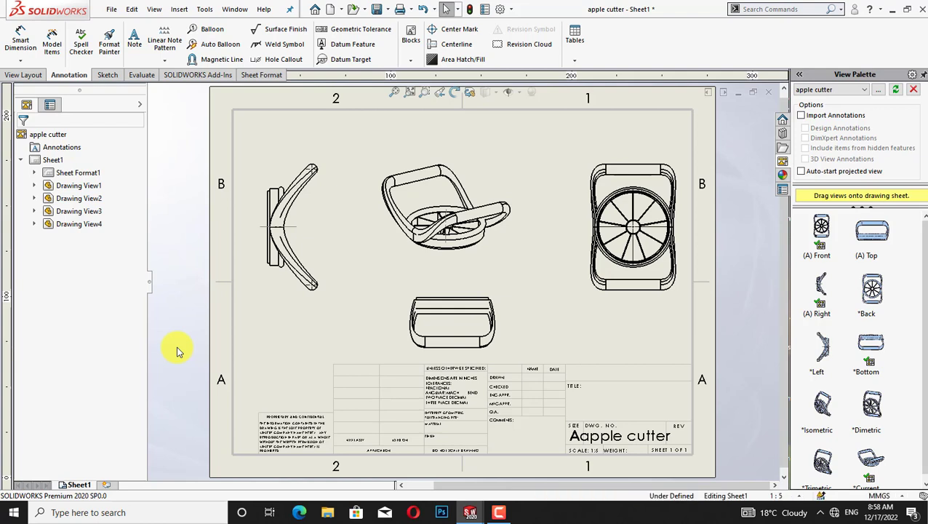
# Examine the whole drawing sheet and the details of its four placed views
pyautogui.press('f')
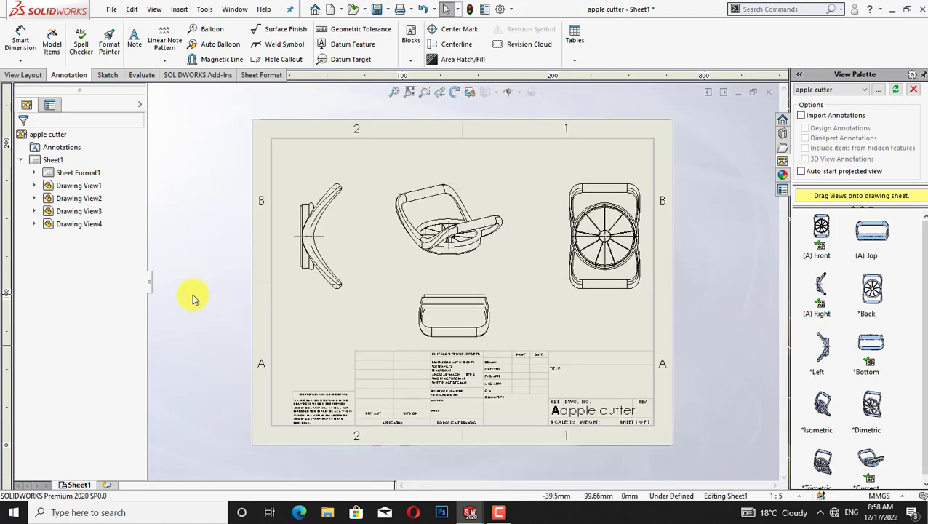
pyautogui.press('f')
pyautogui.hotkey('shift', 'z')
pyautogui.hotkey('shift', 'z')
pyautogui.hotkey('shift', 'z')
pyautogui.hotkey('shift', 'z')
pyautogui.hotkey('shift', 'z')
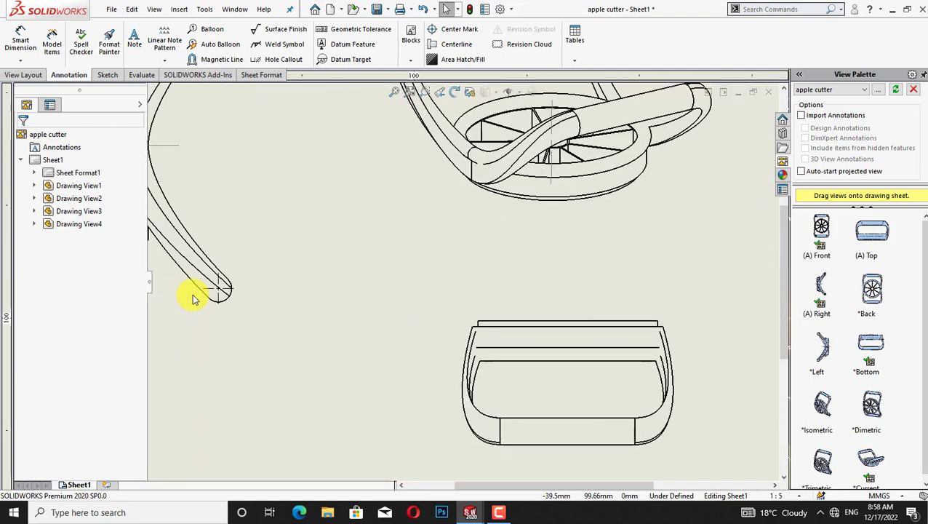
pyautogui.press('z')
pyautogui.press('z')
pyautogui.press('z')
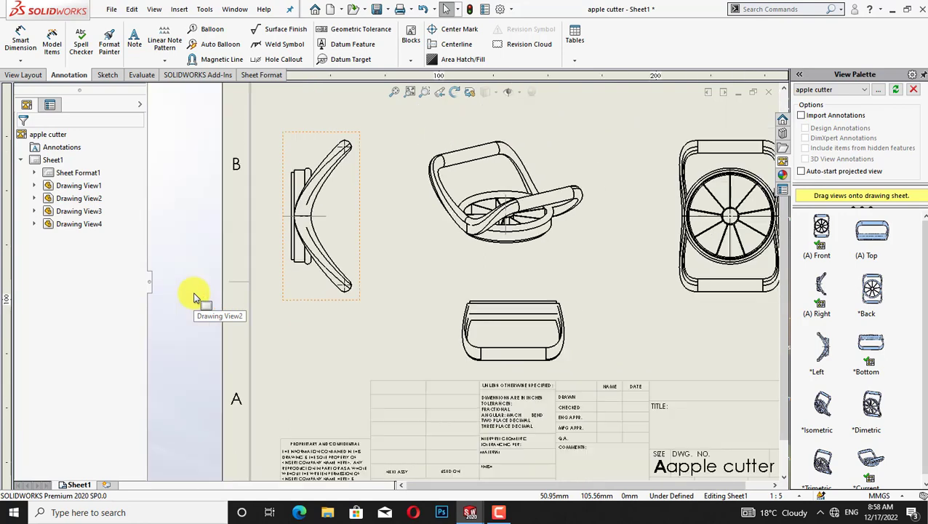